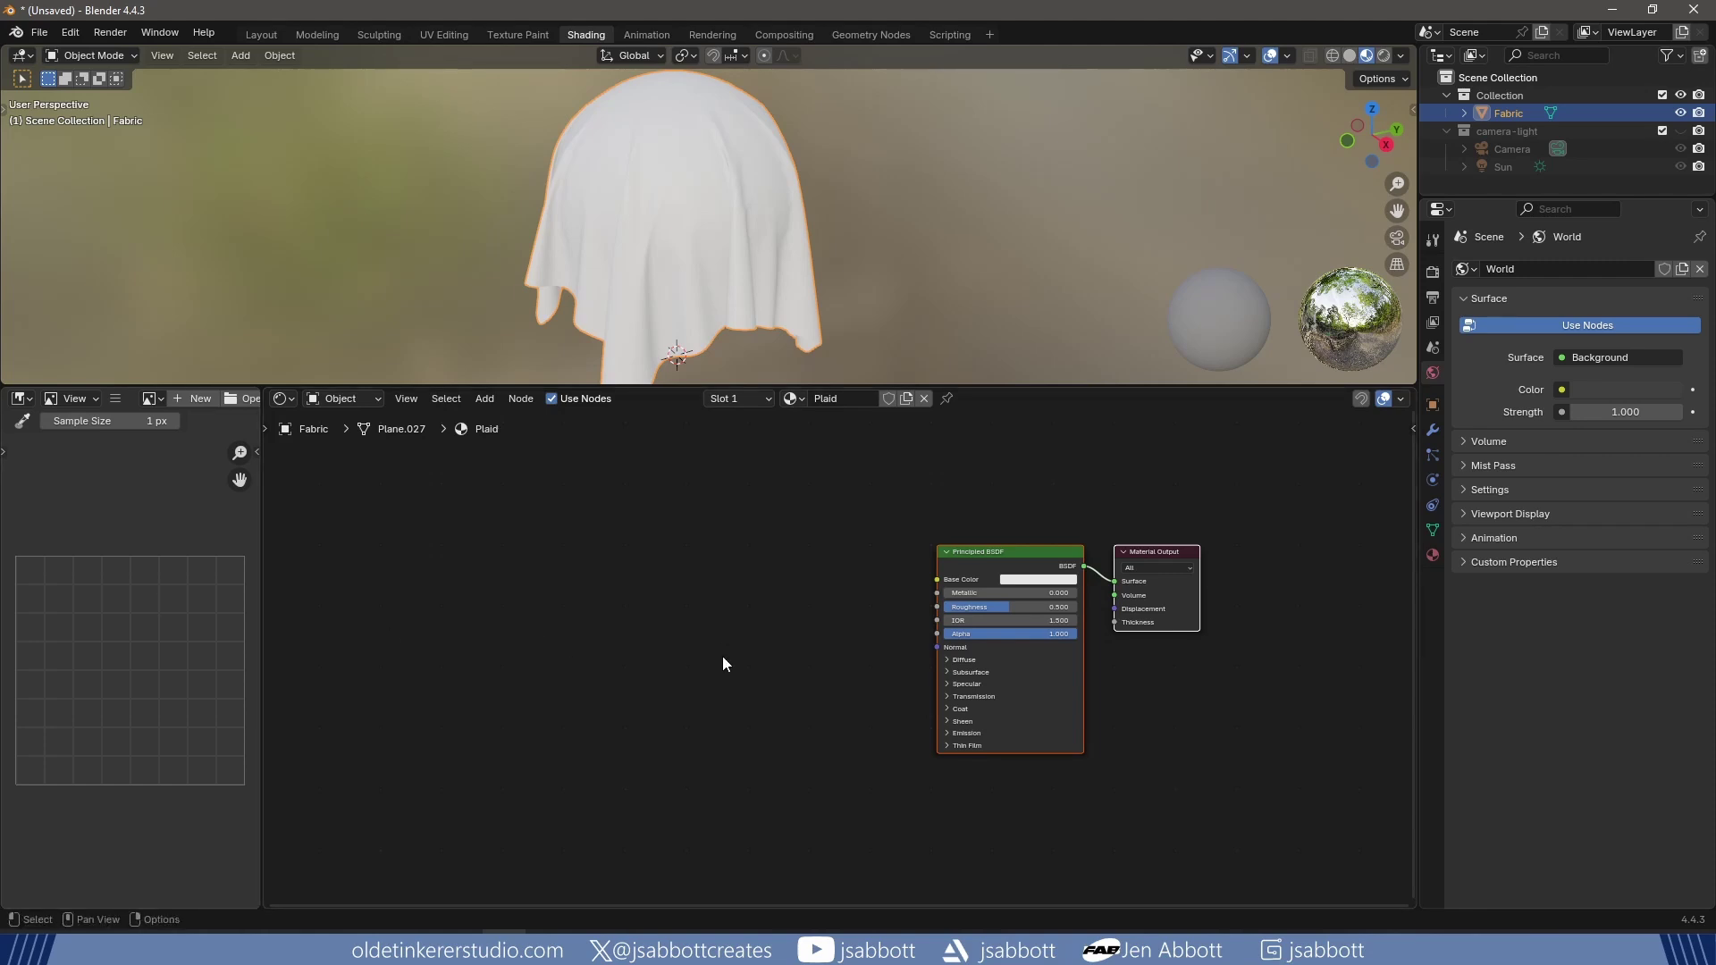
Add a Checker Texture node and connect its Color output to the Principled BSDF's Base Color.
key("shift+a")
mouse_move(710, 781)
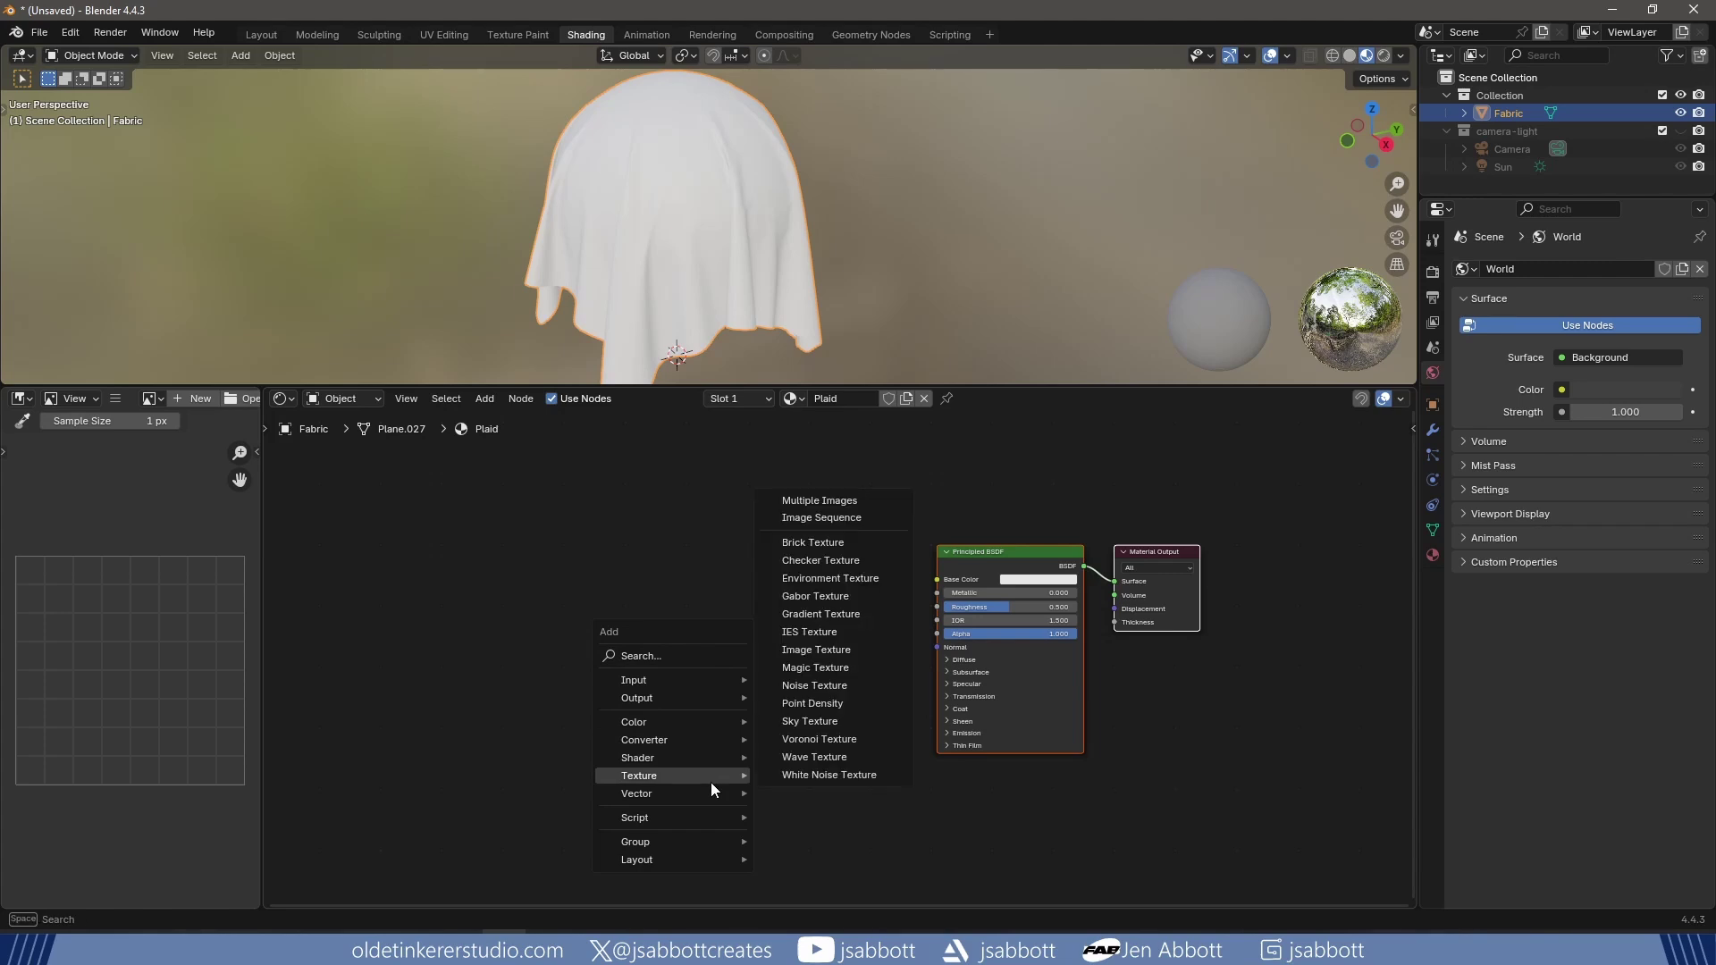
left_click(818, 560)
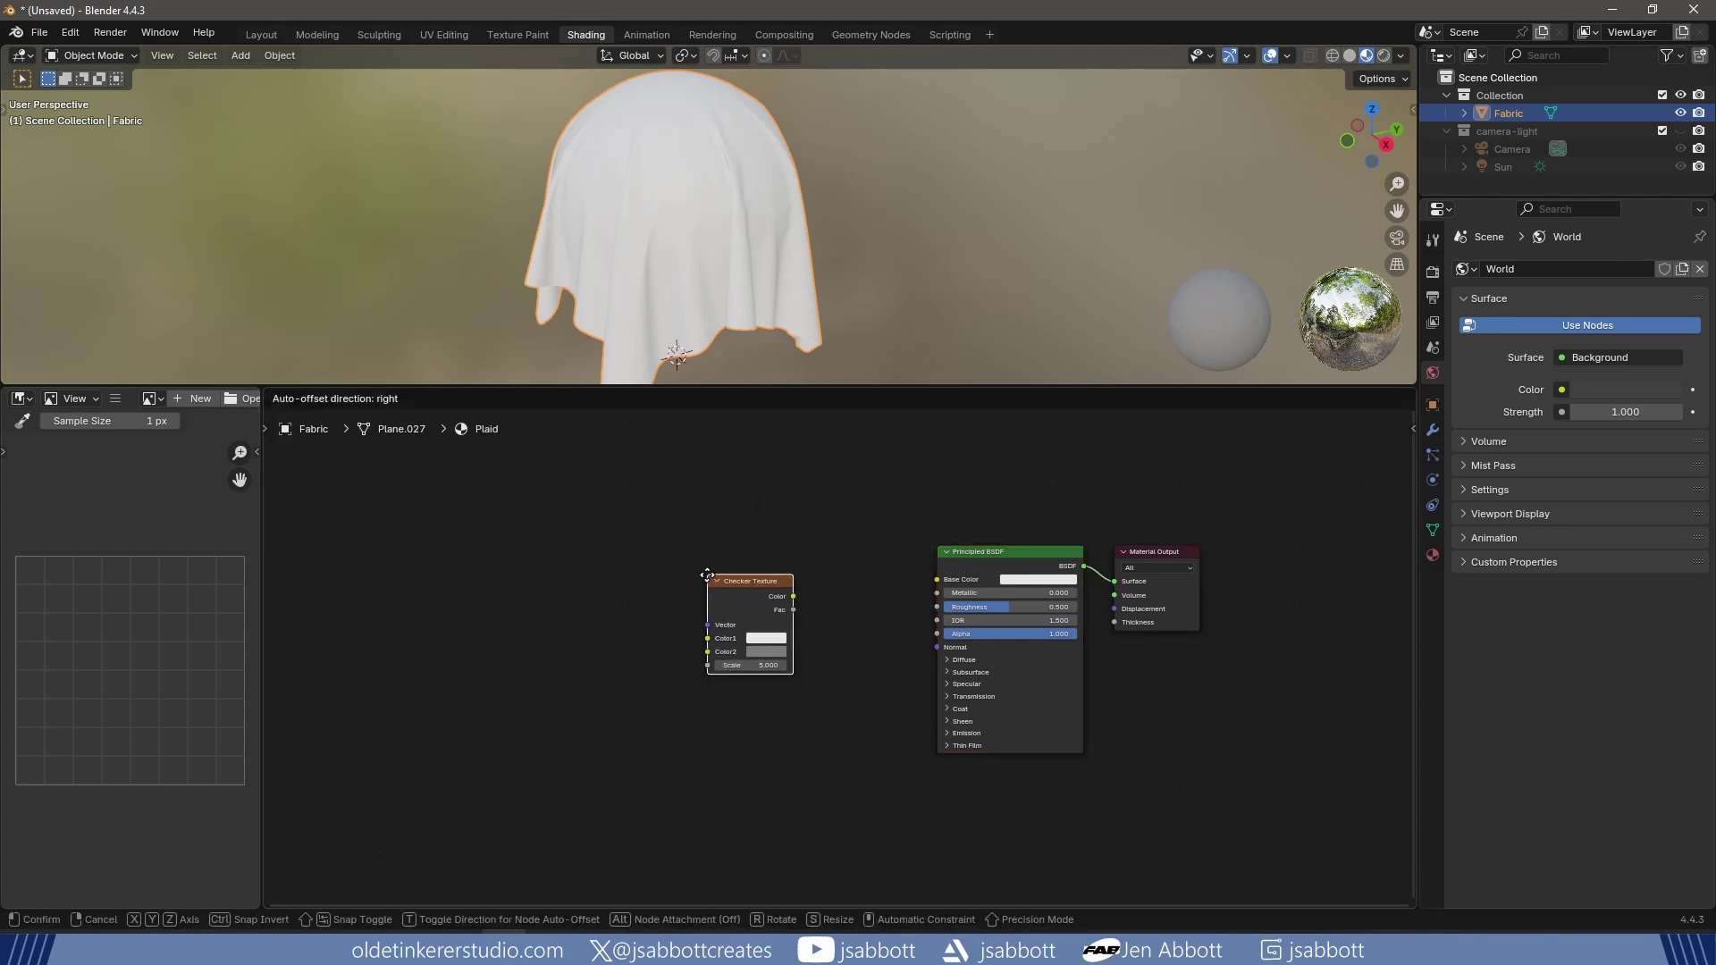
left_click(707, 575)
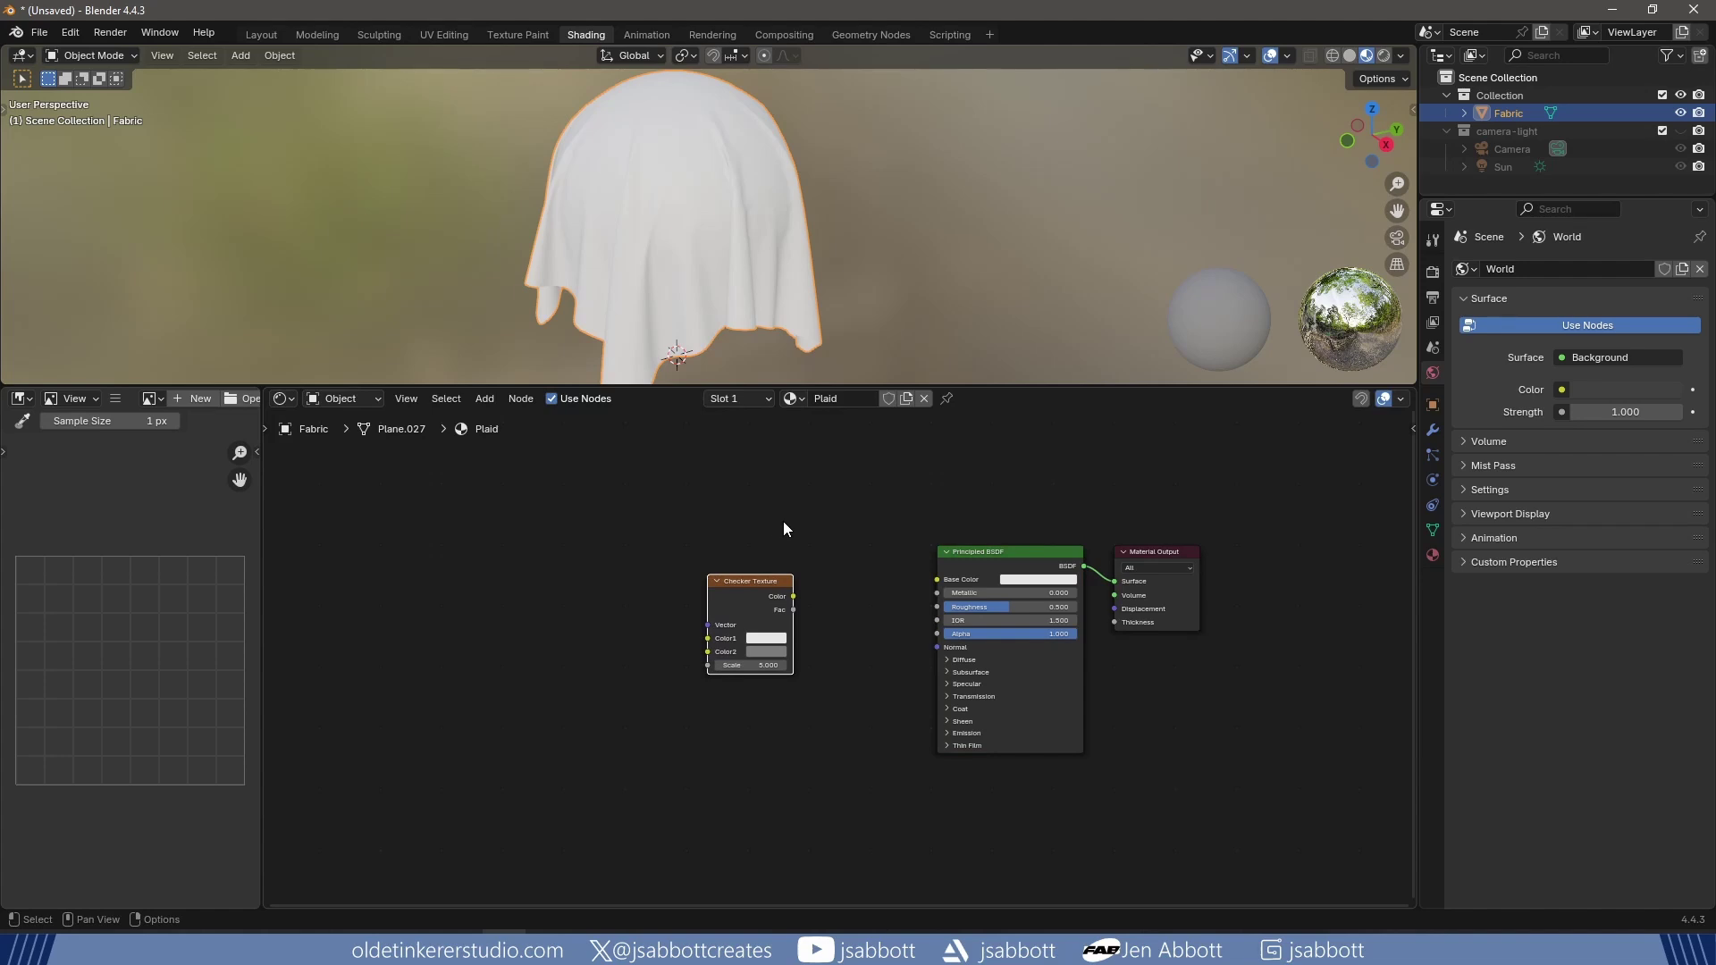
left_click_drag(794, 597, 936, 580)
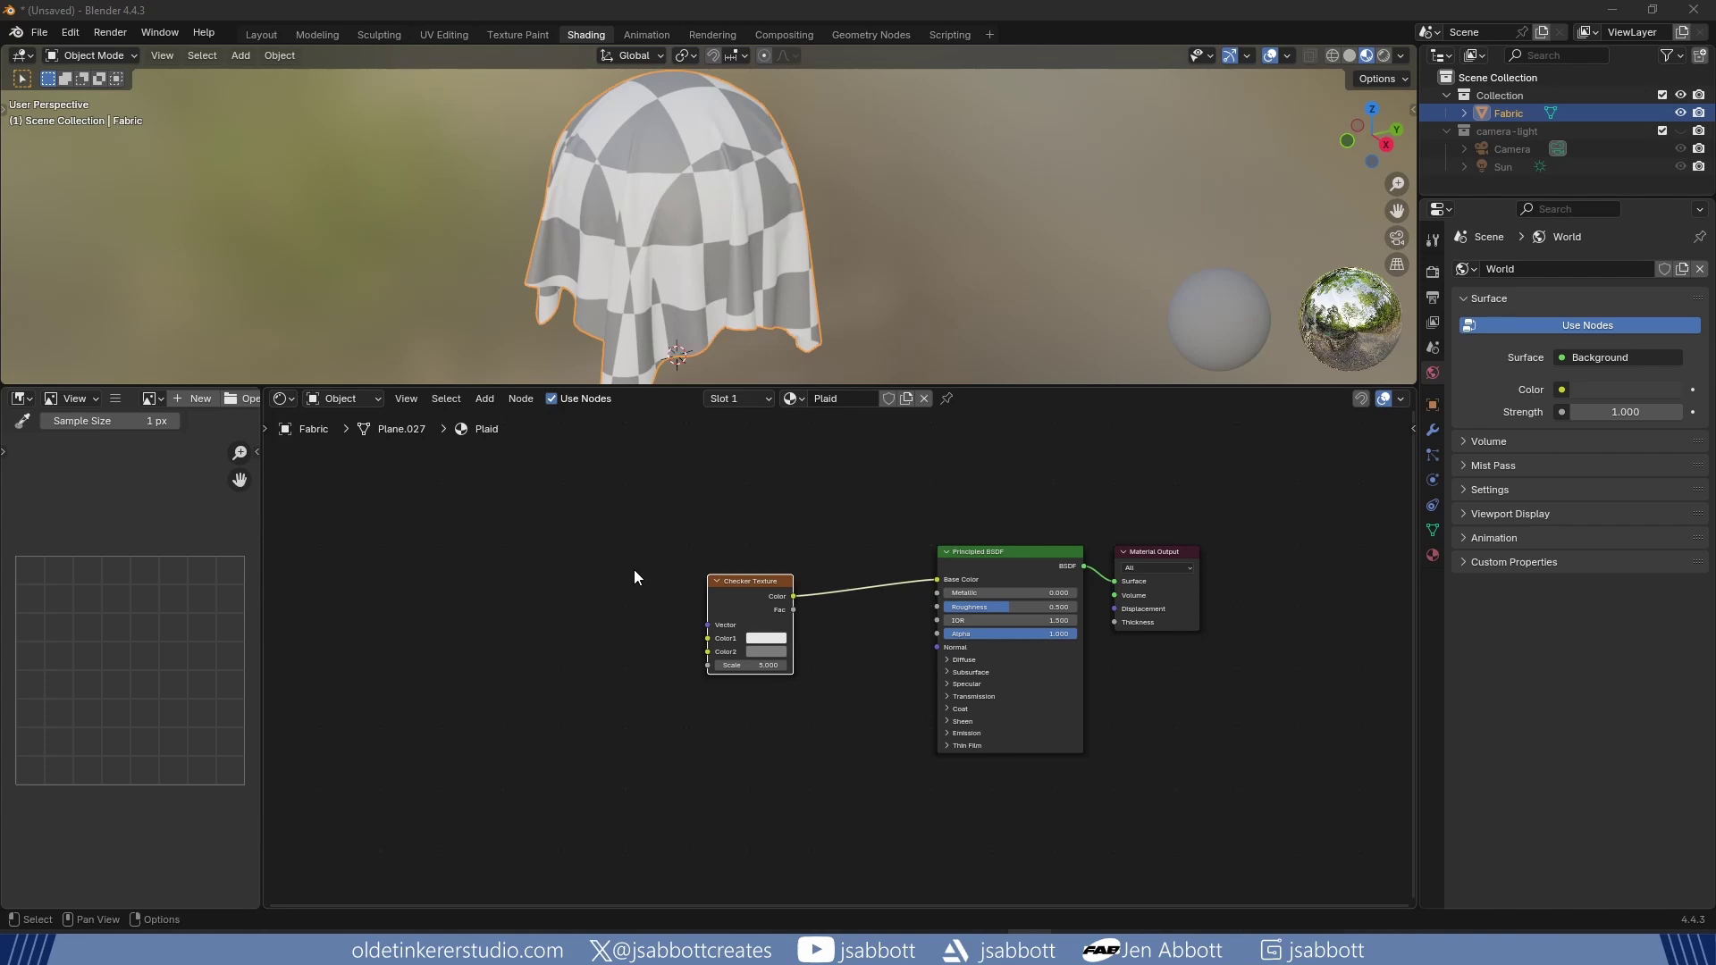
Set the Checker Texture's scale to 3.
left_click(755, 666)
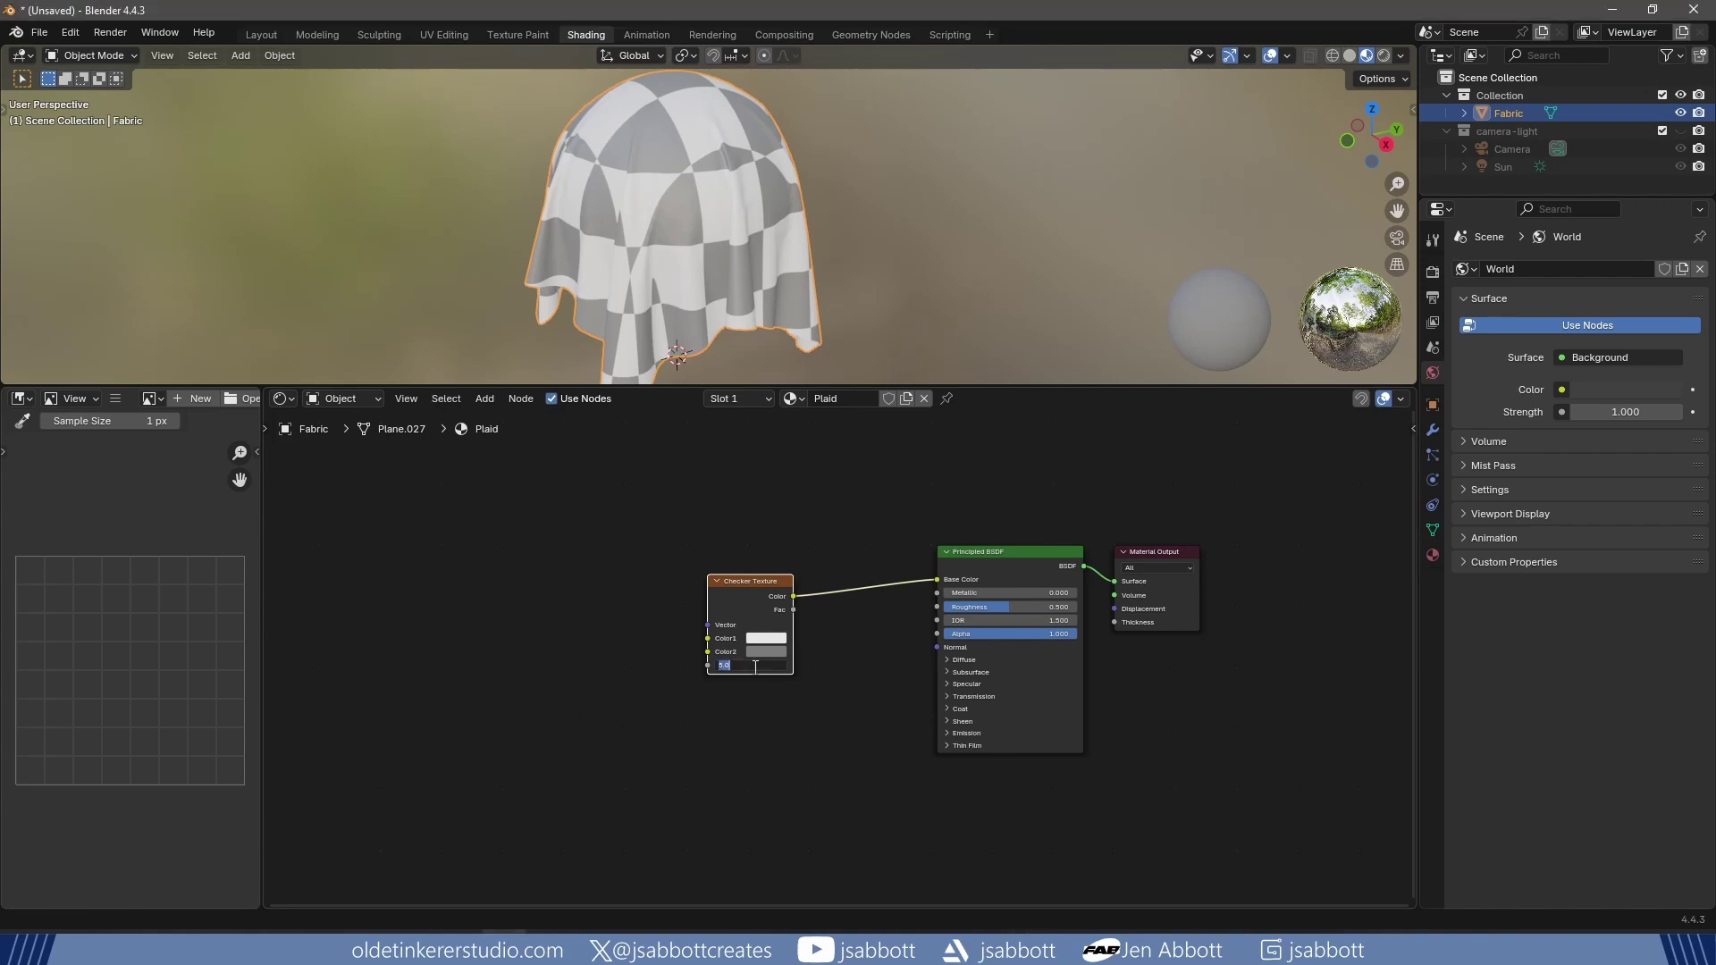
type("2")
key("Return")
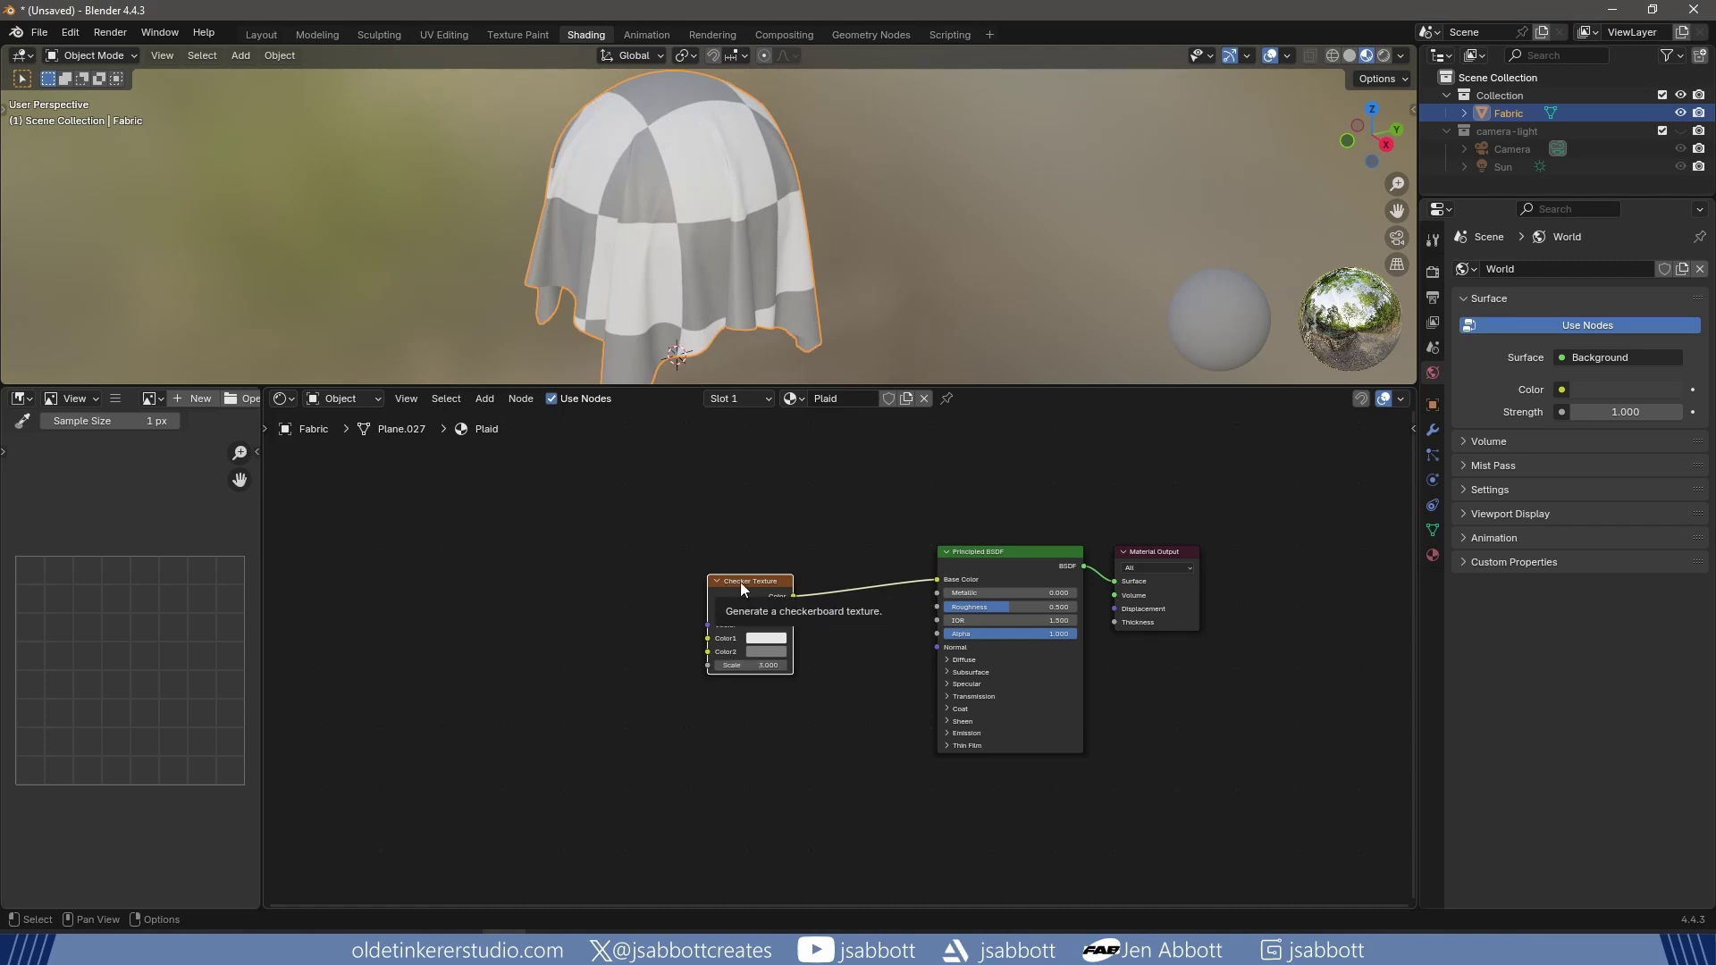
Add Texture Coordinate and Mapping nodes to the Checker Texture and feed the Mapping node from the UV output.
key("ctrl+t")
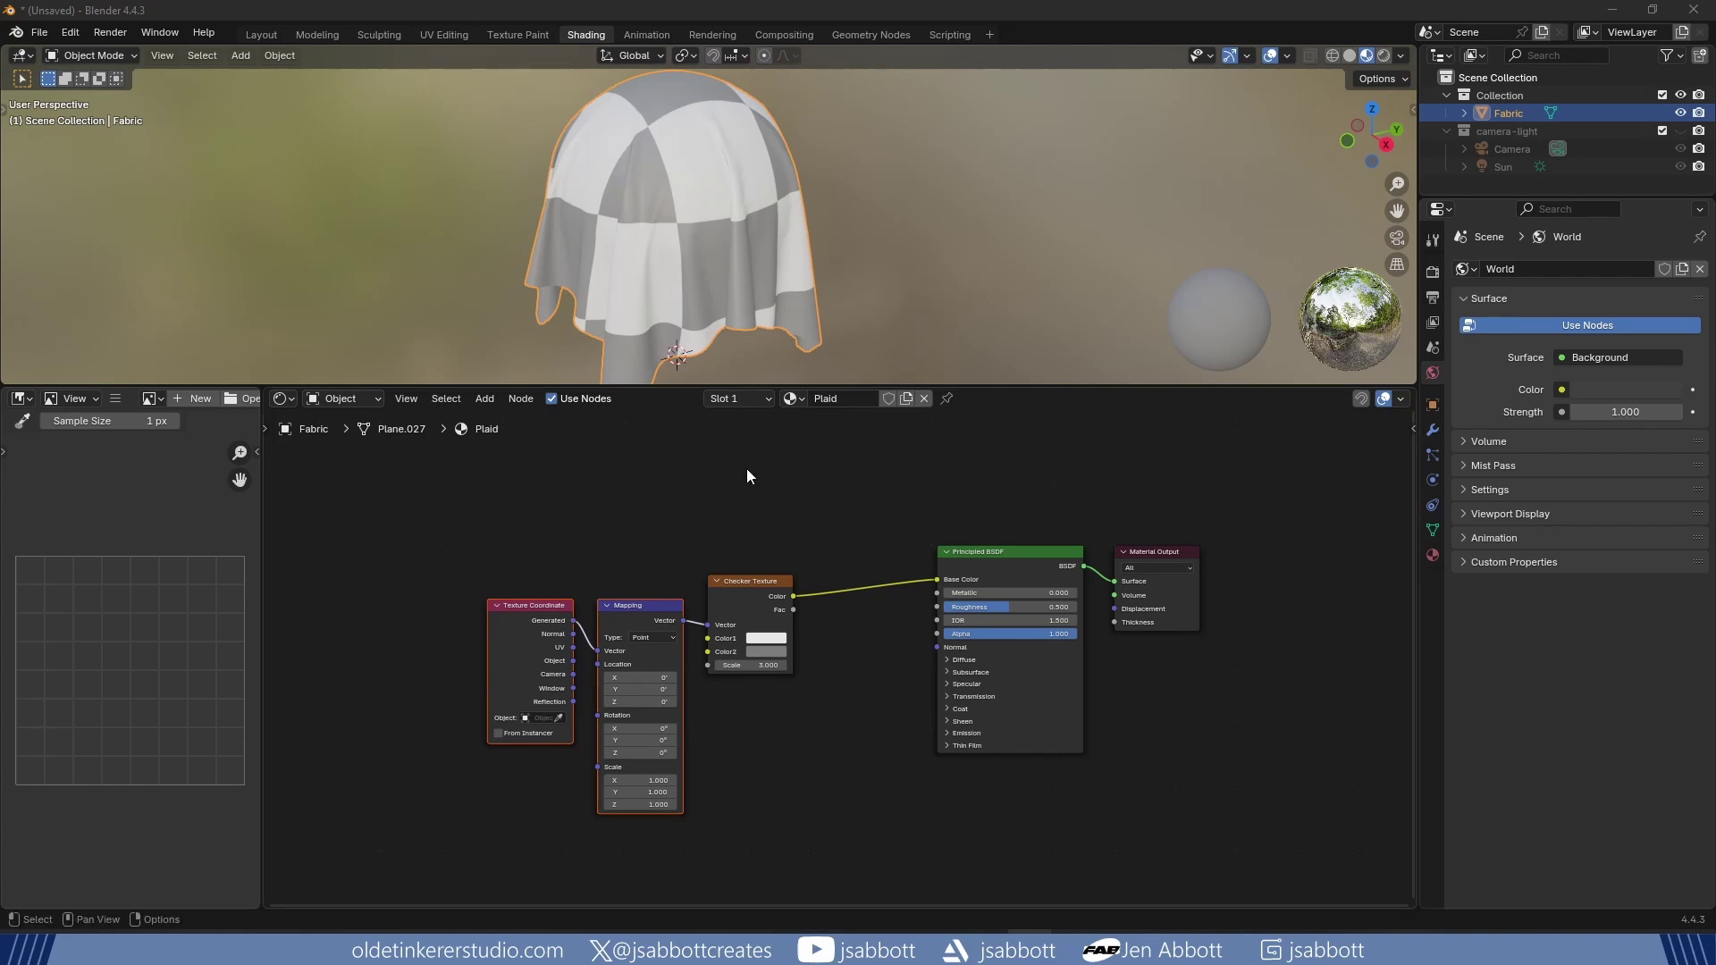
scroll(675, 526, "up", 2)
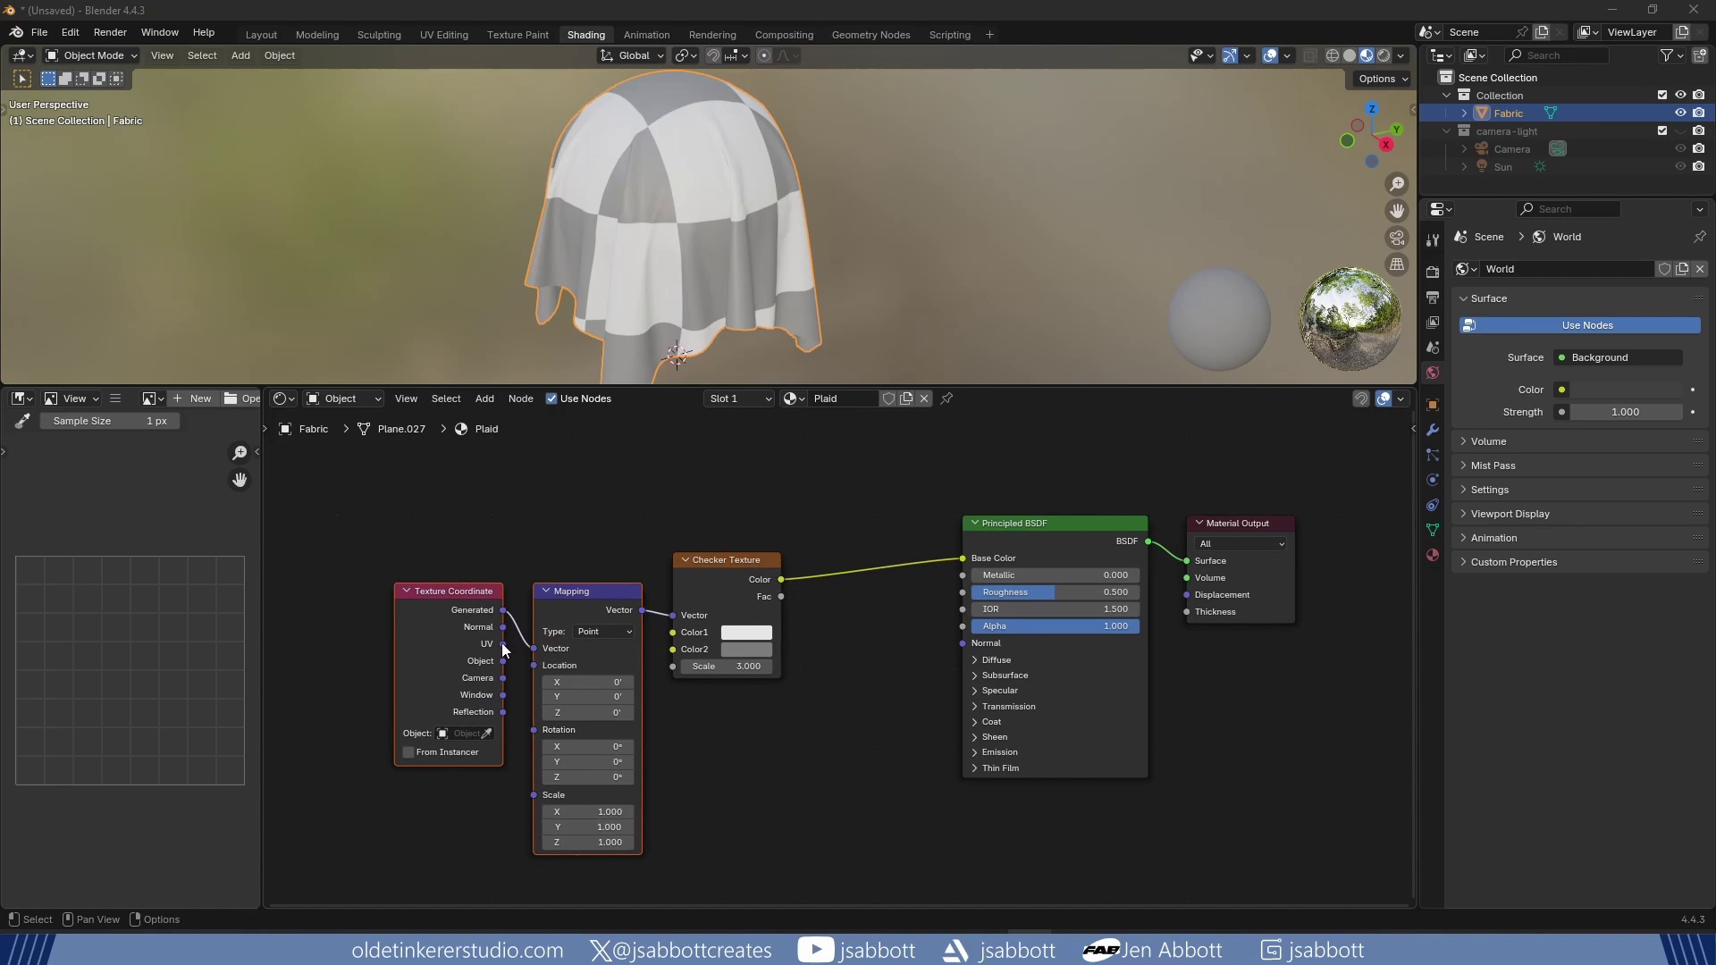
left_click_drag(503, 645, 533, 648)
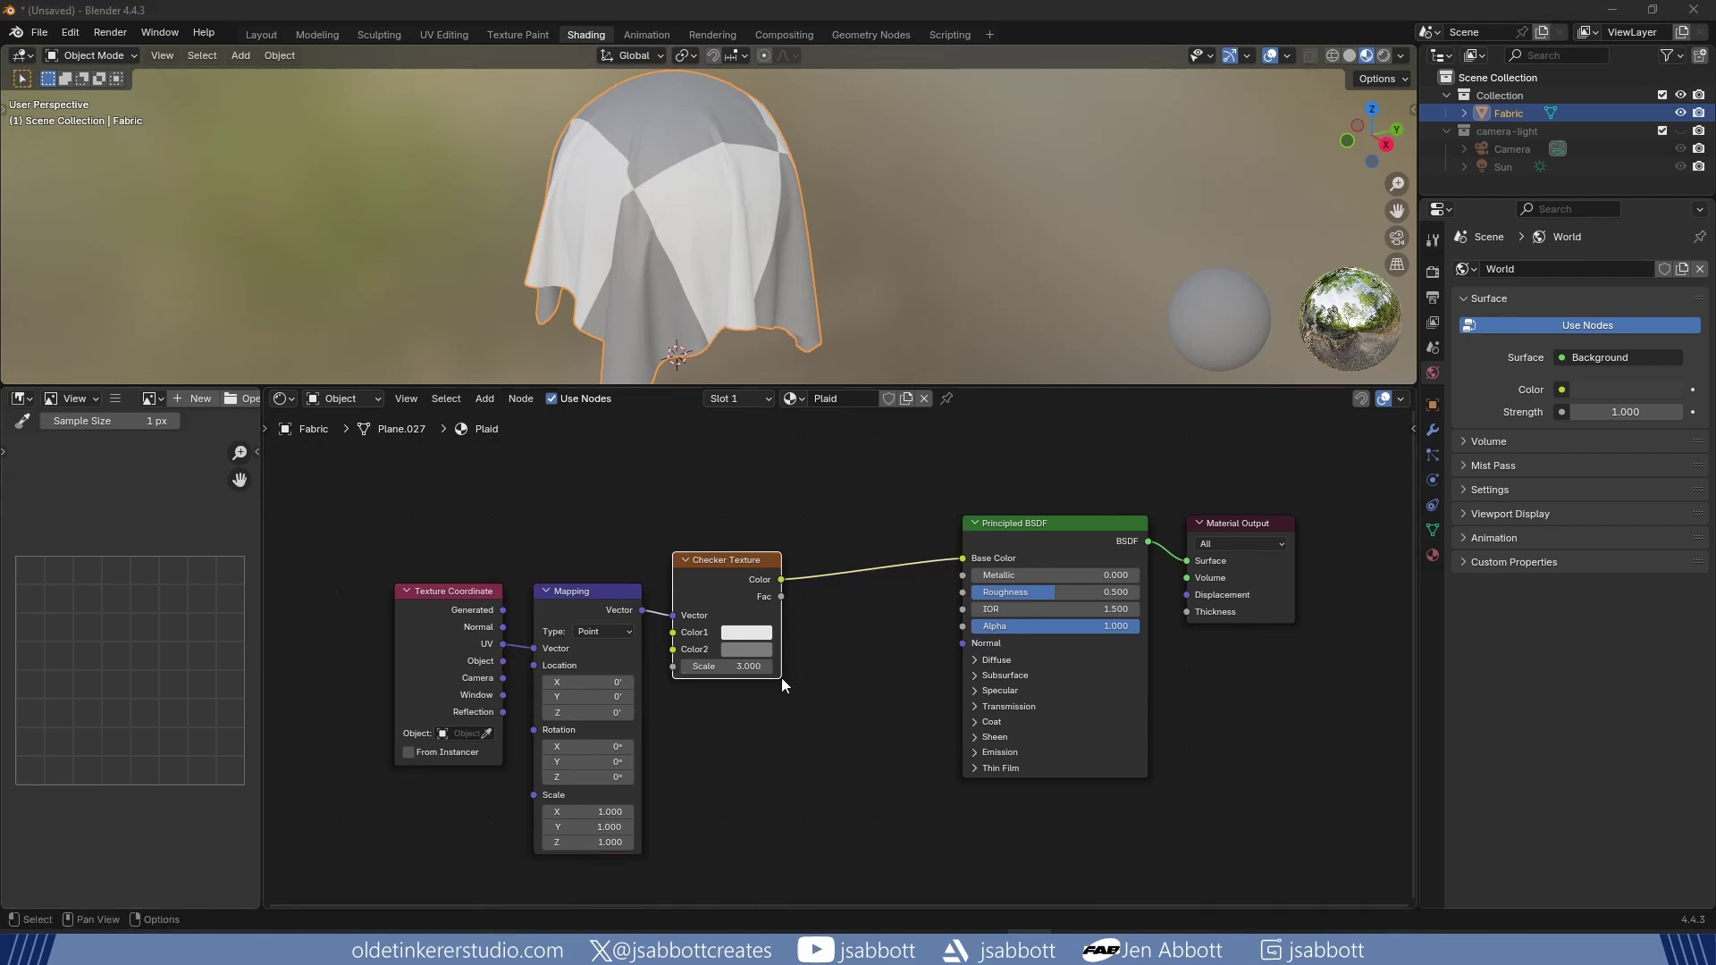
Duplicate the Mapping and Checker Texture nodes together and place the copies below the originals.
left_click(720, 560)
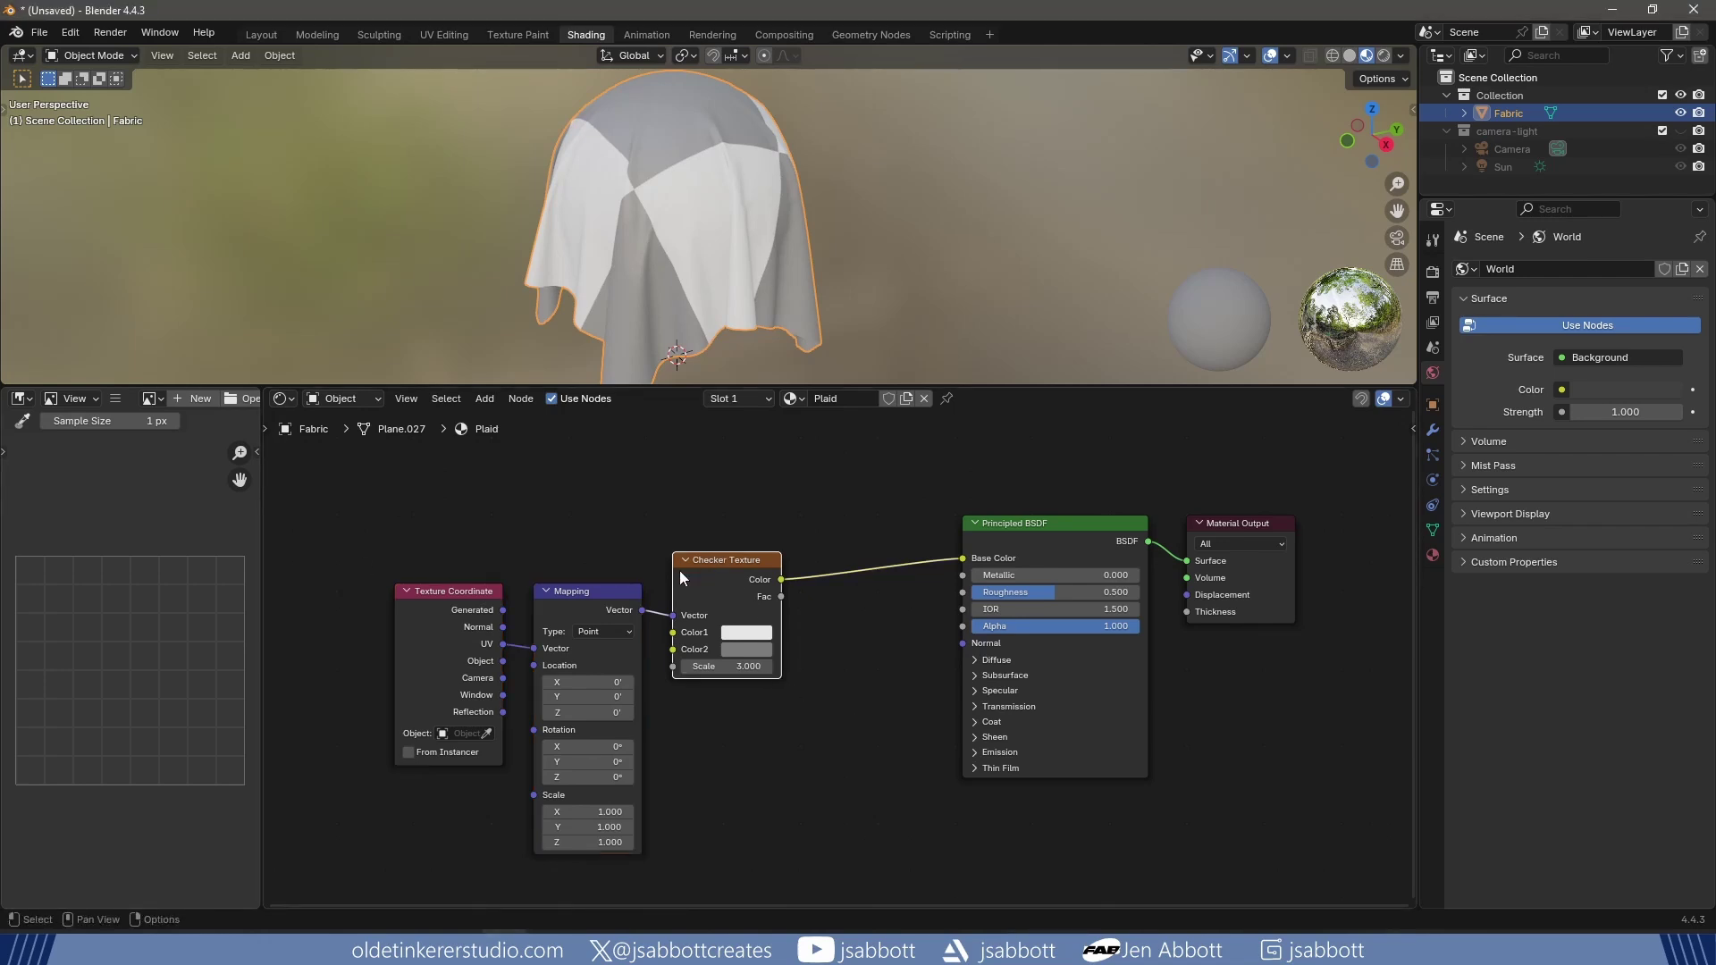
left_click(587, 591, "shift")
key("shift+d")
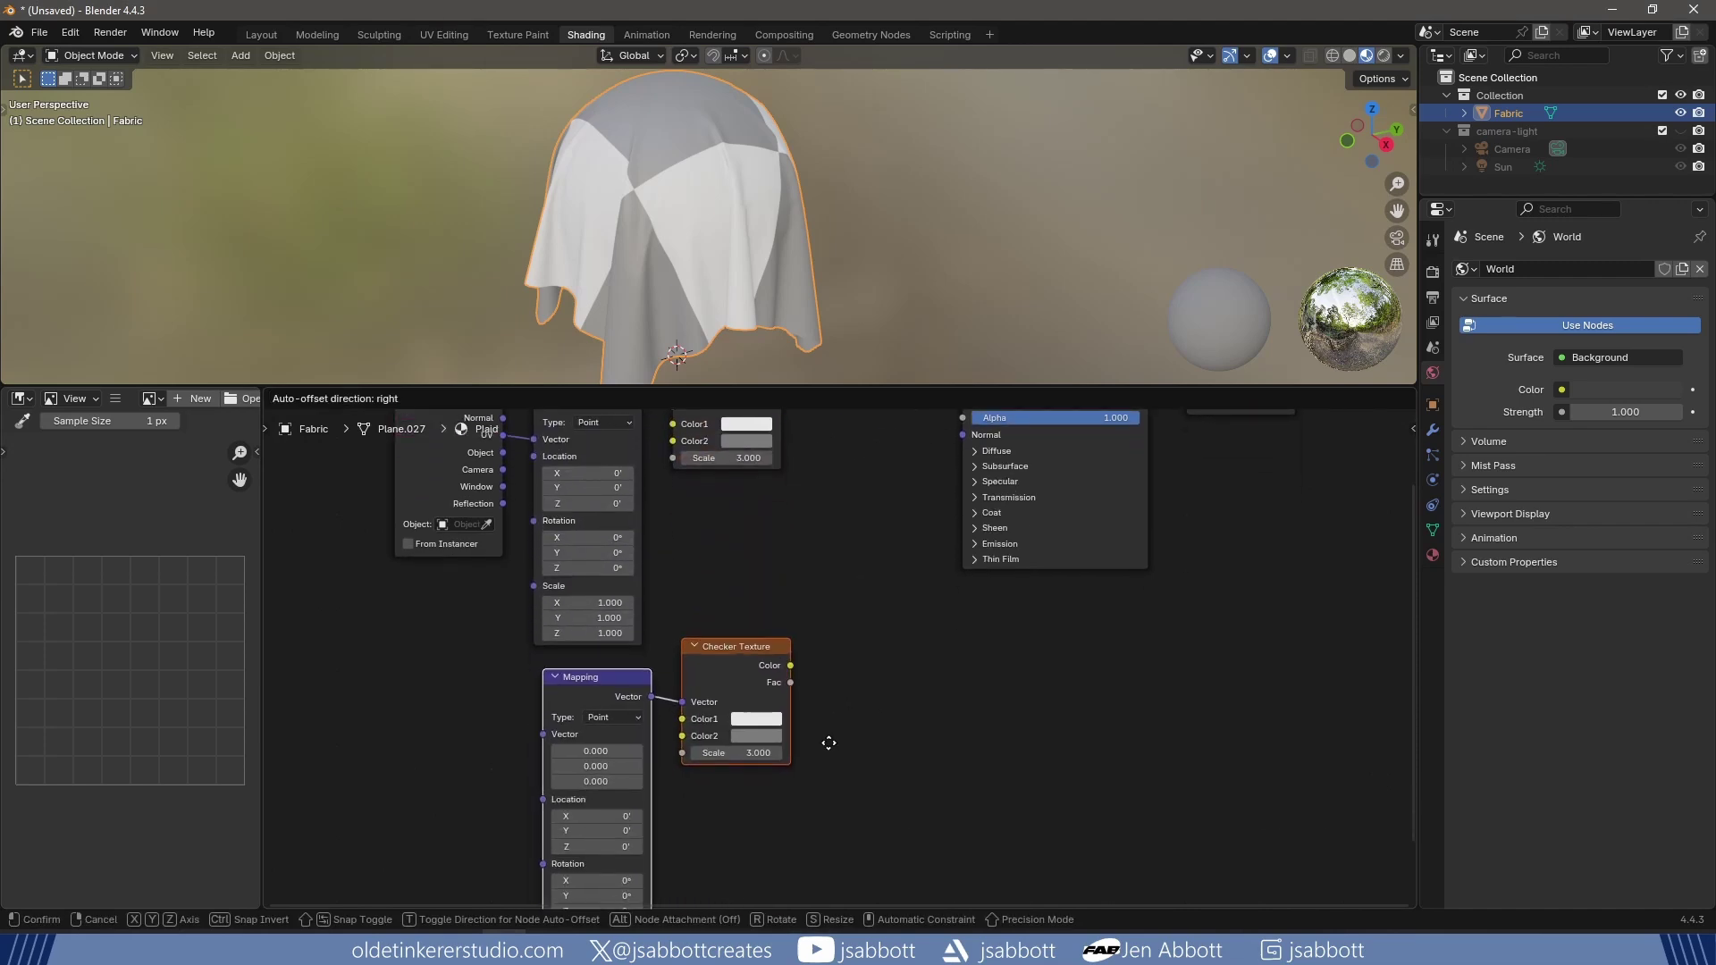
left_click(823, 837)
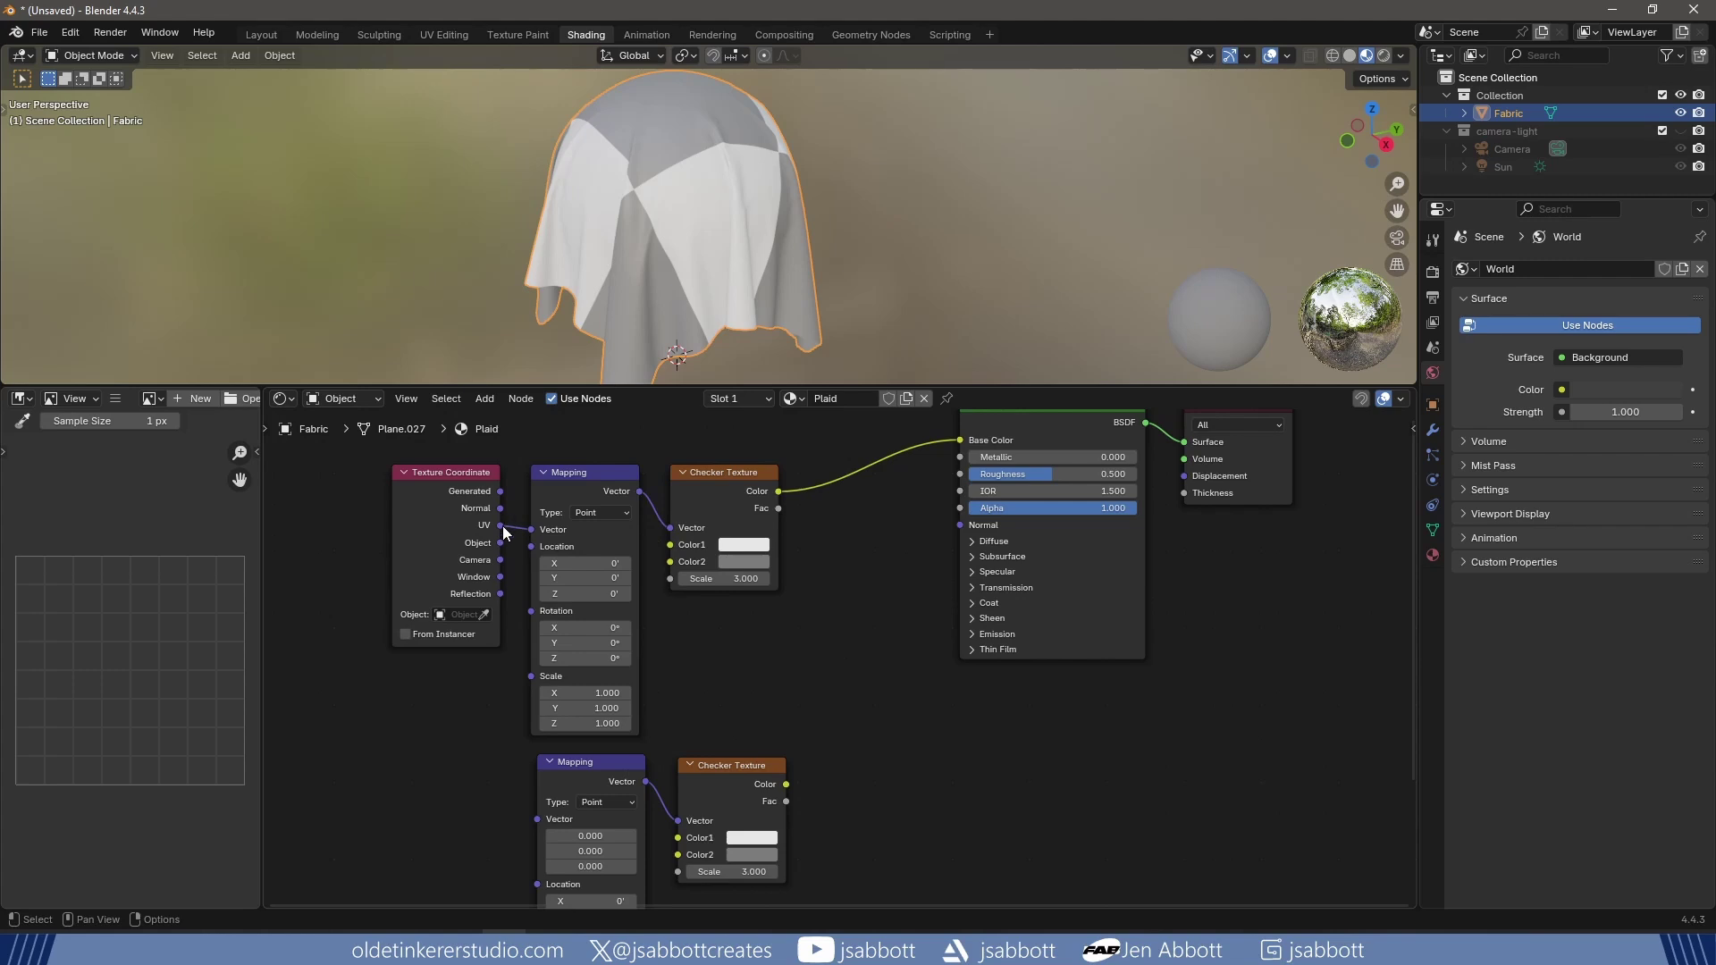
Connect the UV output to the duplicated Mapping node and blend both checker colors through a Mix node into the Base Color.
left_click_drag(501, 525, 537, 819)
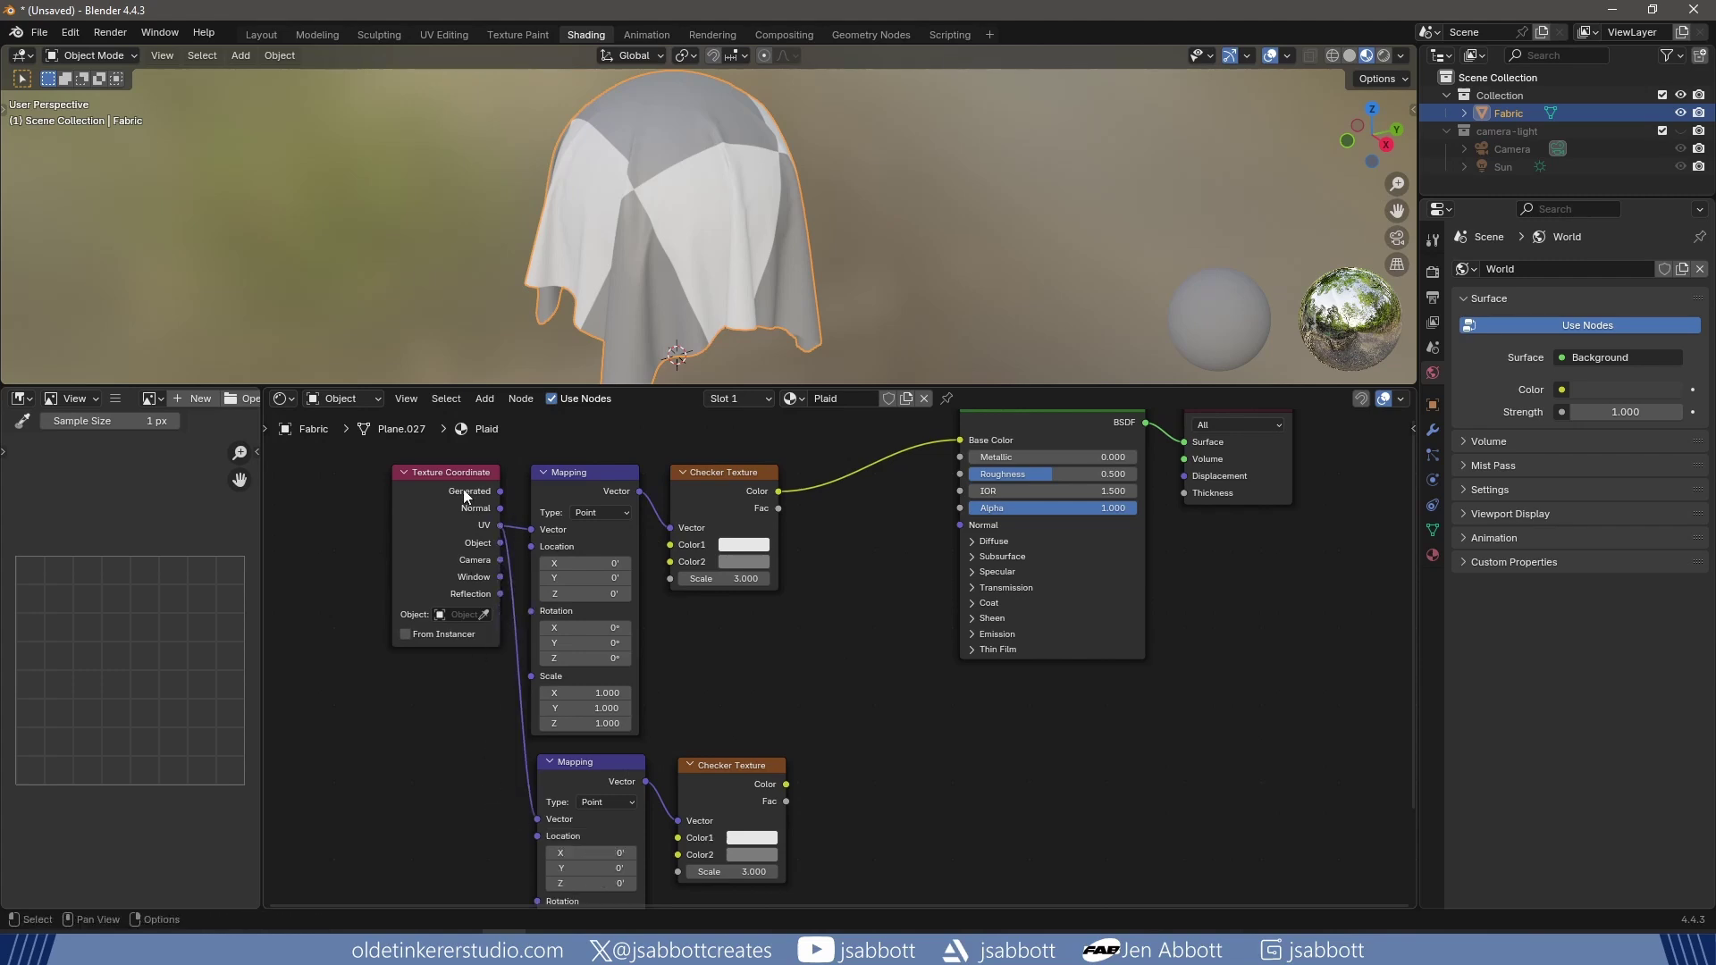
left_click_drag(463, 490, 440, 686)
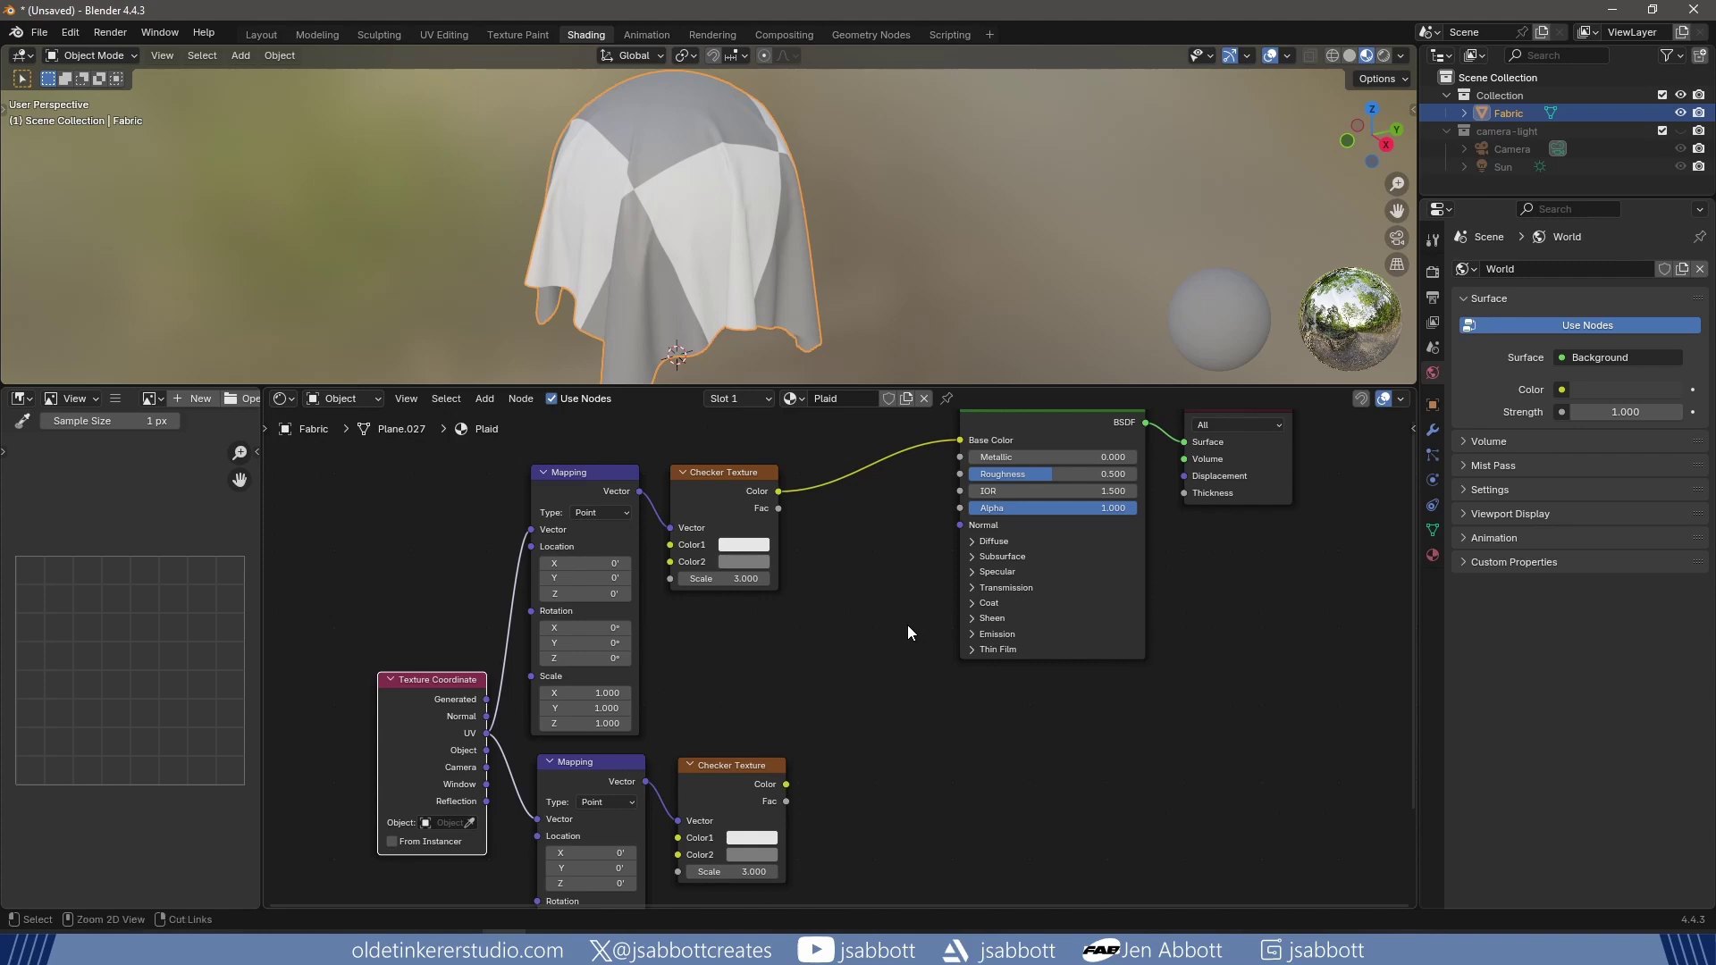
right_click_drag(737, 769, 731, 577, "ctrl+shift")
left_click(852, 658)
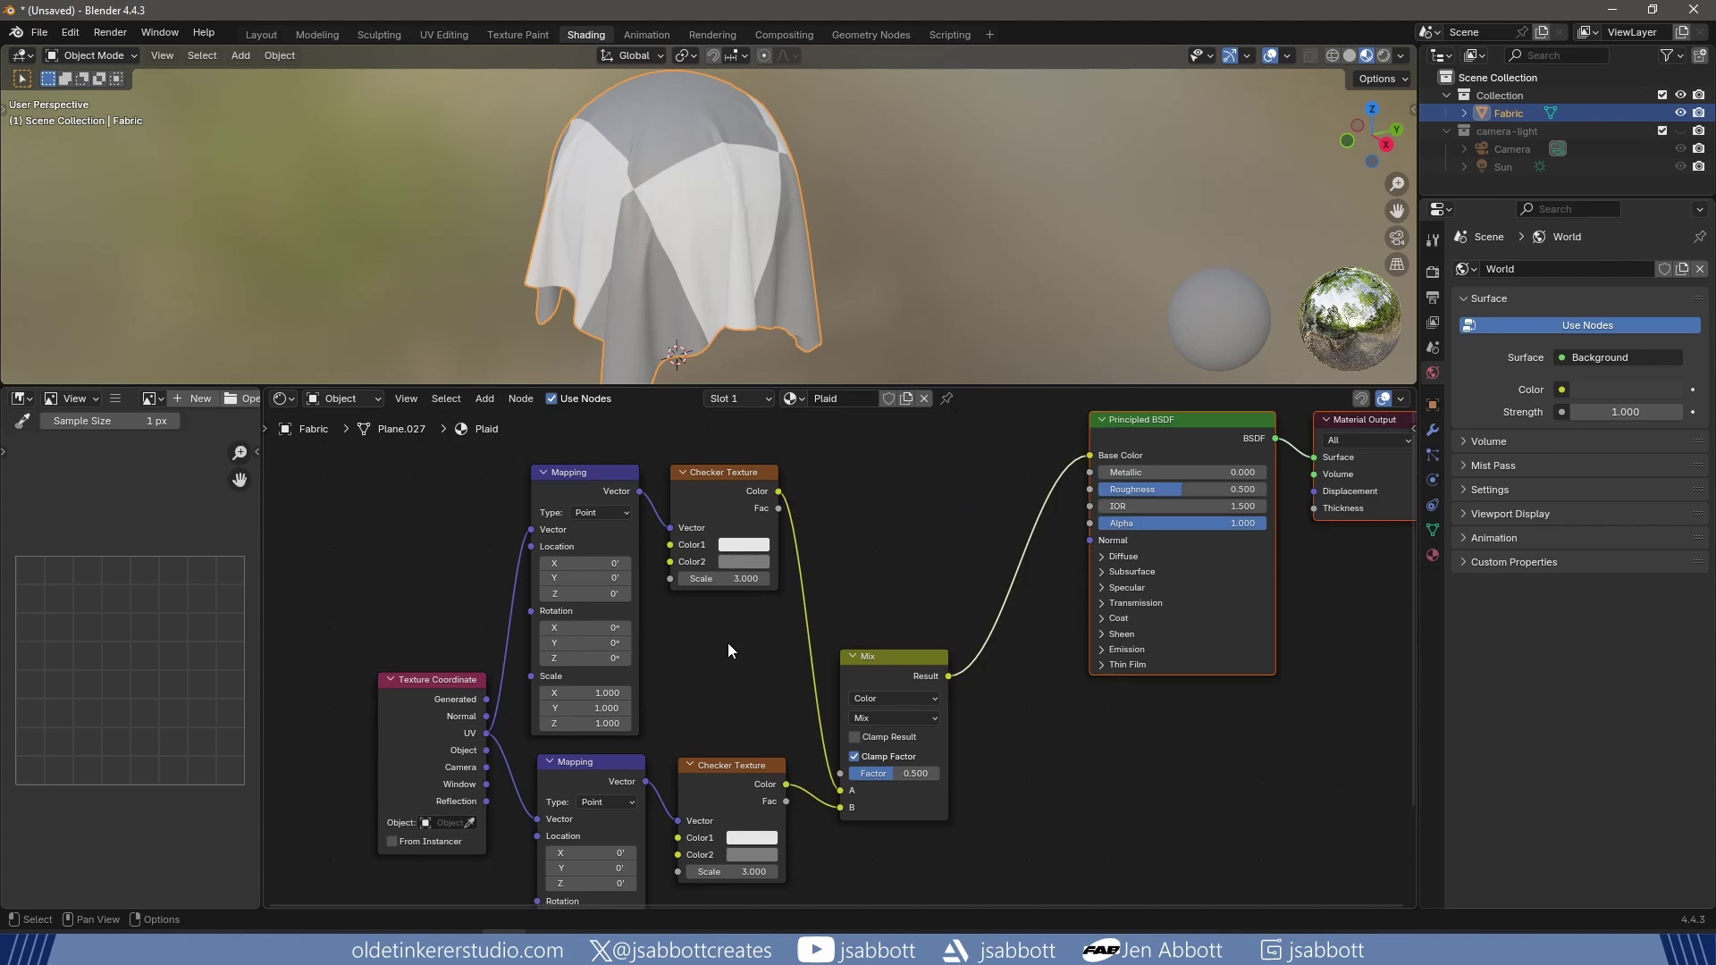
Set the original Mapping node's scale to 0.5 in X and 10 in Y.
left_click(588, 693)
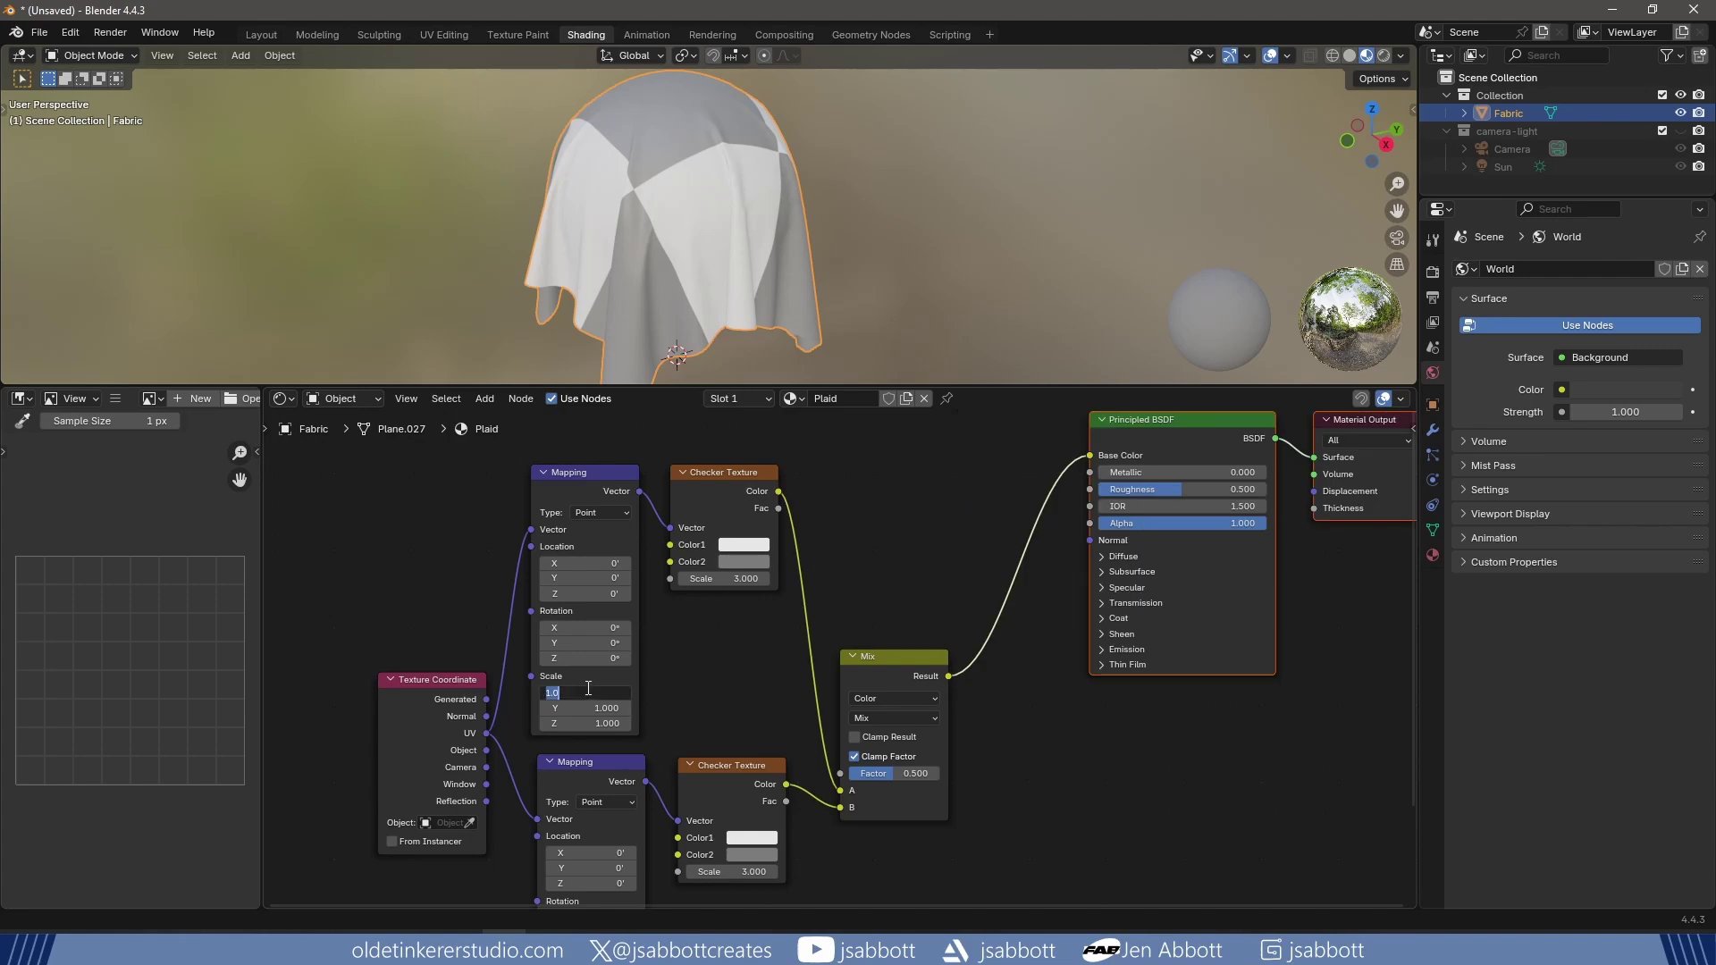
key("BackSpace")
type(".5")
key("Tab")
type("10")
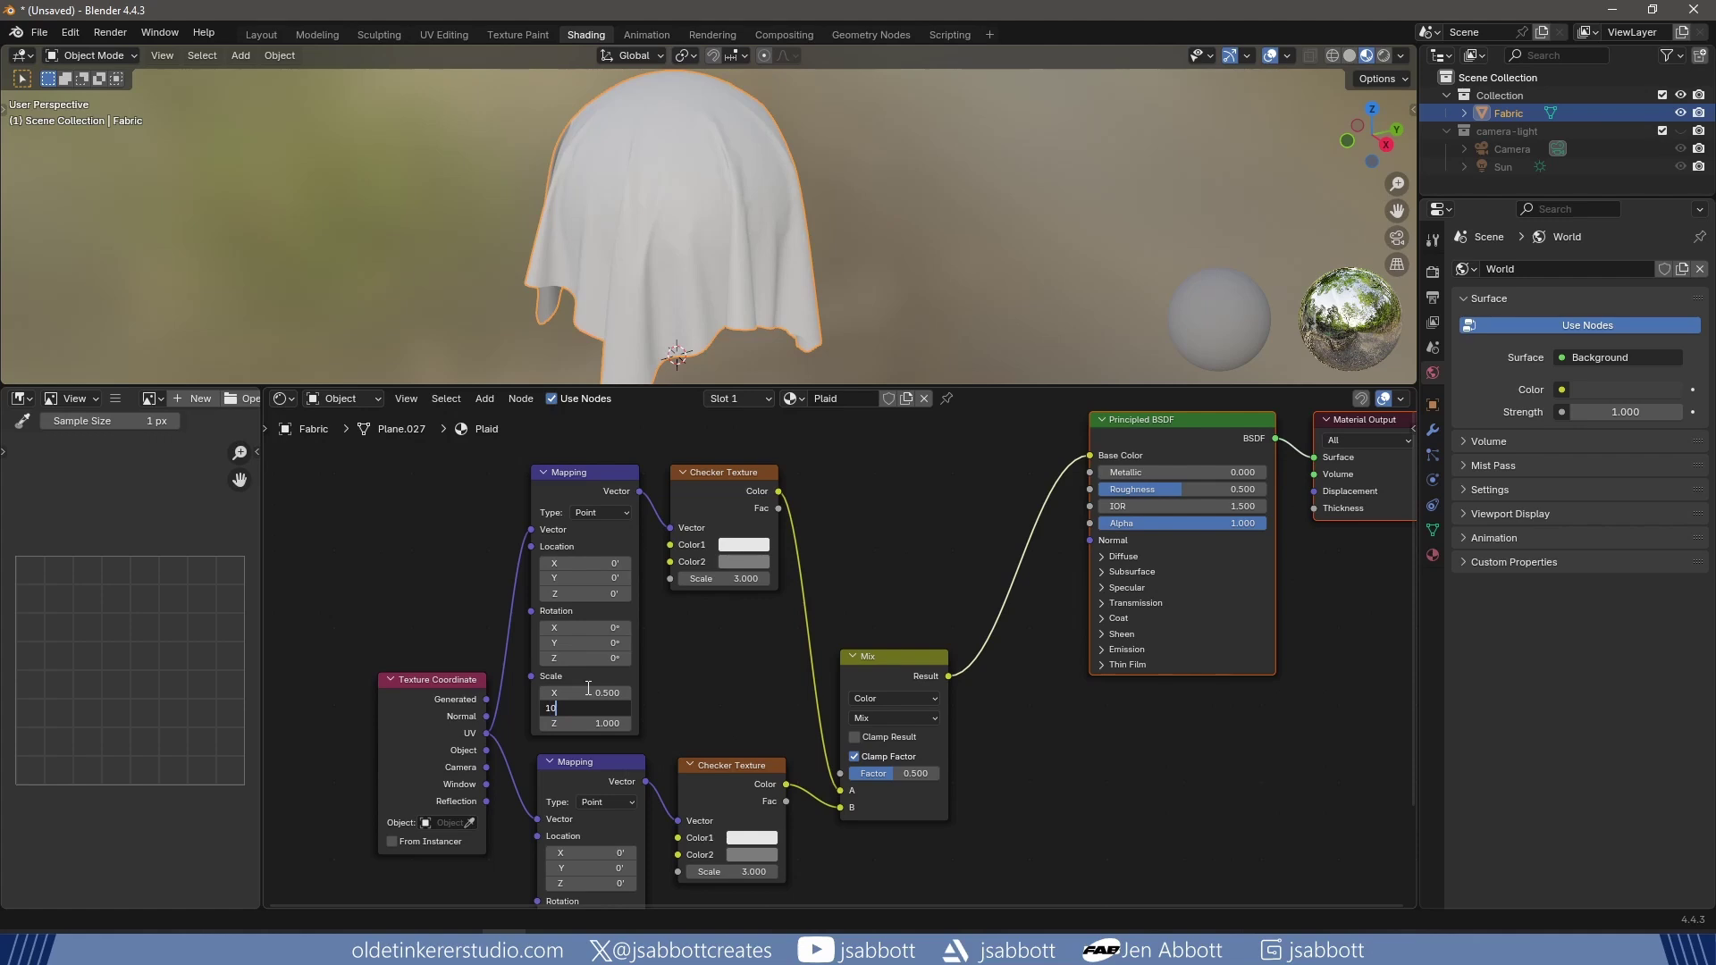
key("Return")
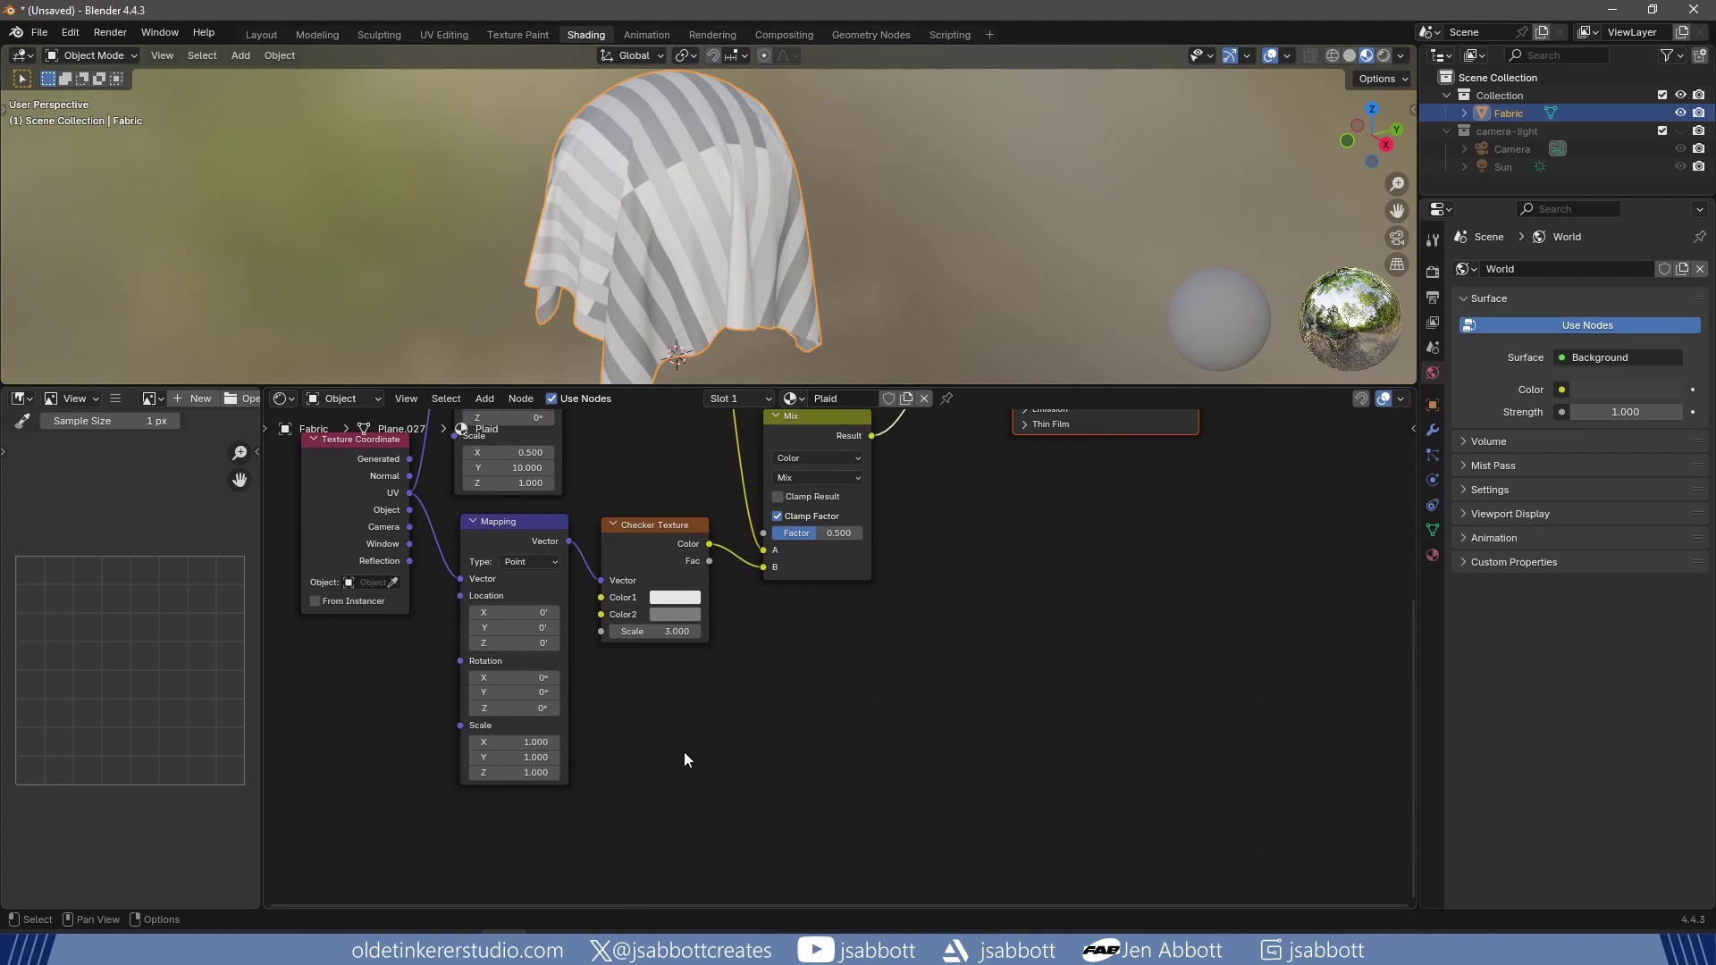
Set the duplicated Mapping node's scale to 10 in X and 0.5 in Y.
left_click(500, 742)
type("10")
key("Tab")
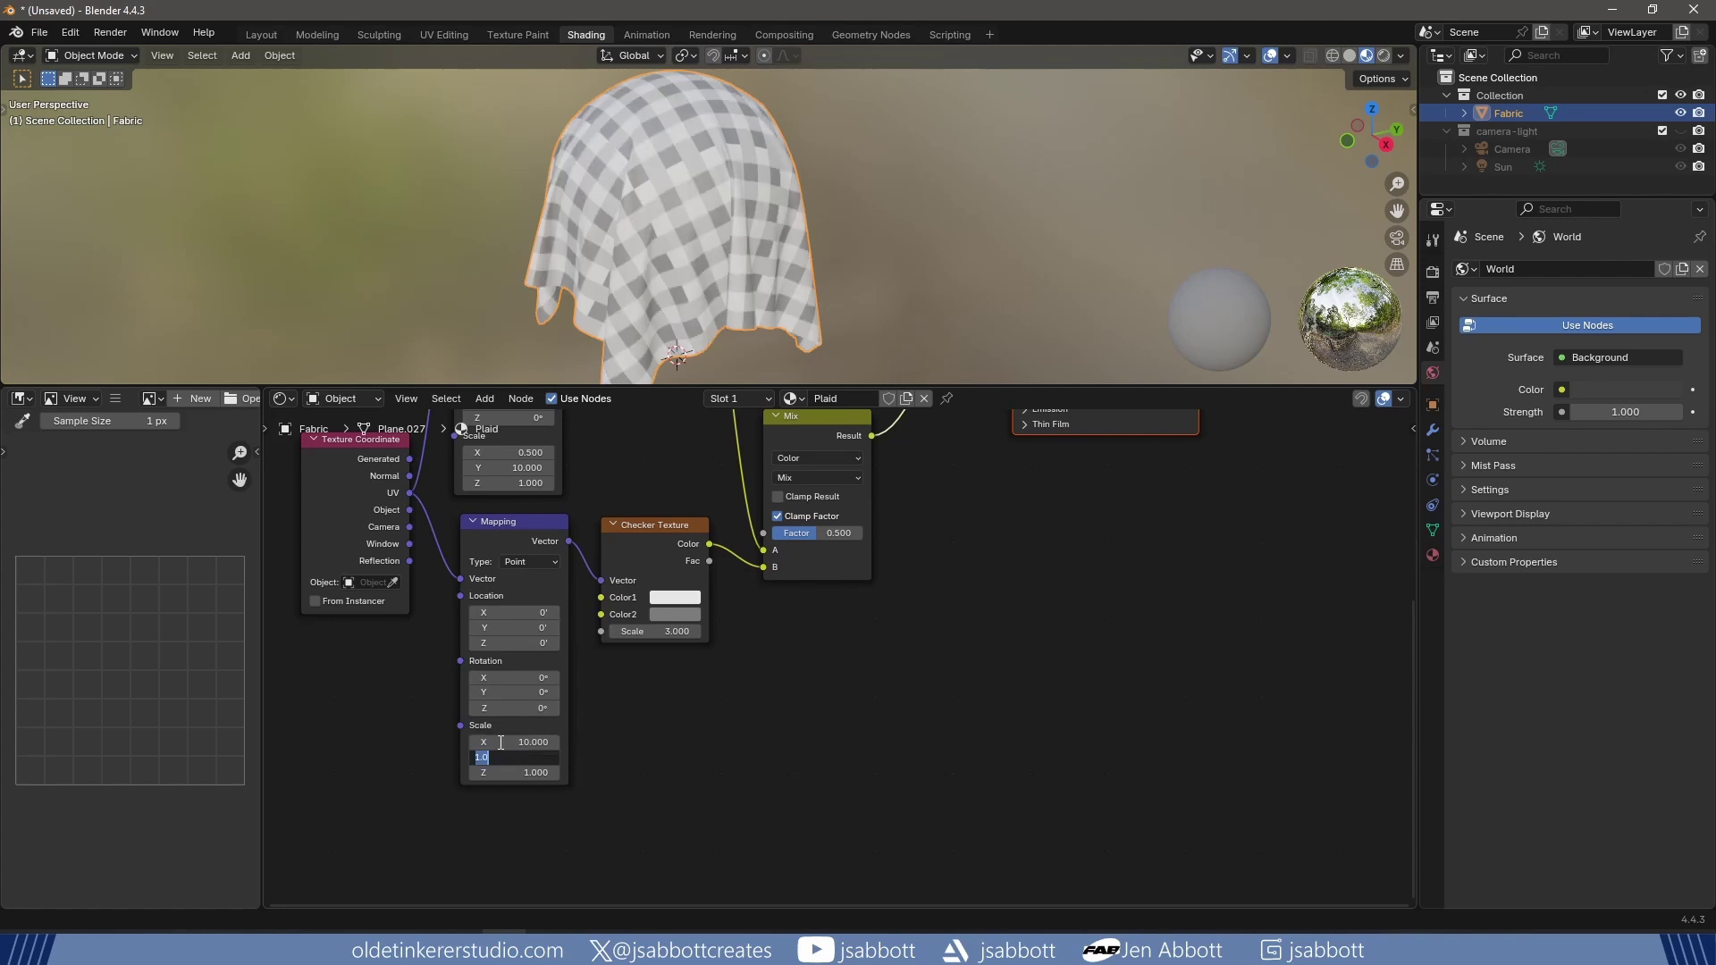
type(".5")
key("Return")
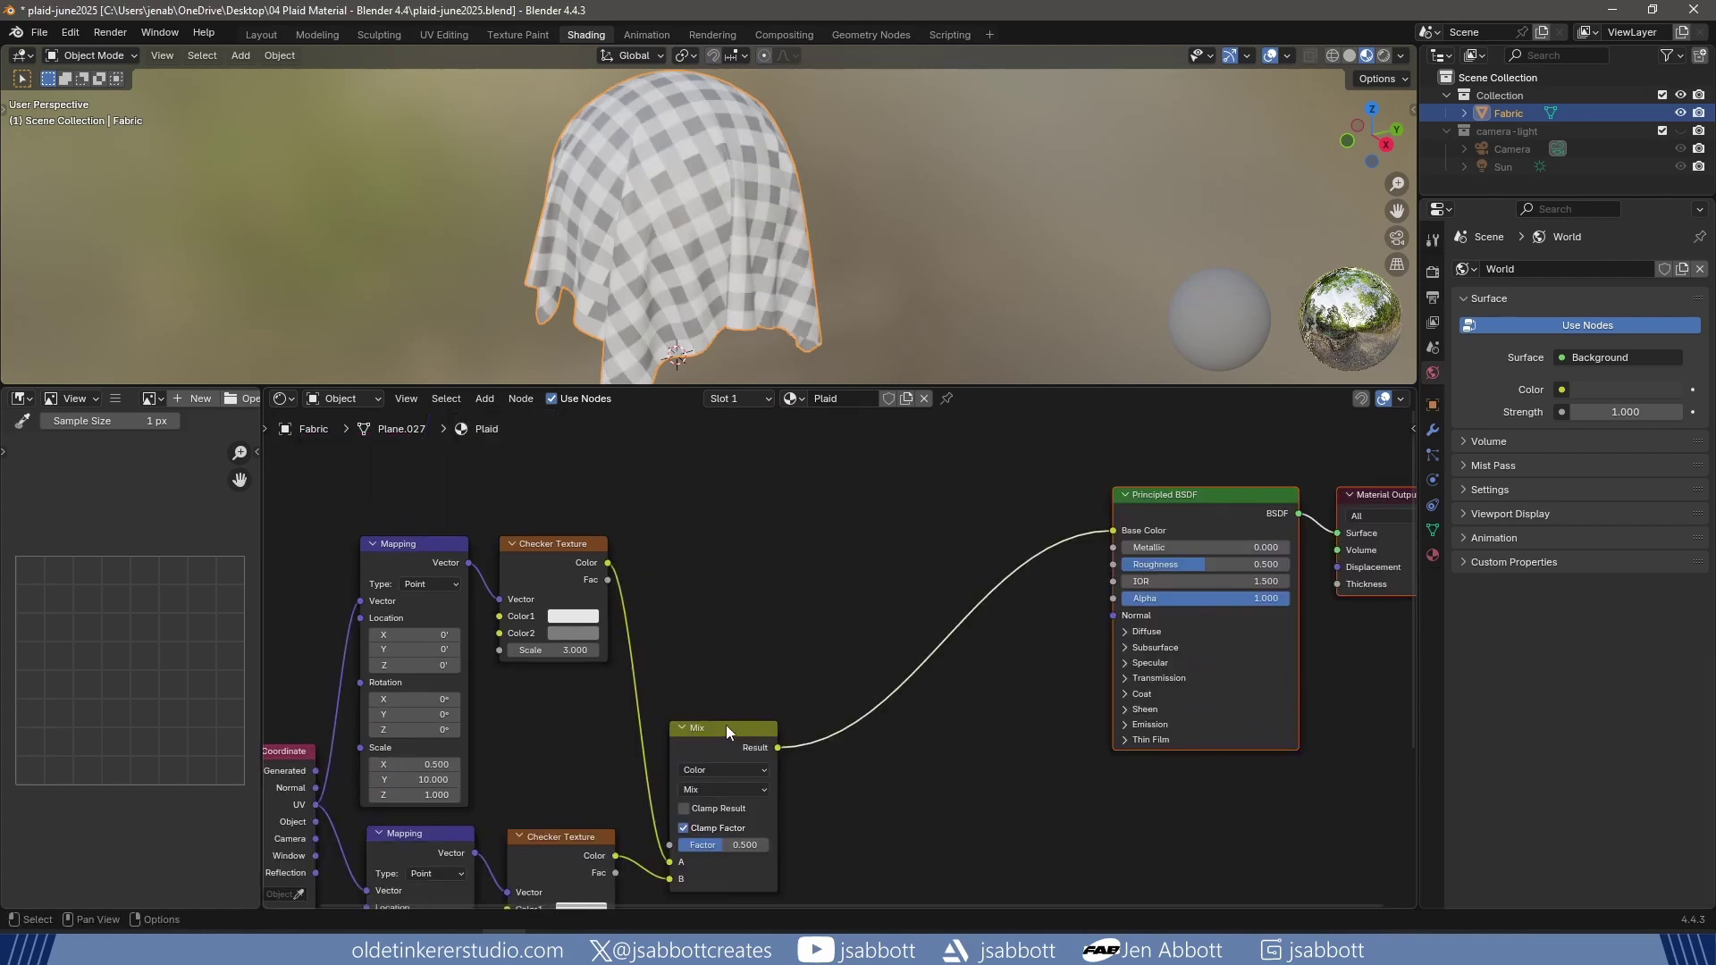
Duplicate the Mix node twice, inserting both copies in series between the first Mix node and the Principled BSDF.
left_click(727, 728)
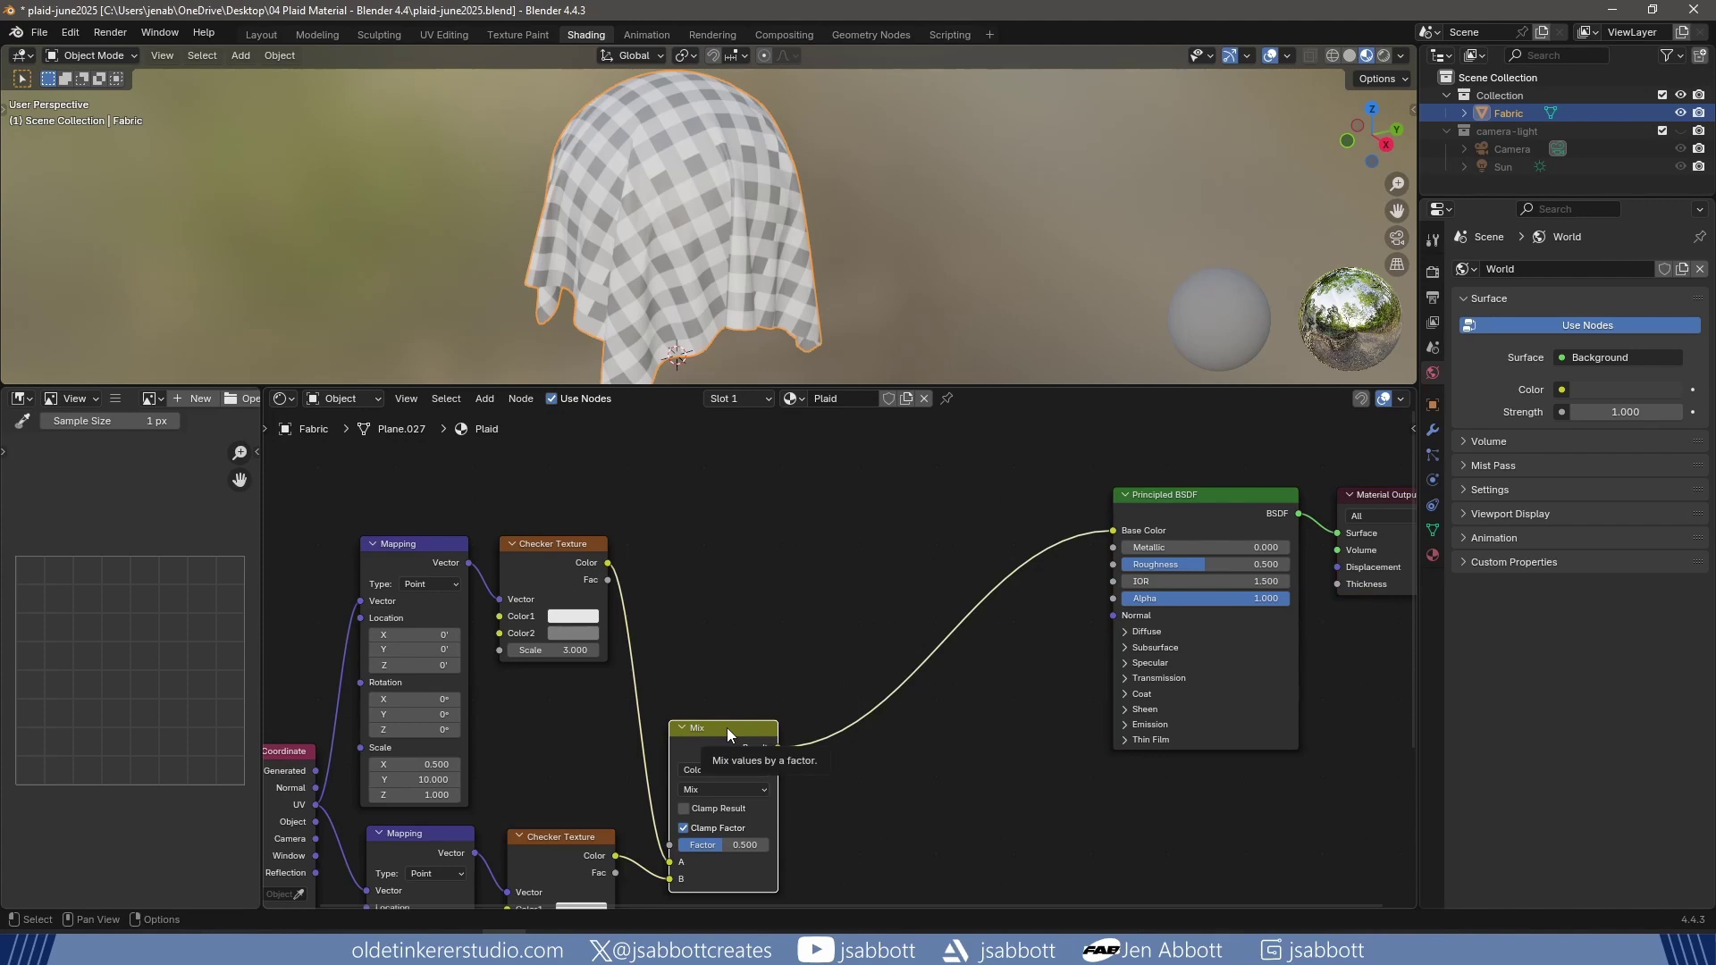
key("shift+d")
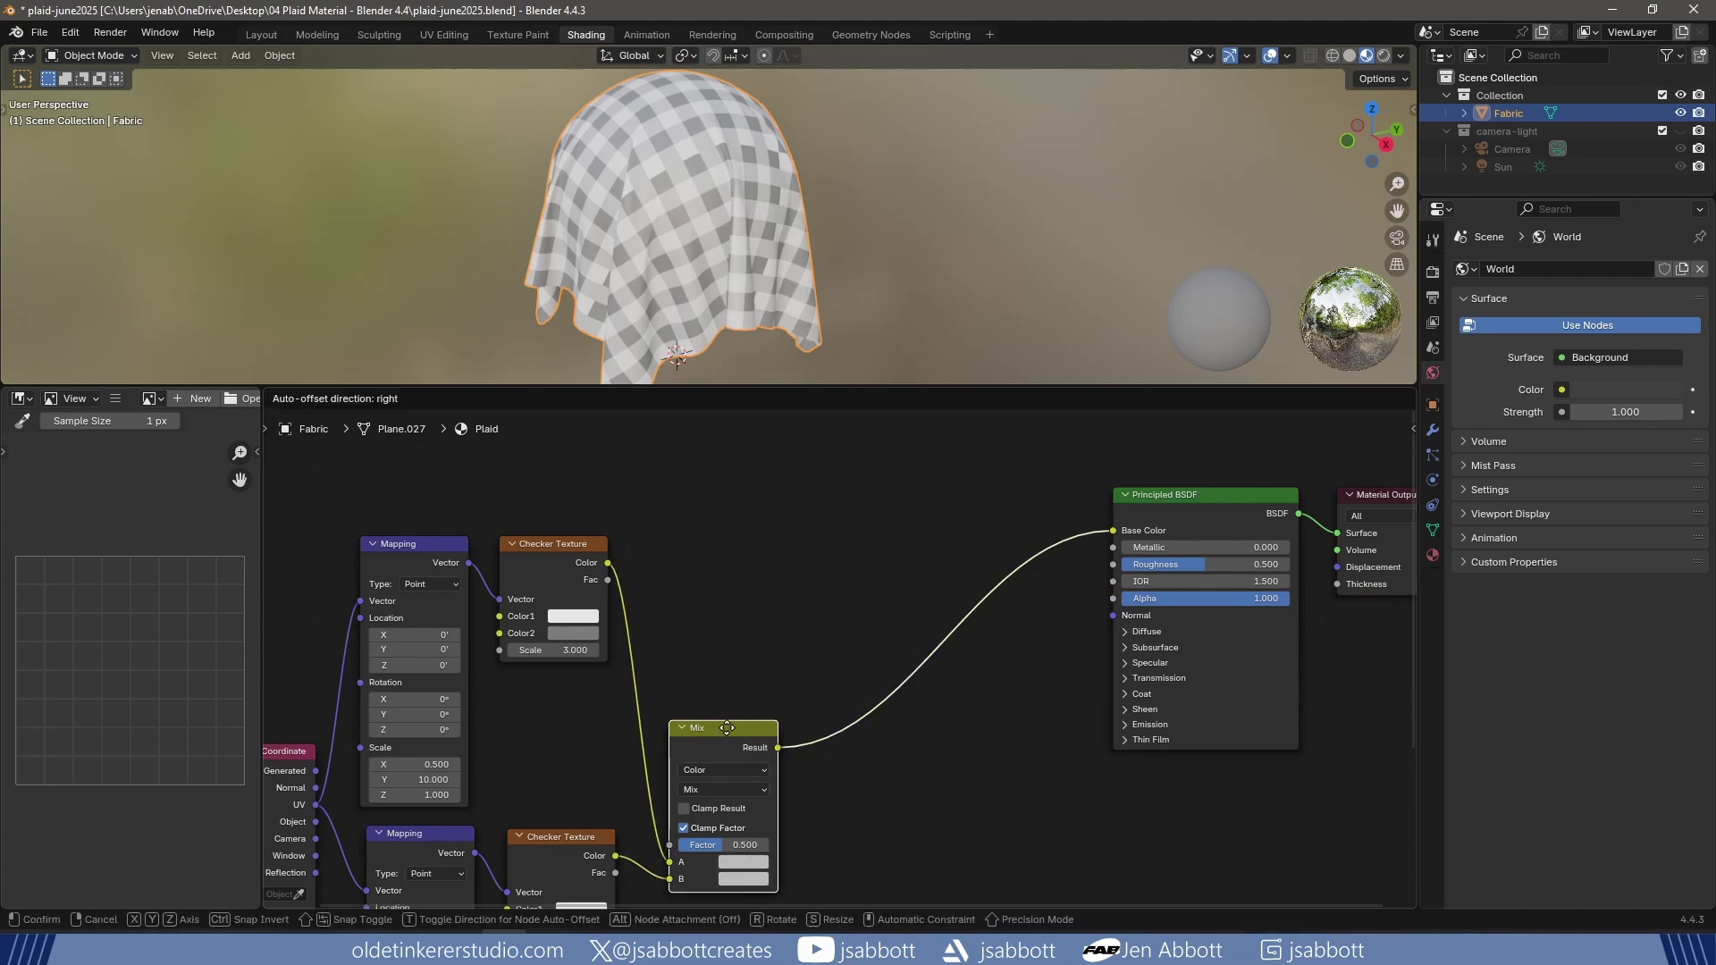
left_click(869, 721)
key("shift+d")
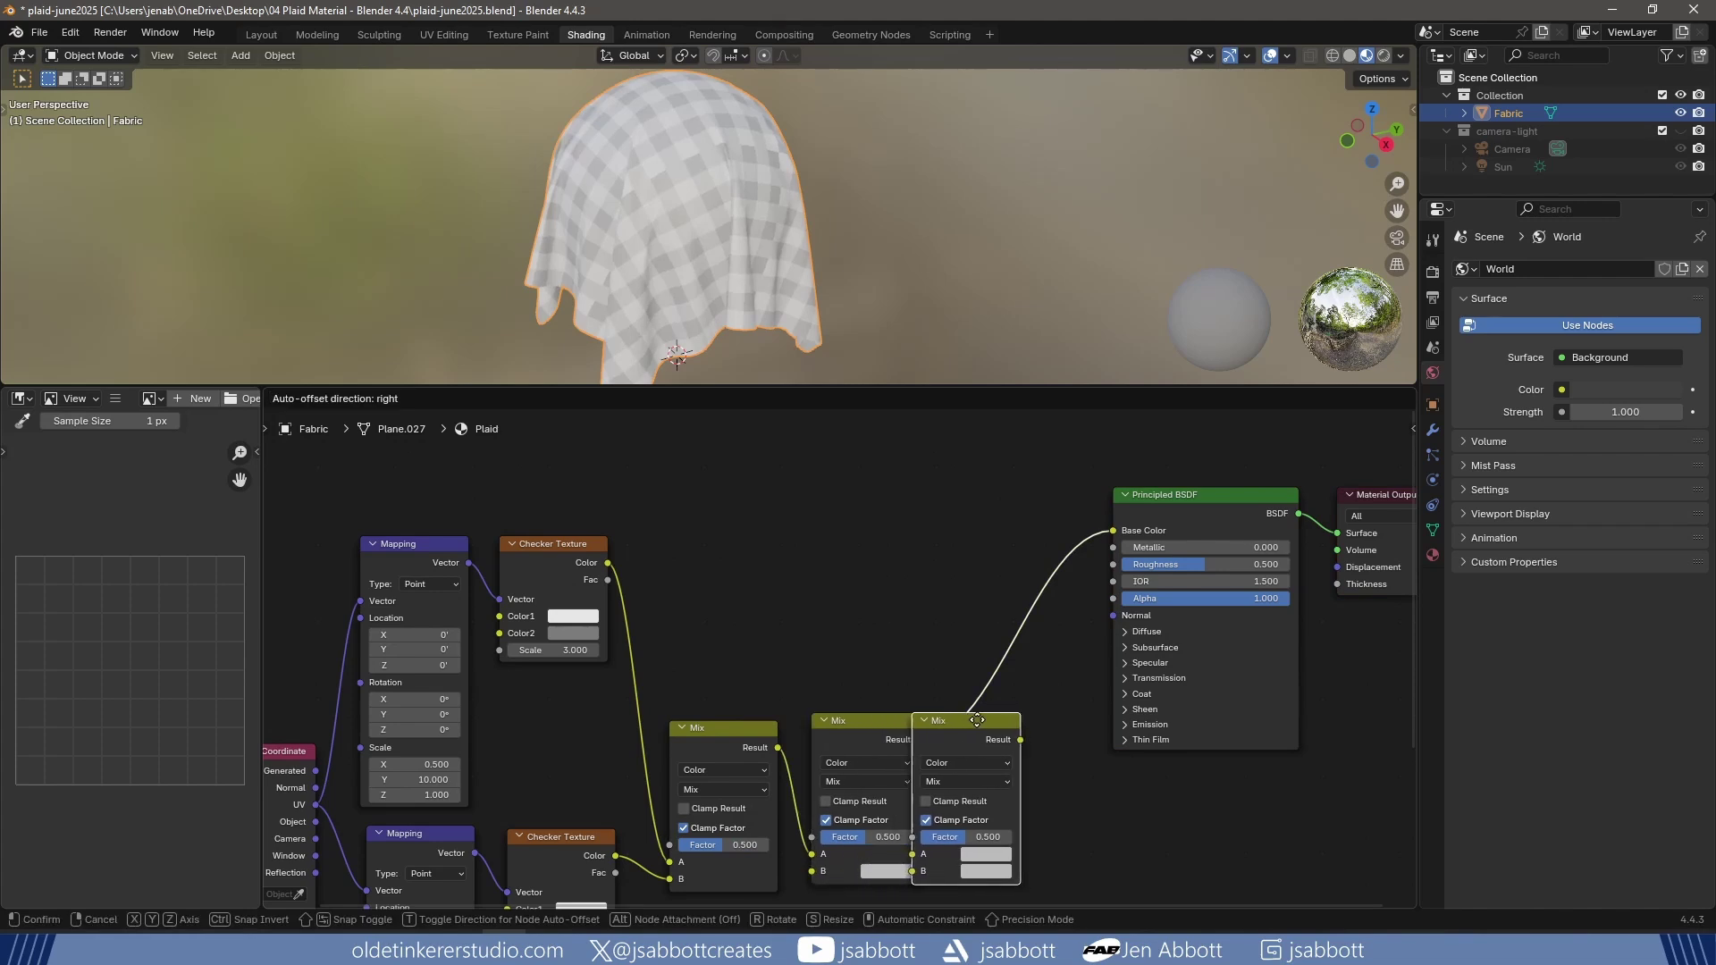
left_click(1016, 719)
Set the second Mix node's blending mode to Multiply and its B color to white.
middle_click_drag(858, 772, 791, 625)
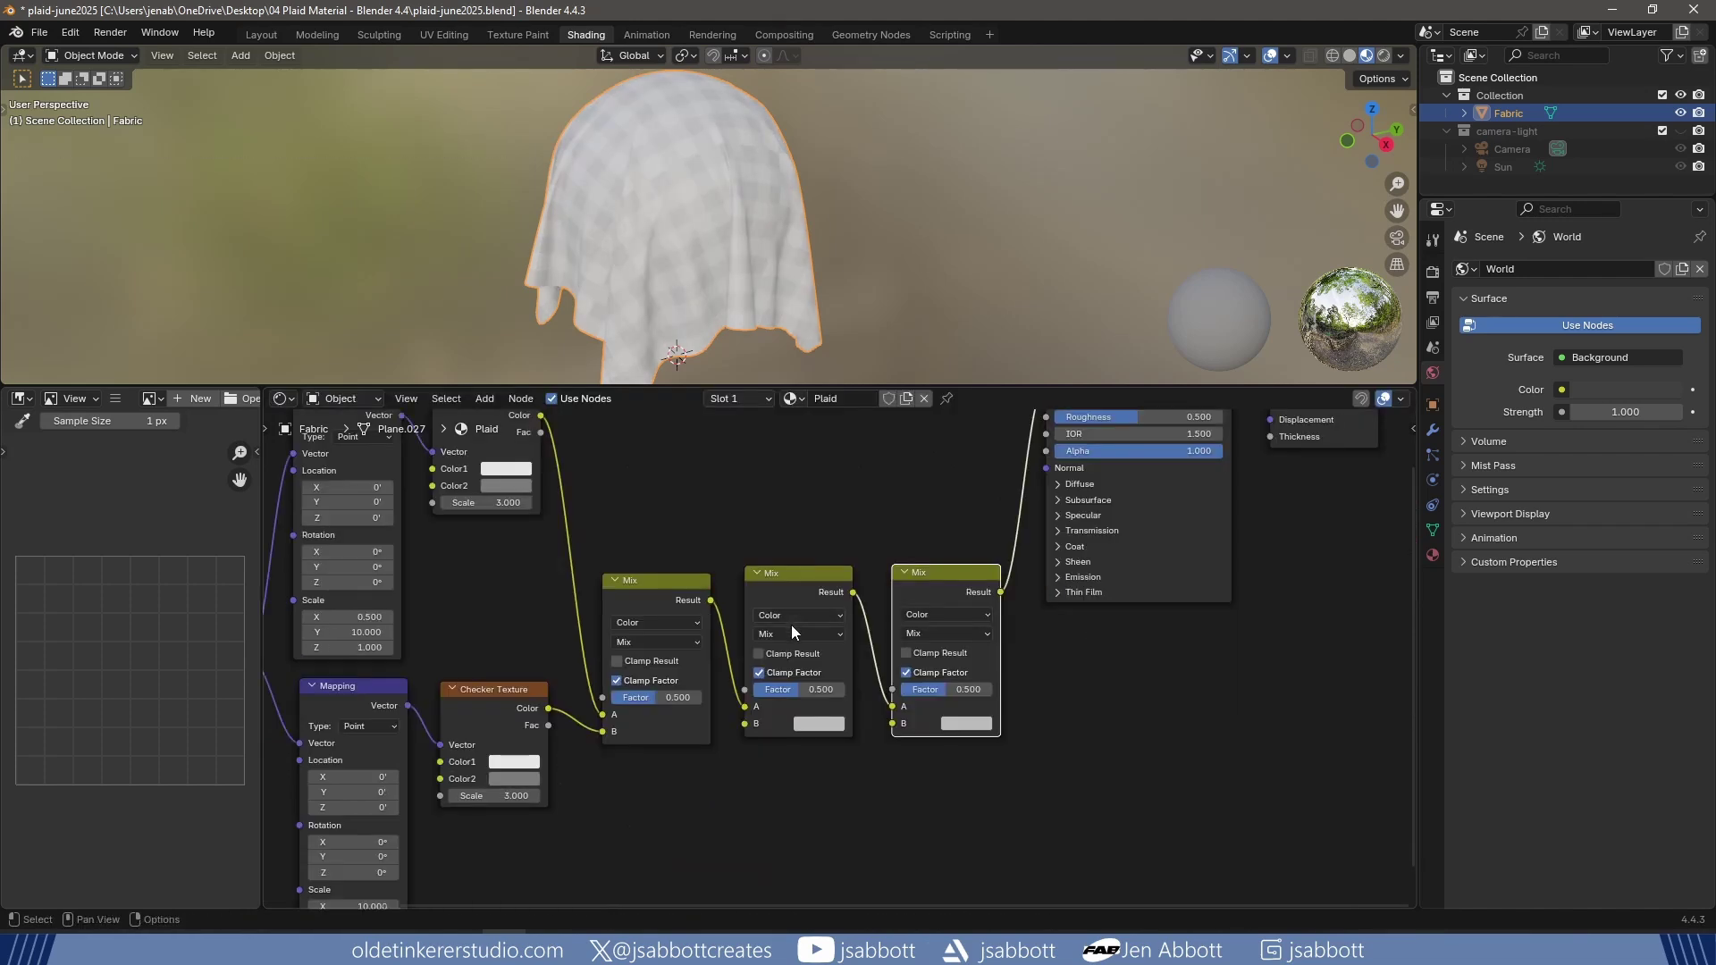
left_click(791, 632)
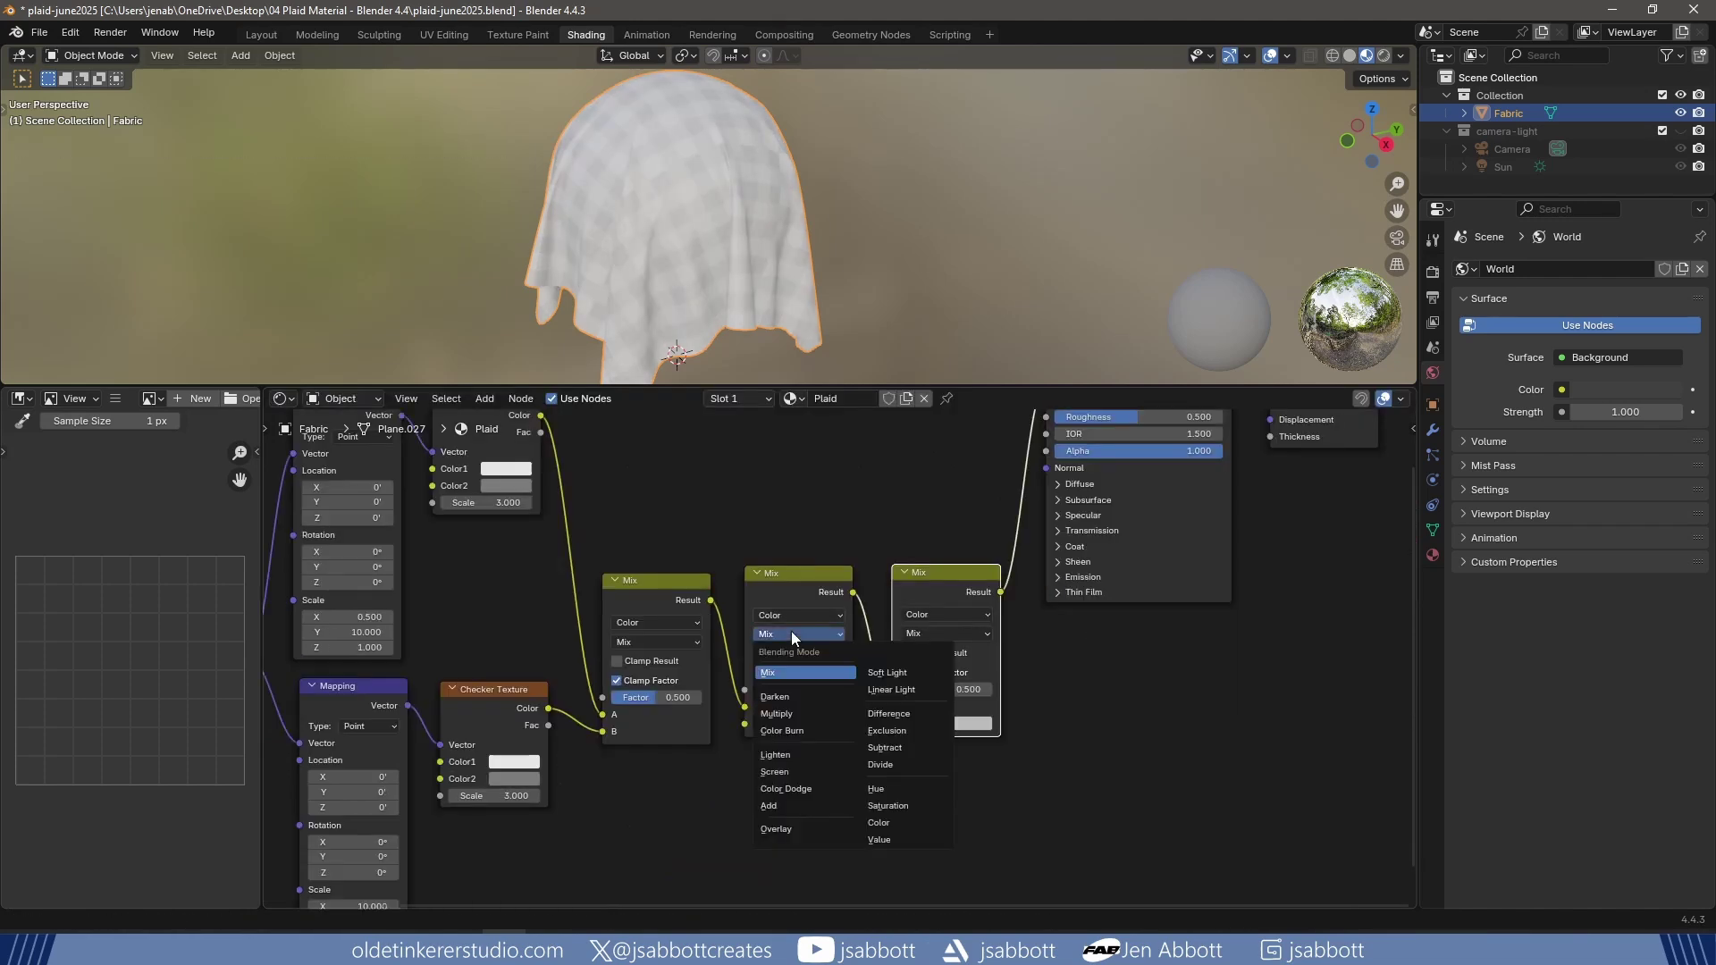
left_click(785, 714)
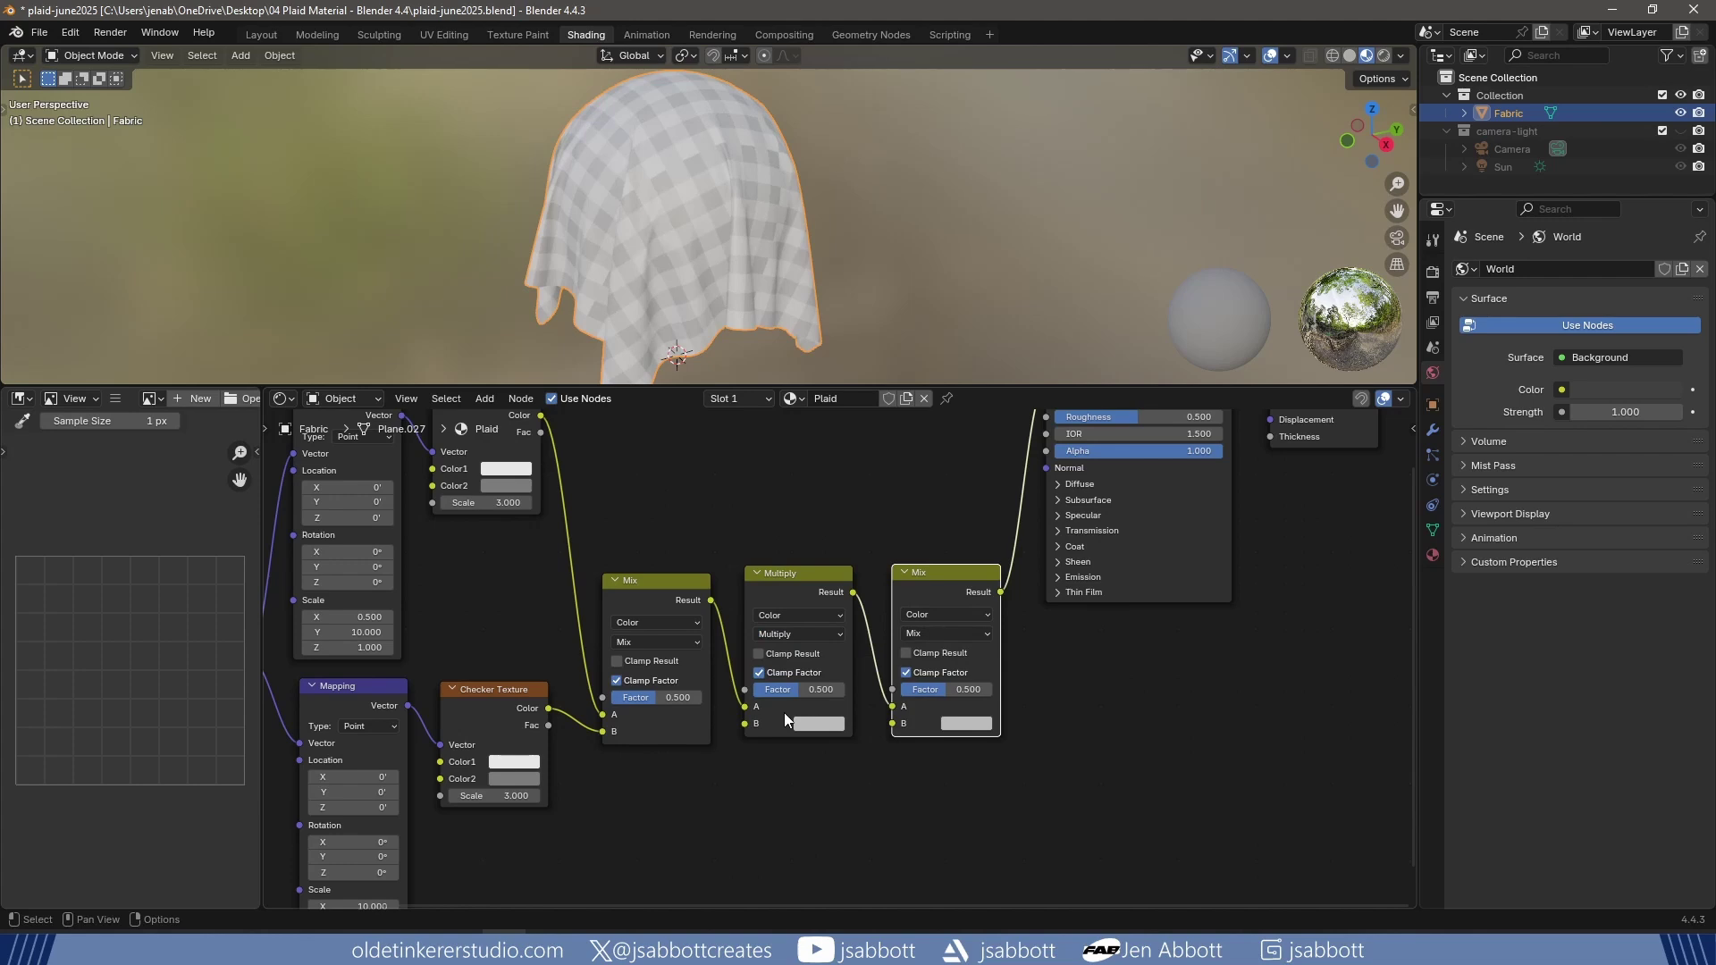
left_click(814, 726)
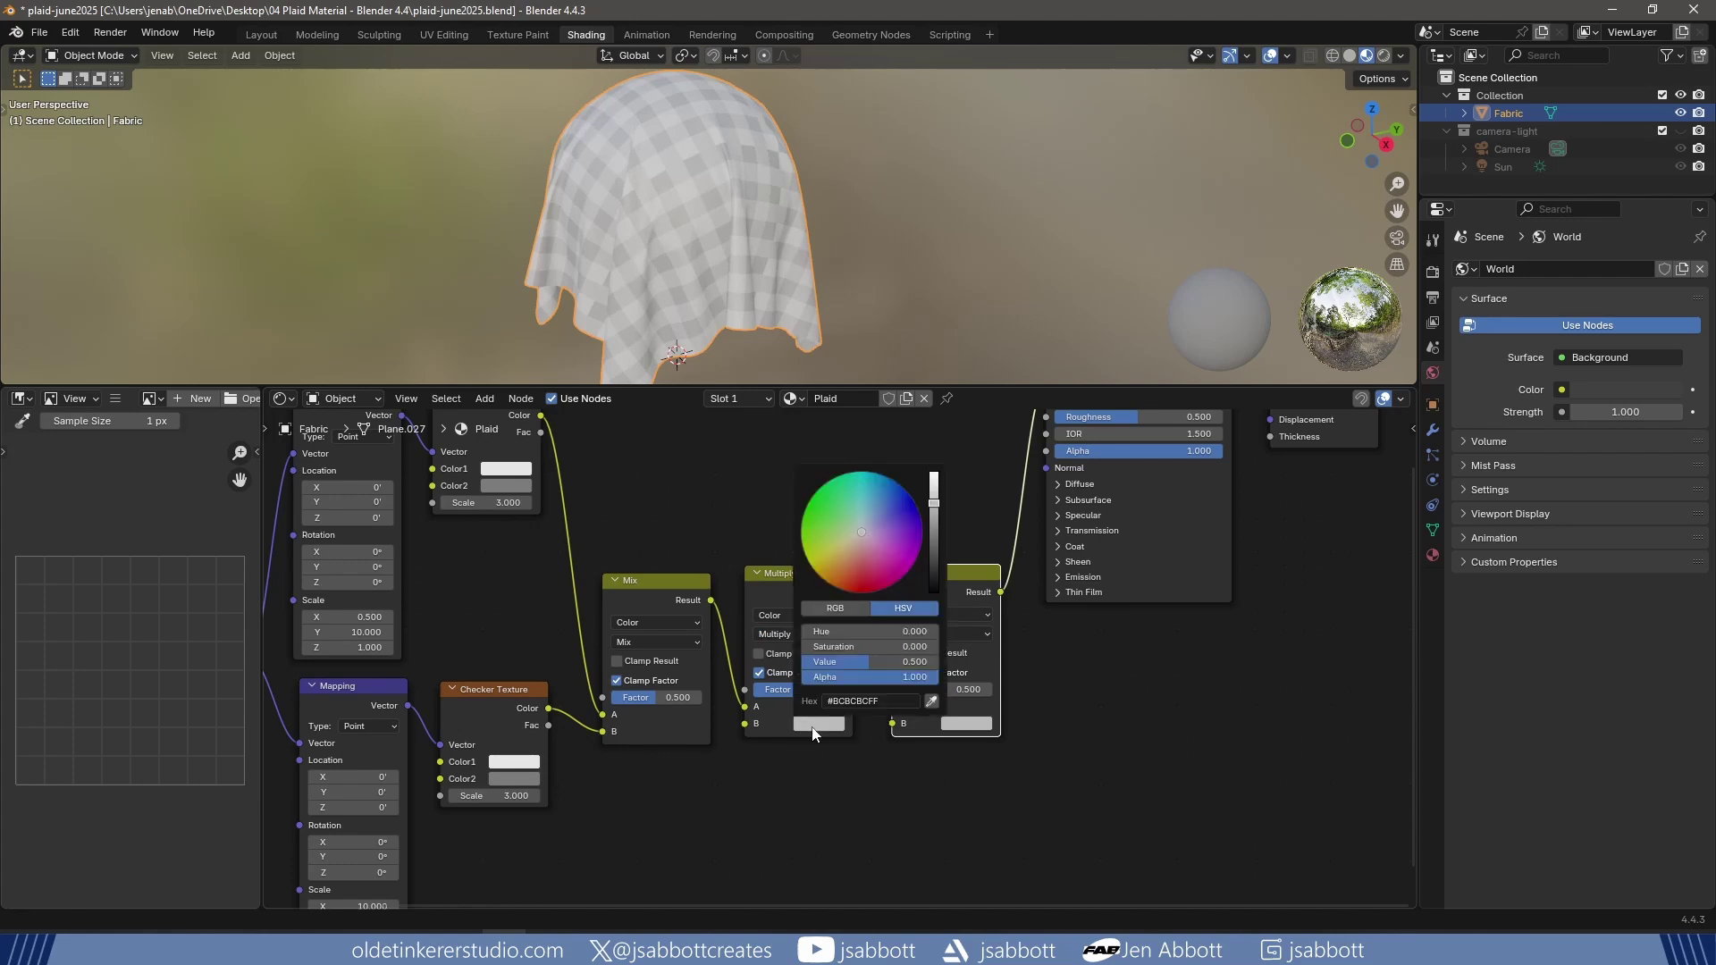
left_click_drag(933, 503, 933, 471)
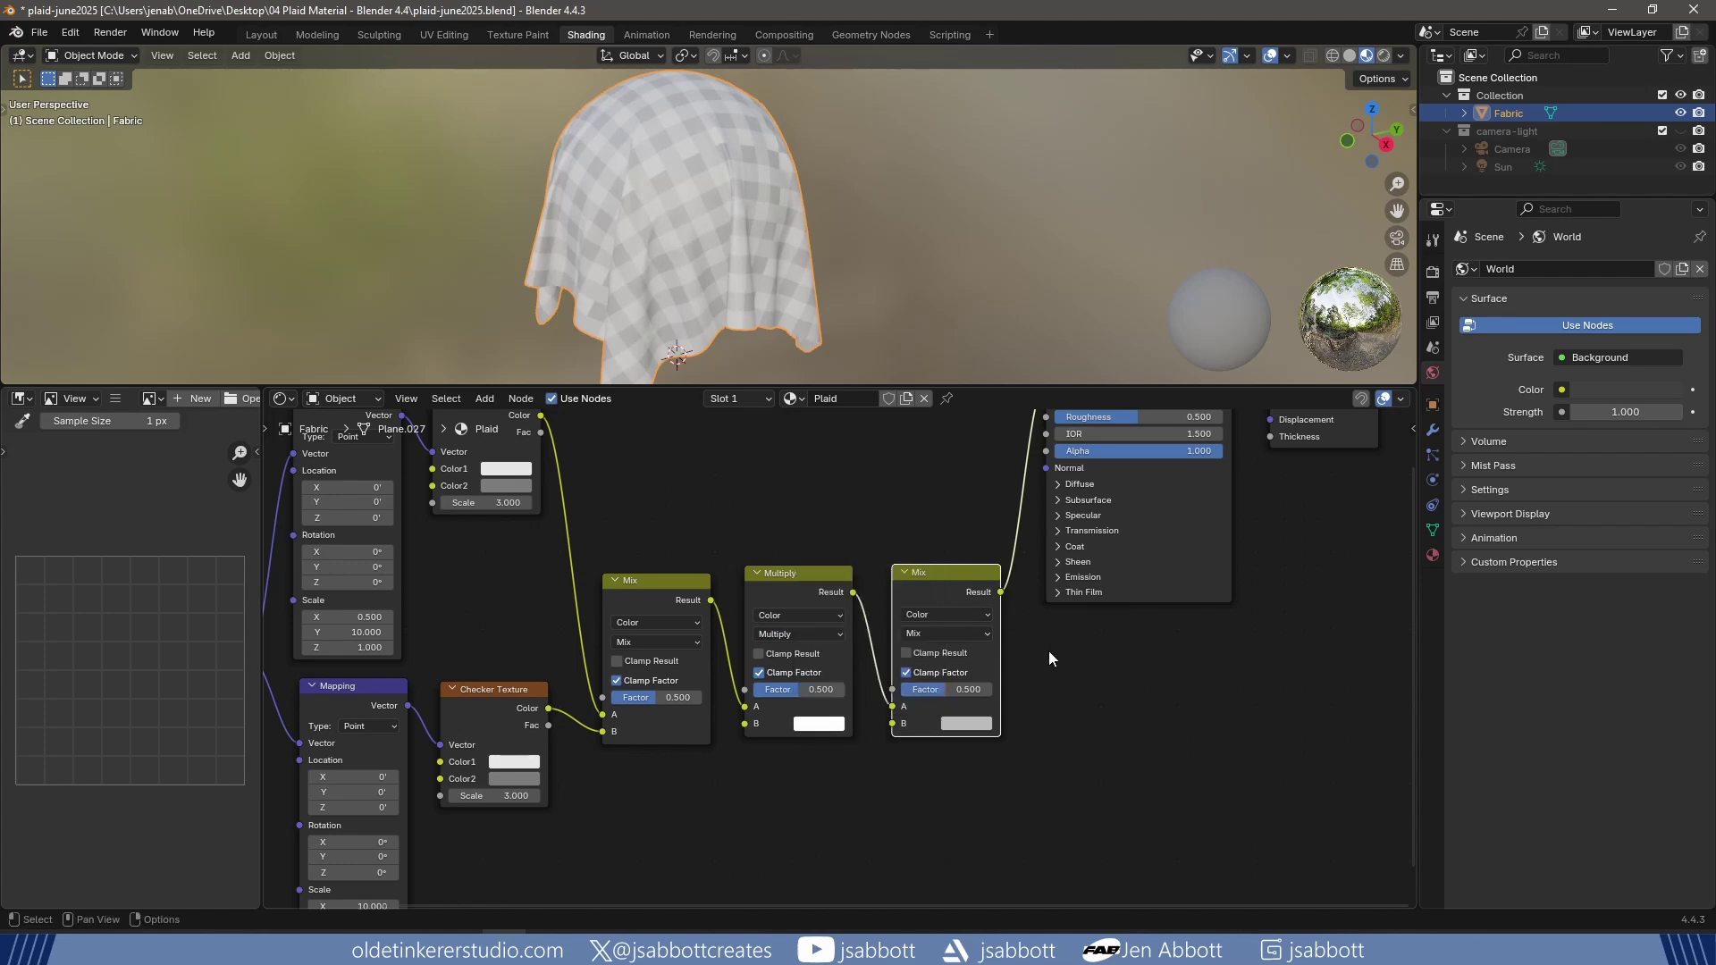
Set the last Mix node's blending mode to Multiply and its factor to 1.000.
left_click(942, 633)
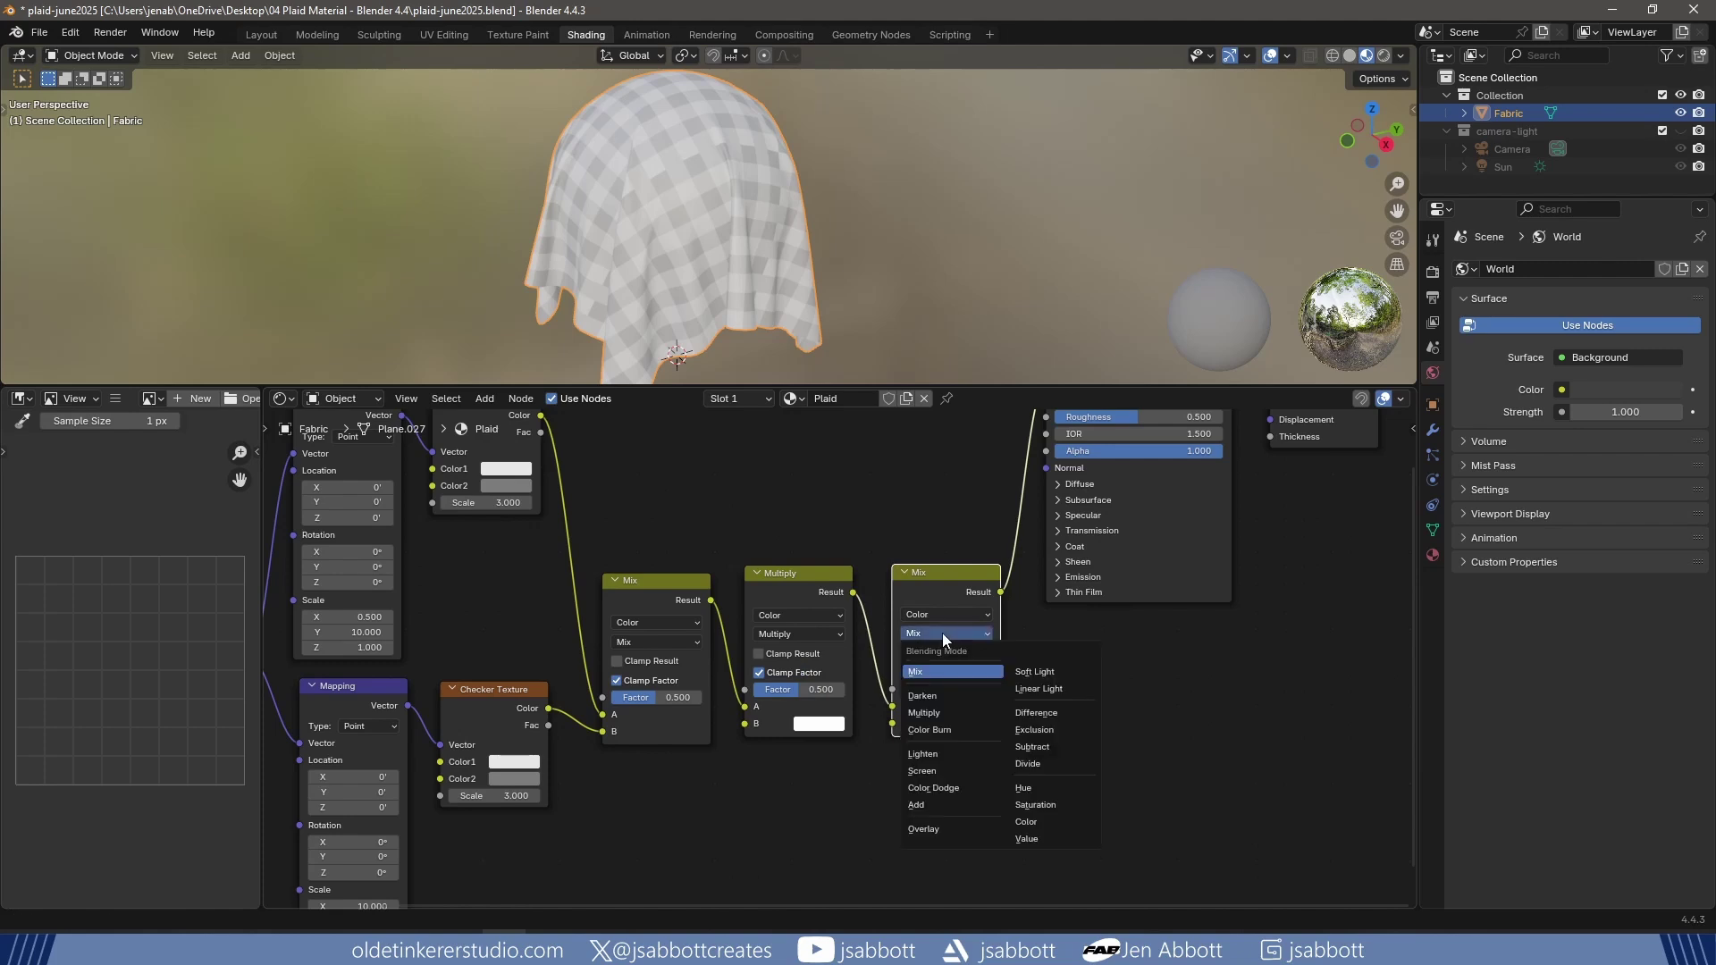
left_click(935, 710)
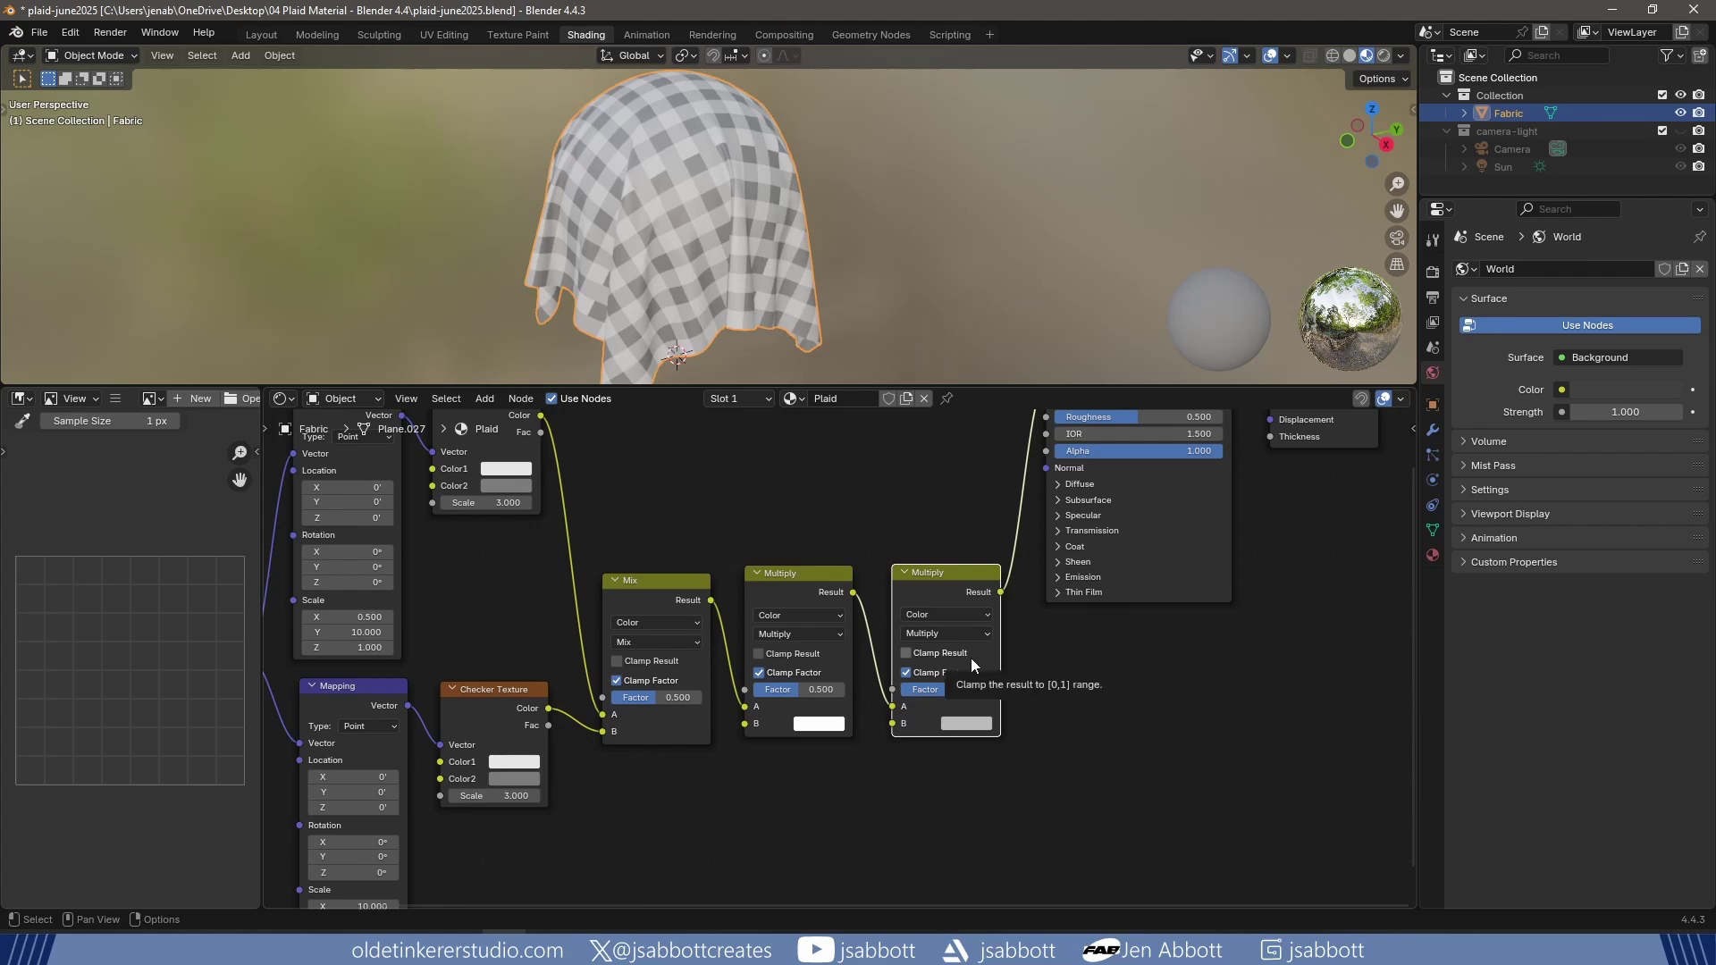
left_click_drag(951, 692, 996, 690)
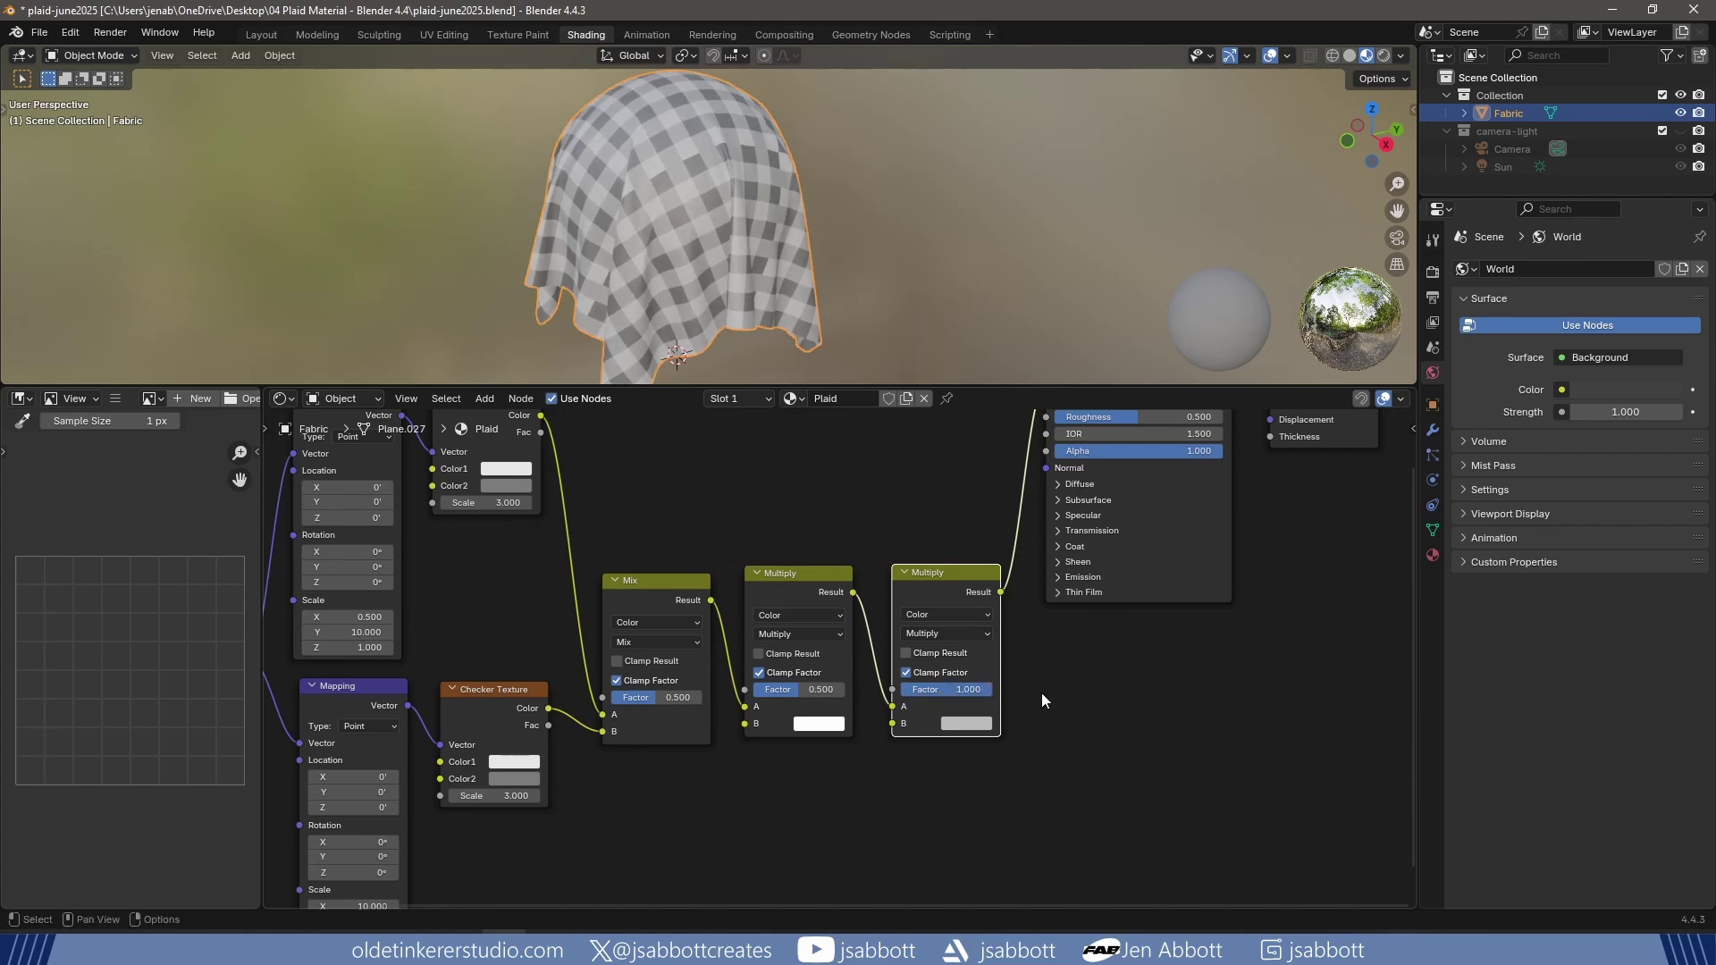
Set the B color of the last Multiply node to teal, hex 3d7975.
left_click(970, 726)
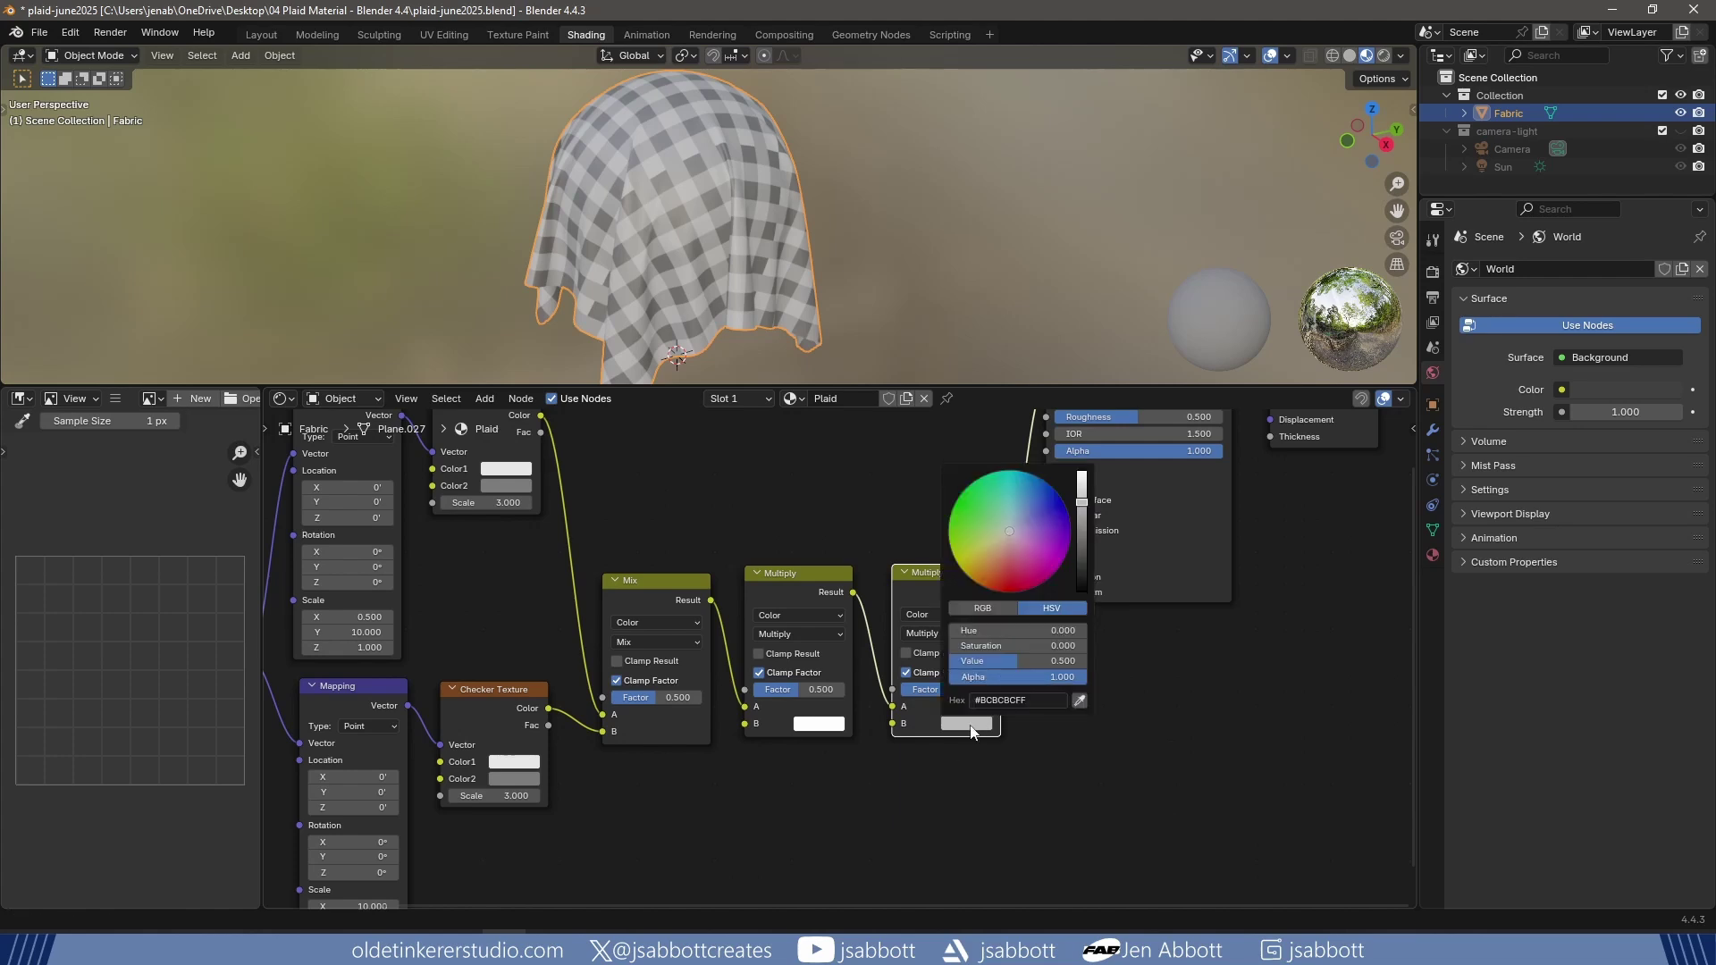
left_click(1029, 700)
type("3d797")
type("5")
key("Return")
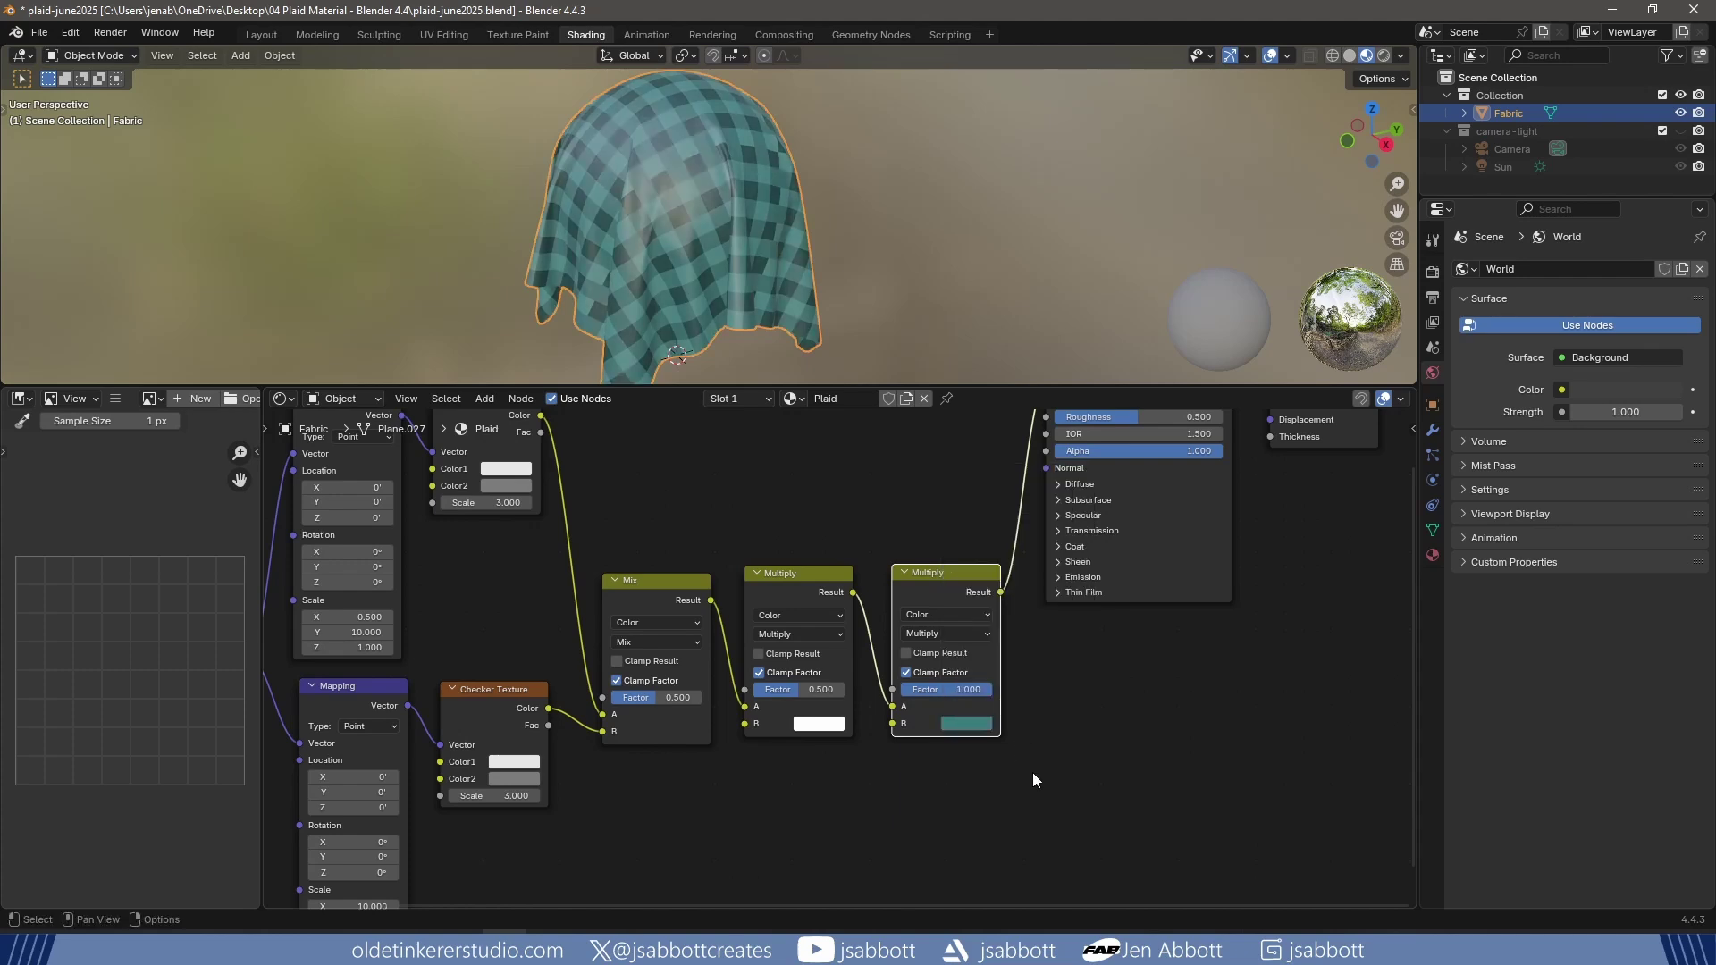
Set the Principled BSDF's specular IOR Level to 0.1 and its Roughness to 0.9.
middle_click_drag(1033, 774, 765, 894)
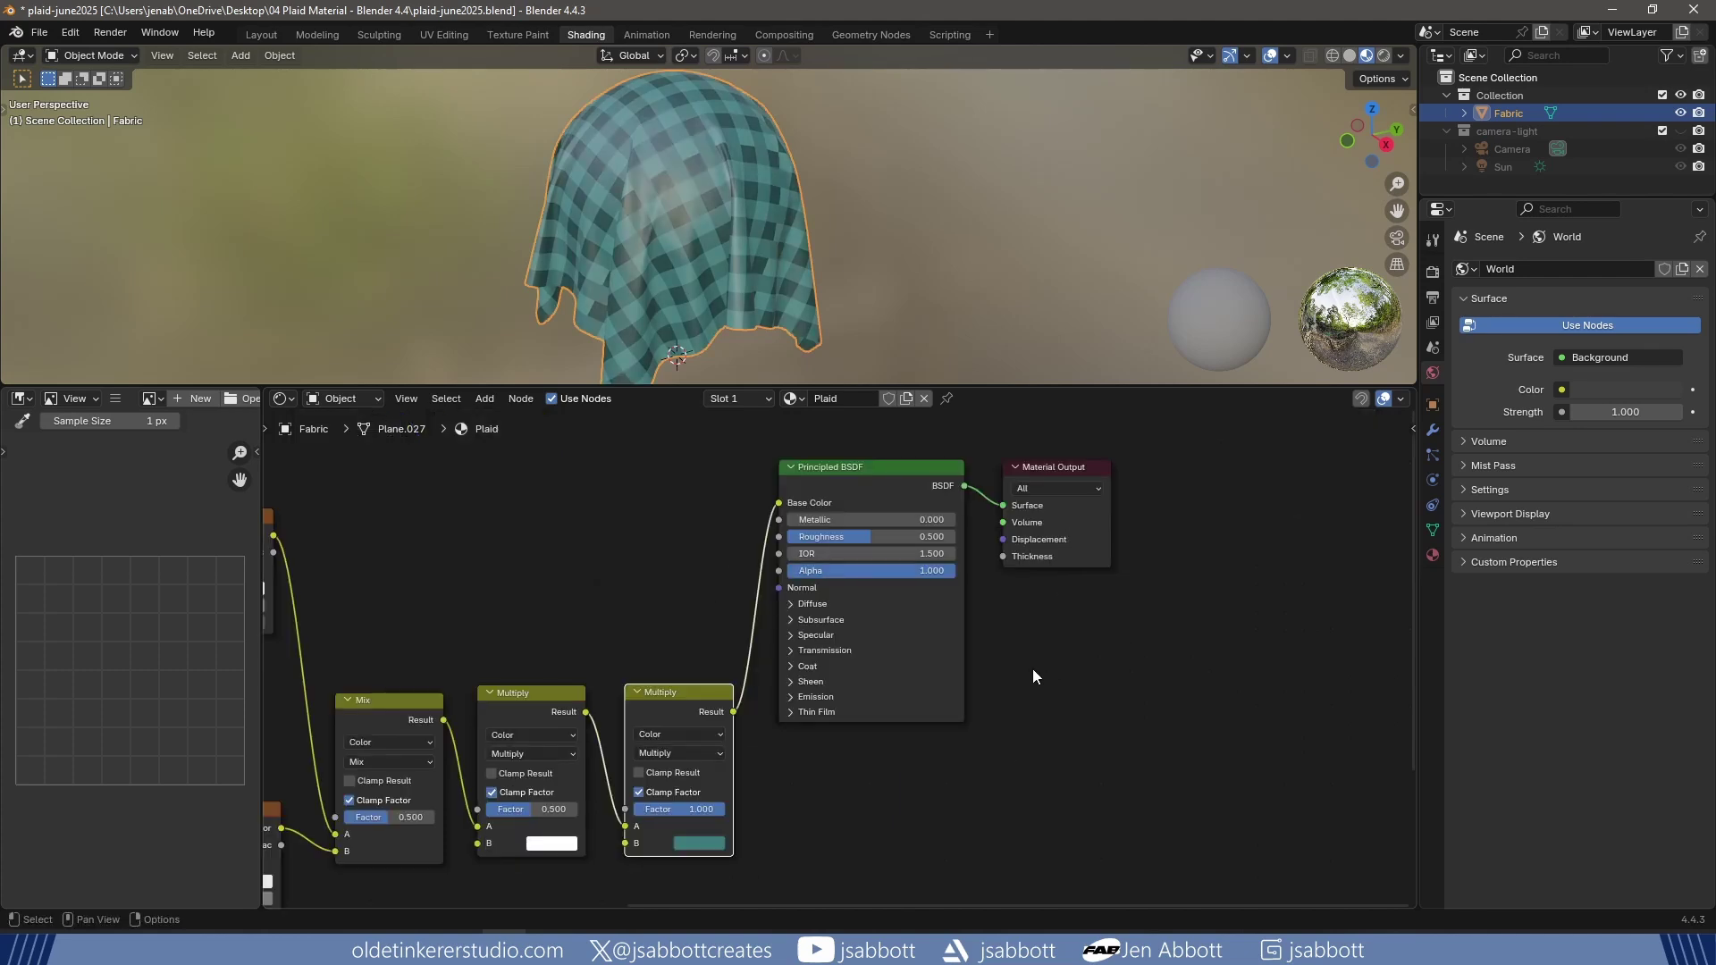
left_click(791, 636)
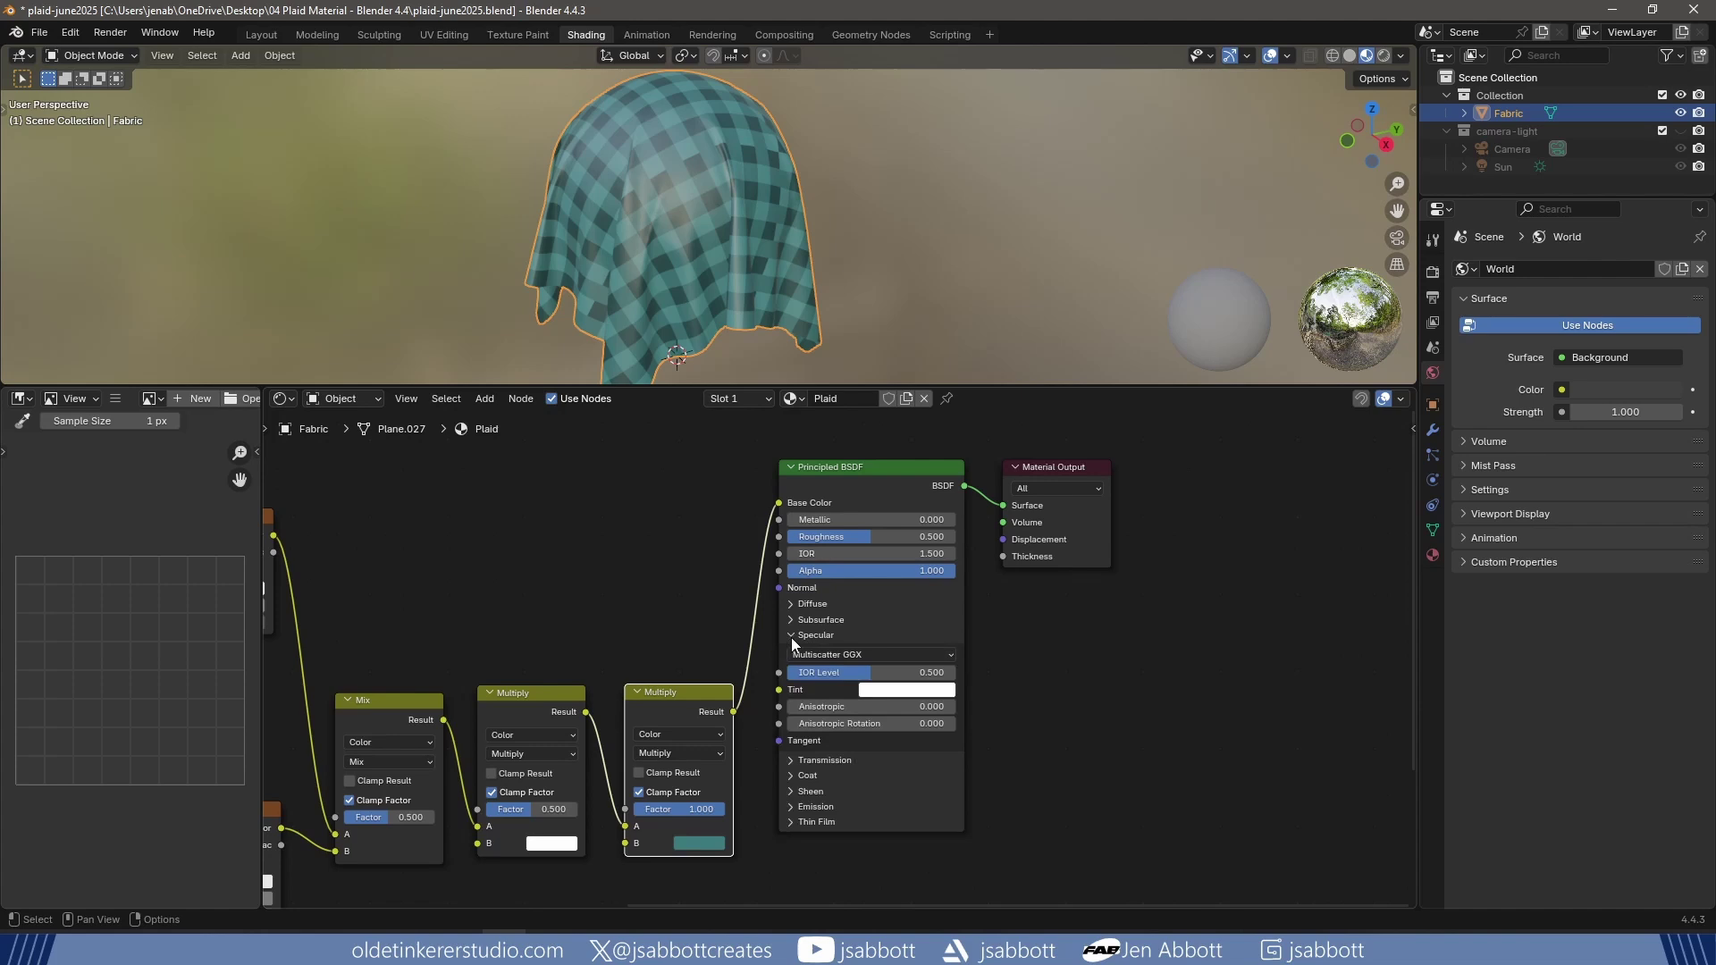
left_click(885, 670)
type(".1")
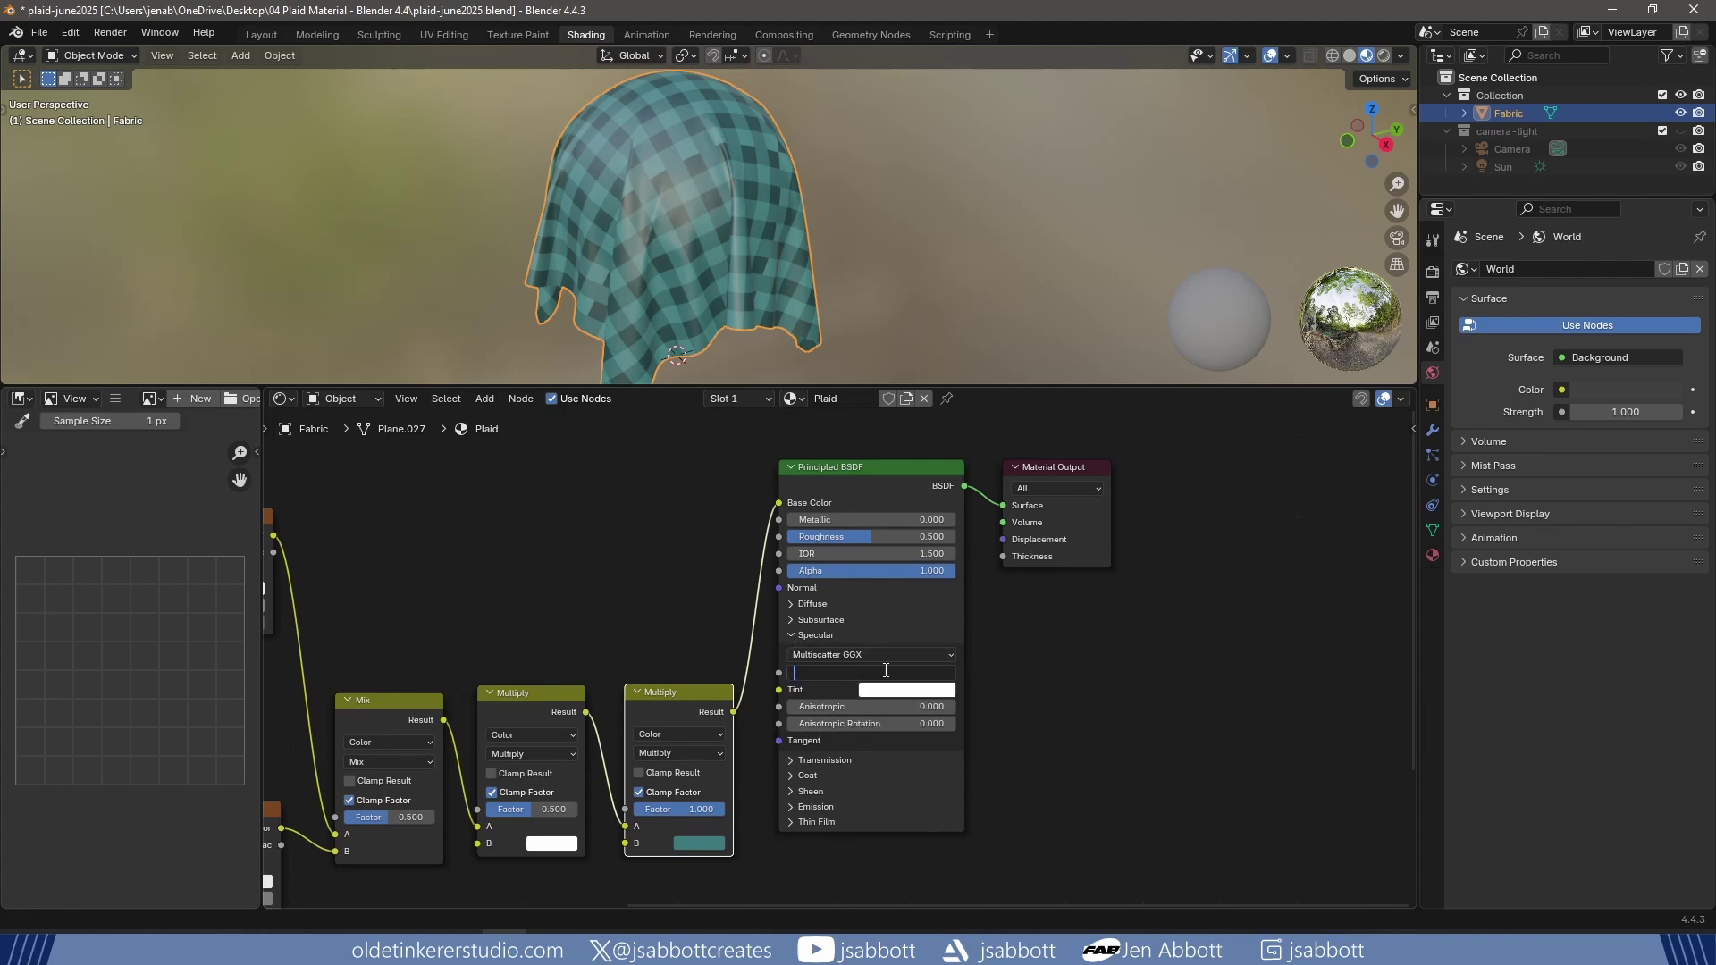
key("Return")
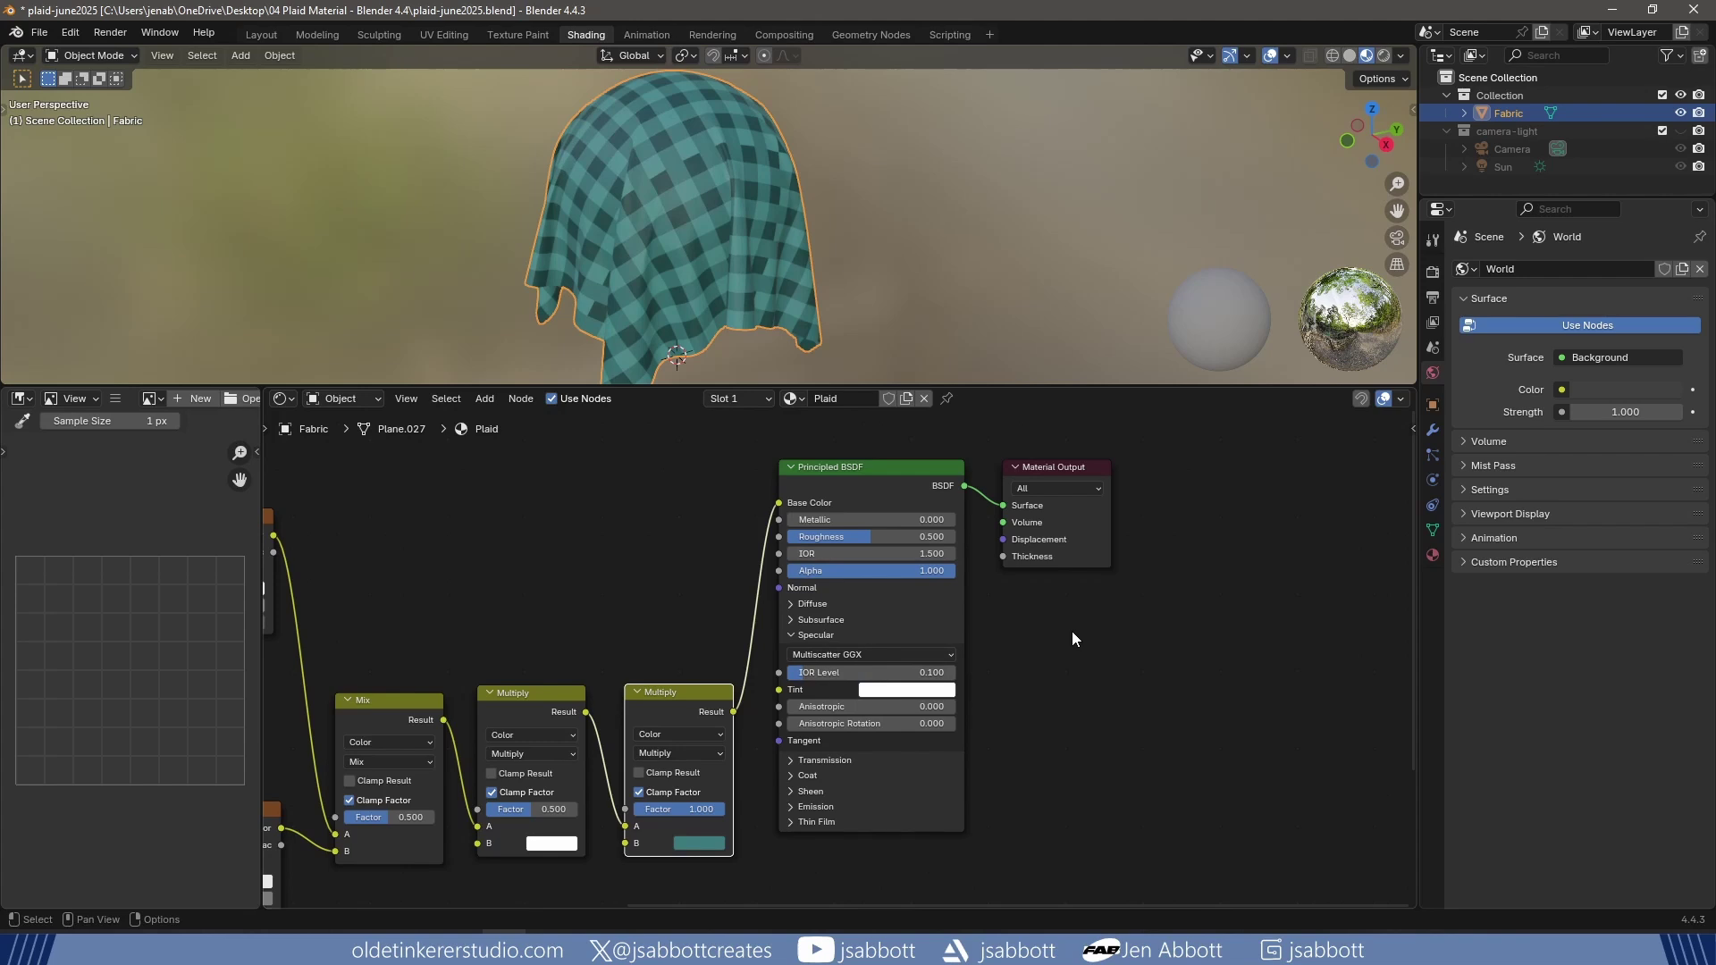
left_click(905, 537)
type(".9")
key("Return")
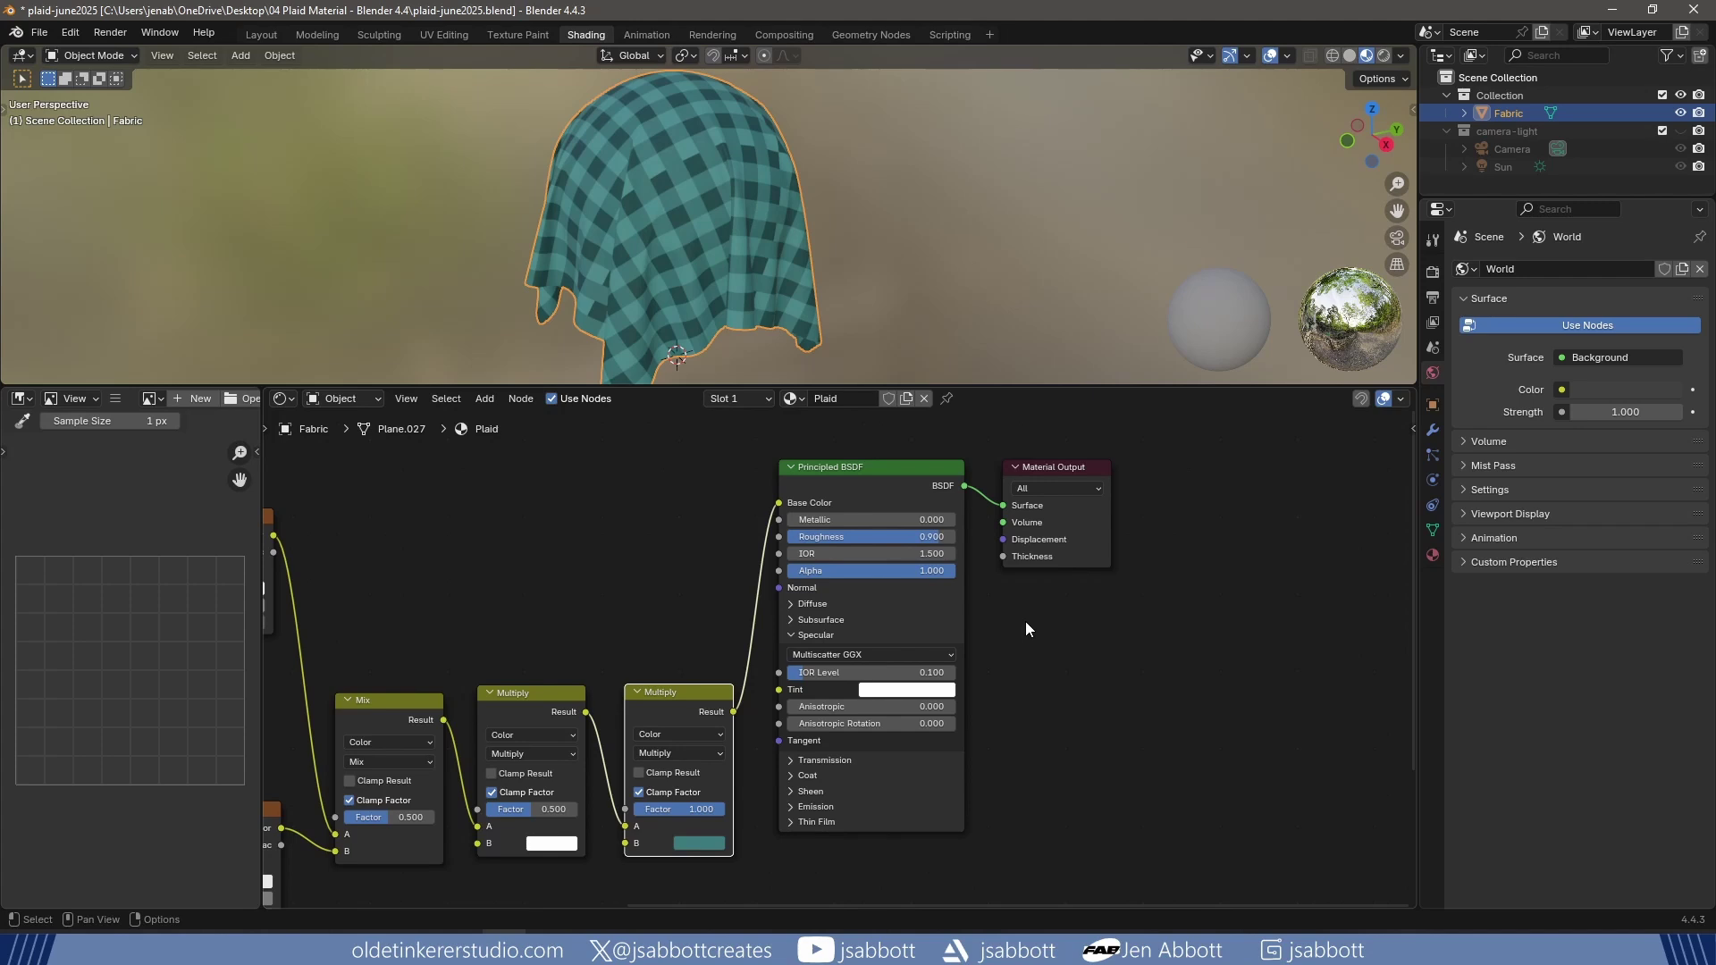
Duplicate both Mapping nodes together and place the copies below the existing node tree.
key("Home")
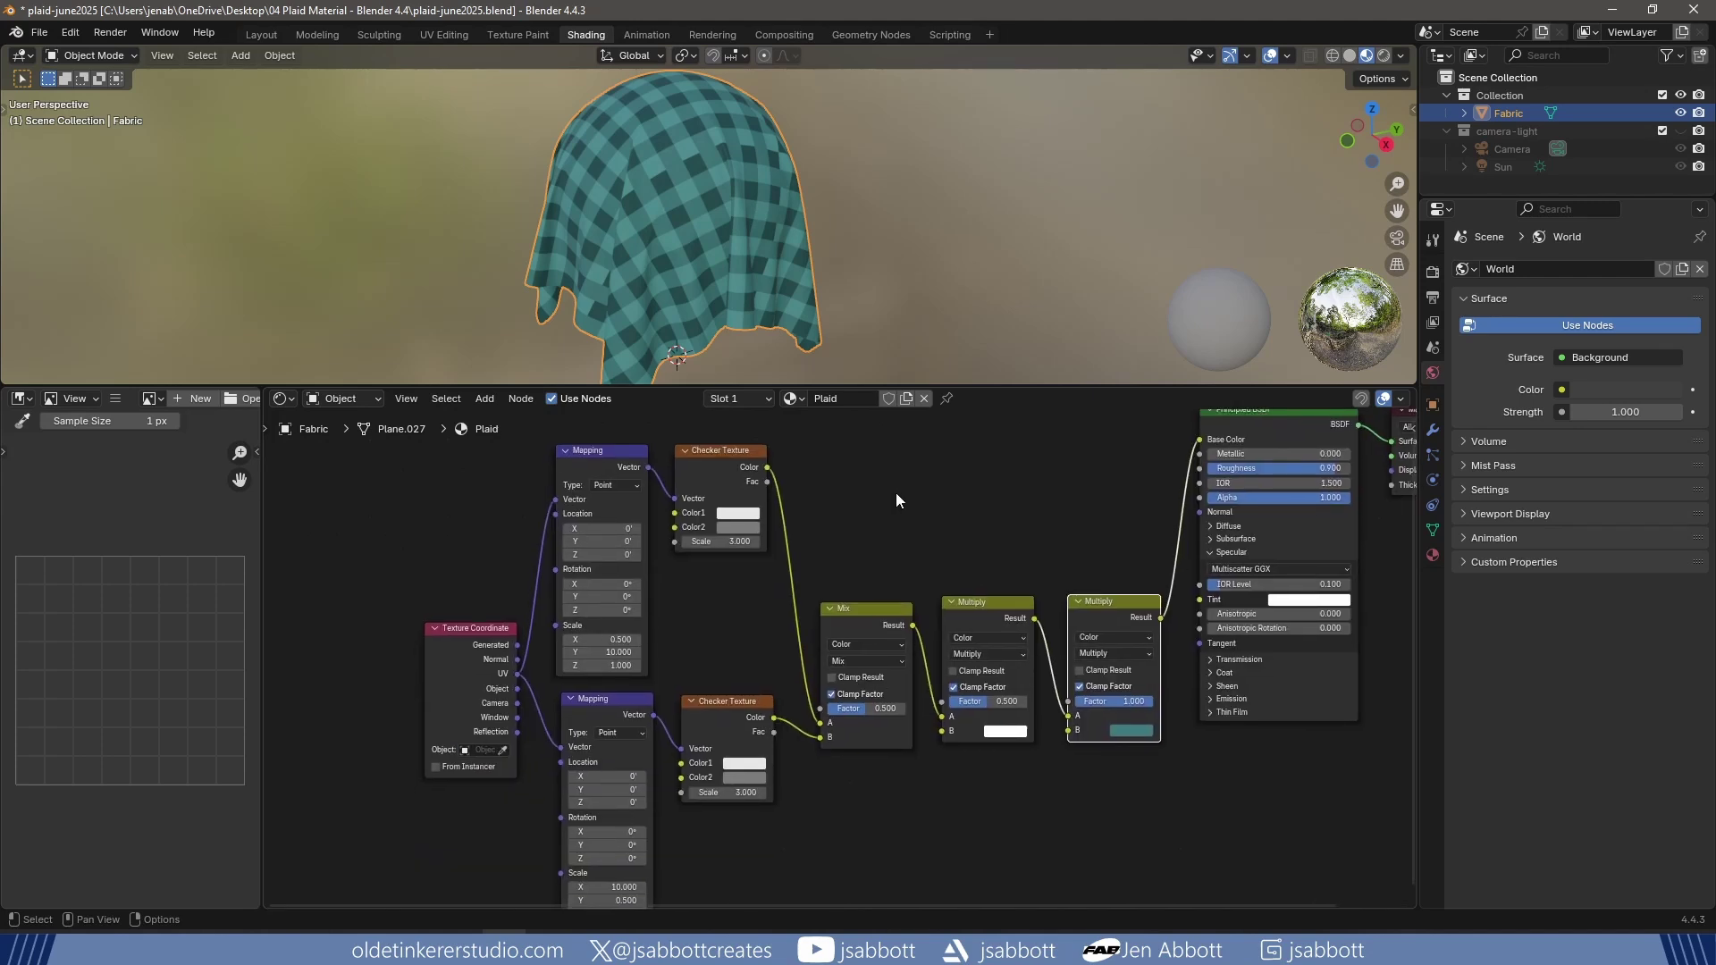
left_click(604, 450)
left_click(614, 699, "shift")
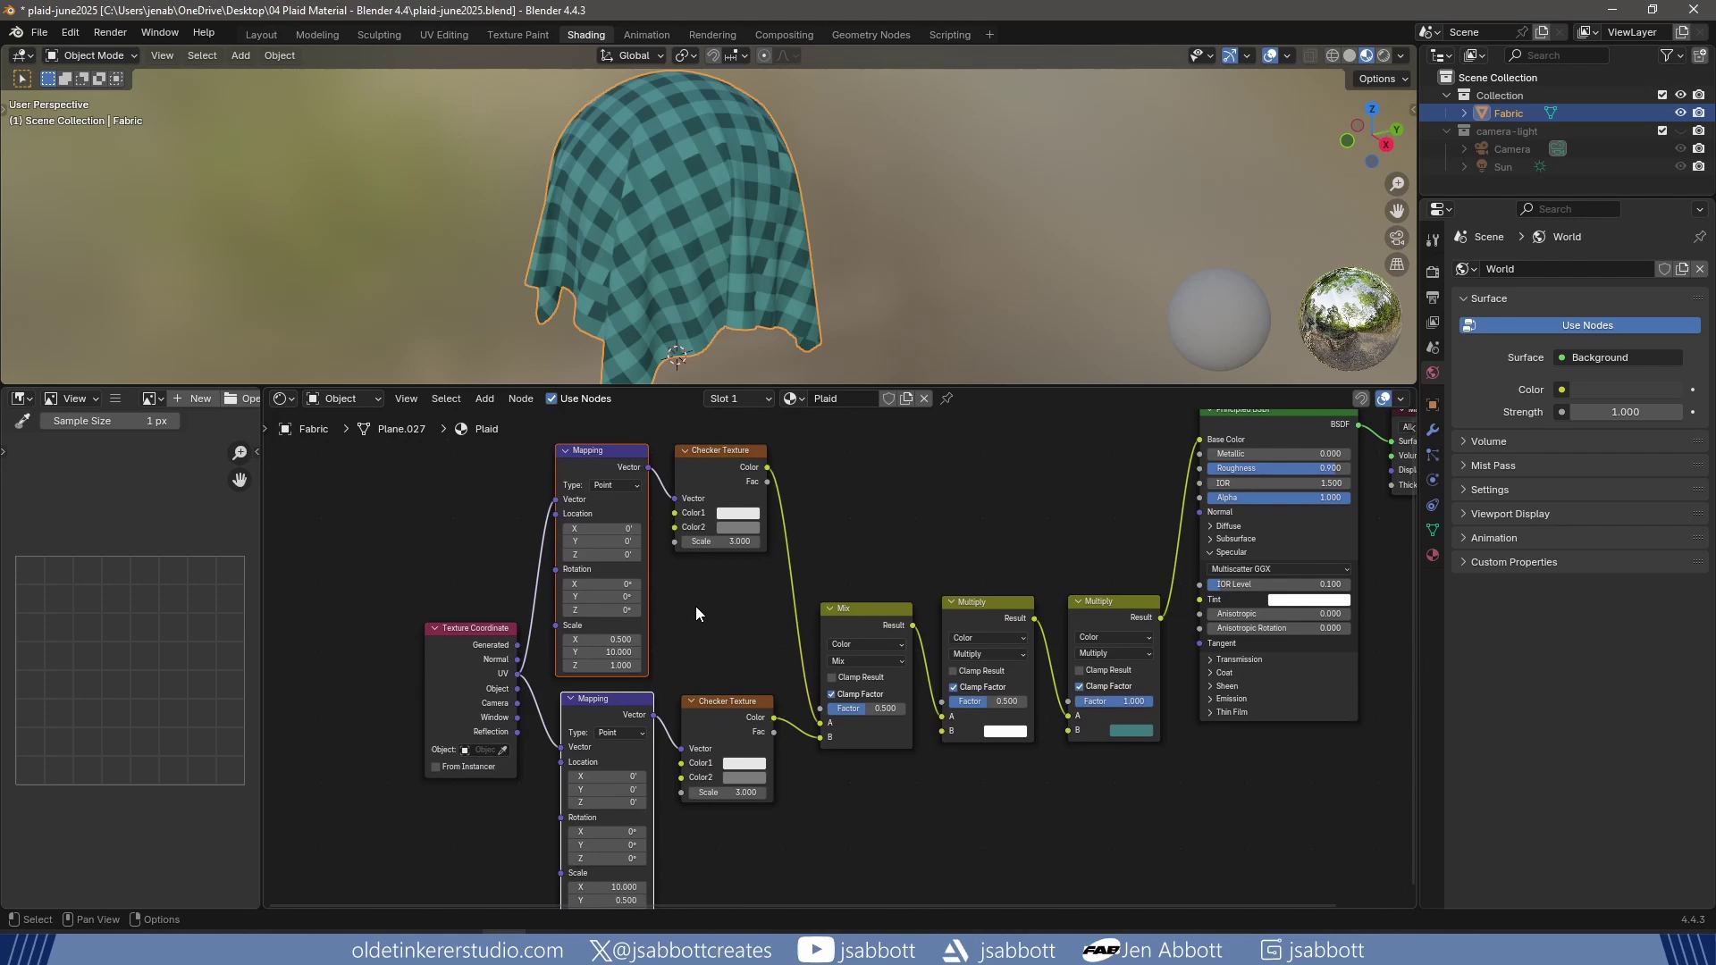
key("shift+d")
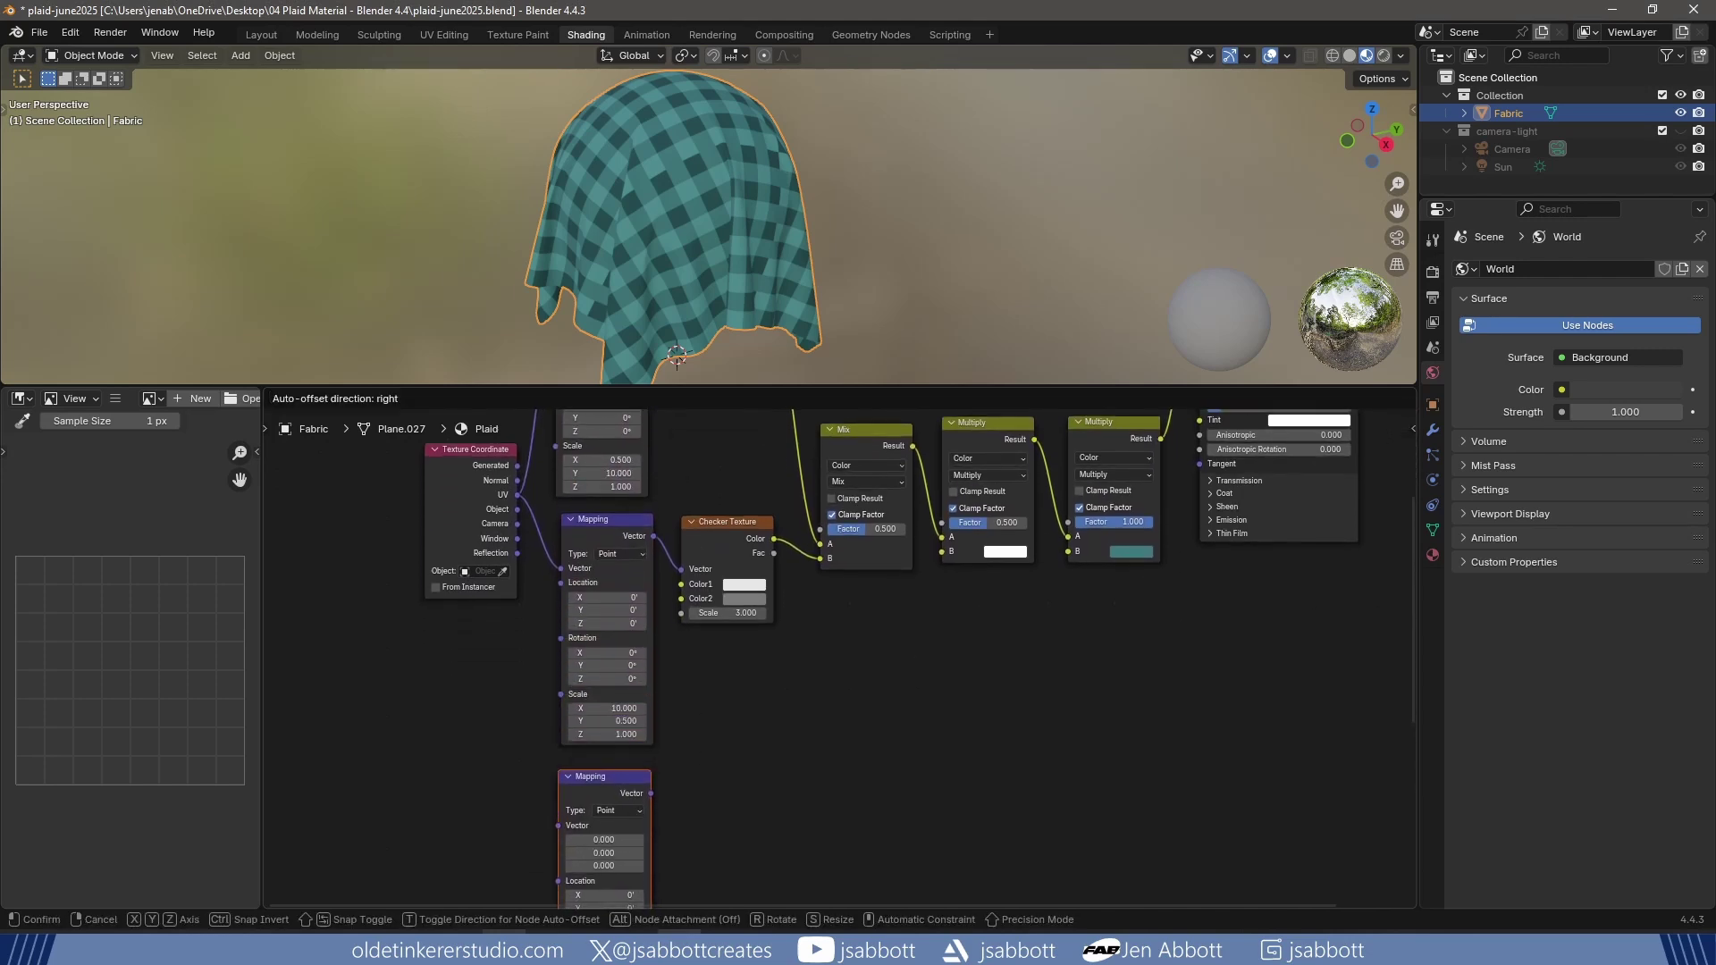
left_click(702, 750)
left_click(770, 690)
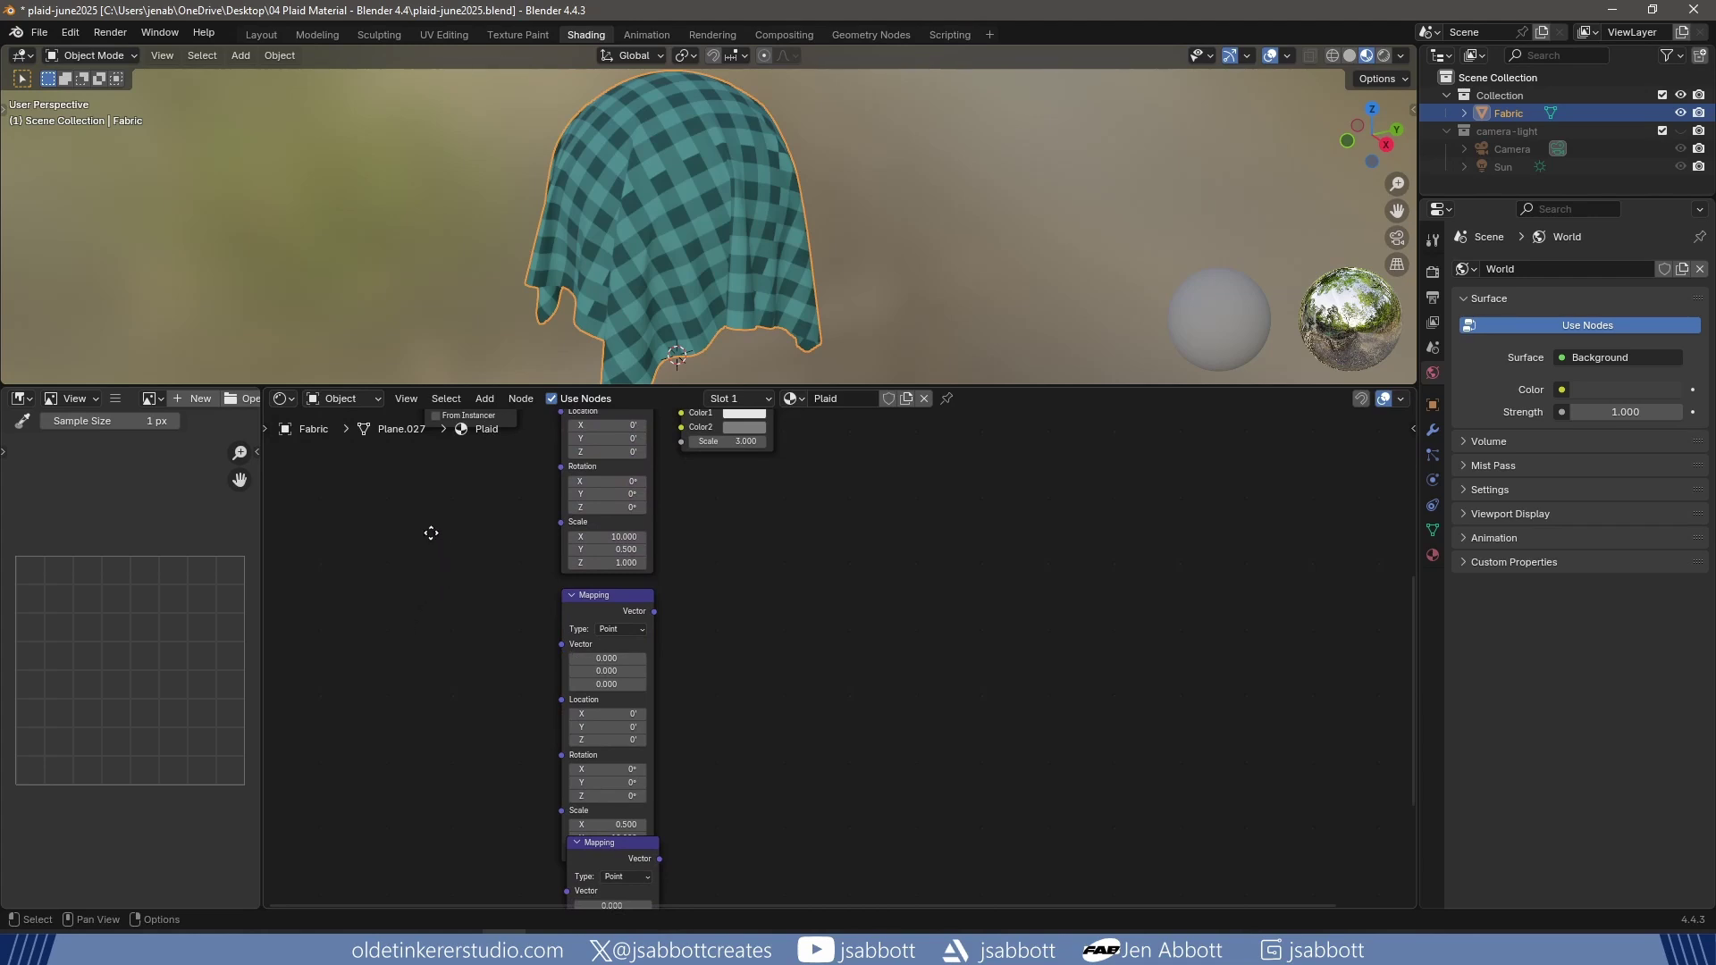
Move the Texture Coordinate node lower and connect its UV output to the Vector inputs of both copied Mapping nodes.
middle_click_drag(431, 532, 456, 681)
left_click(508, 428)
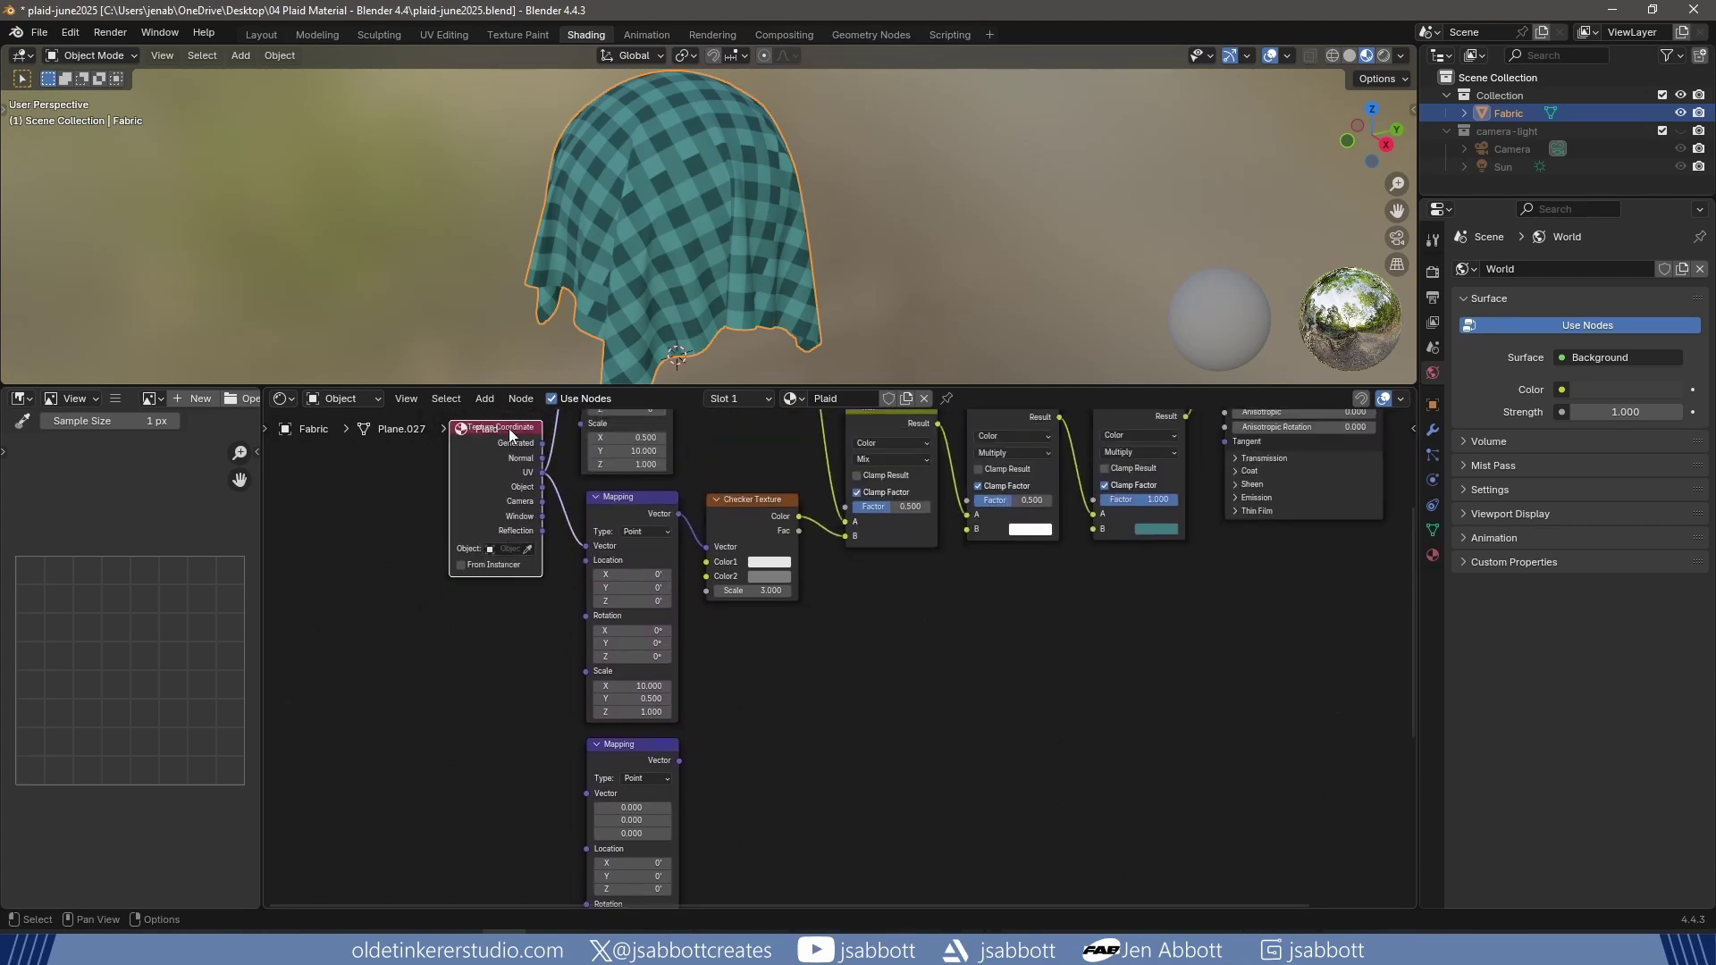
left_click_drag(508, 427, 552, 785)
left_click_drag(580, 794, 585, 794)
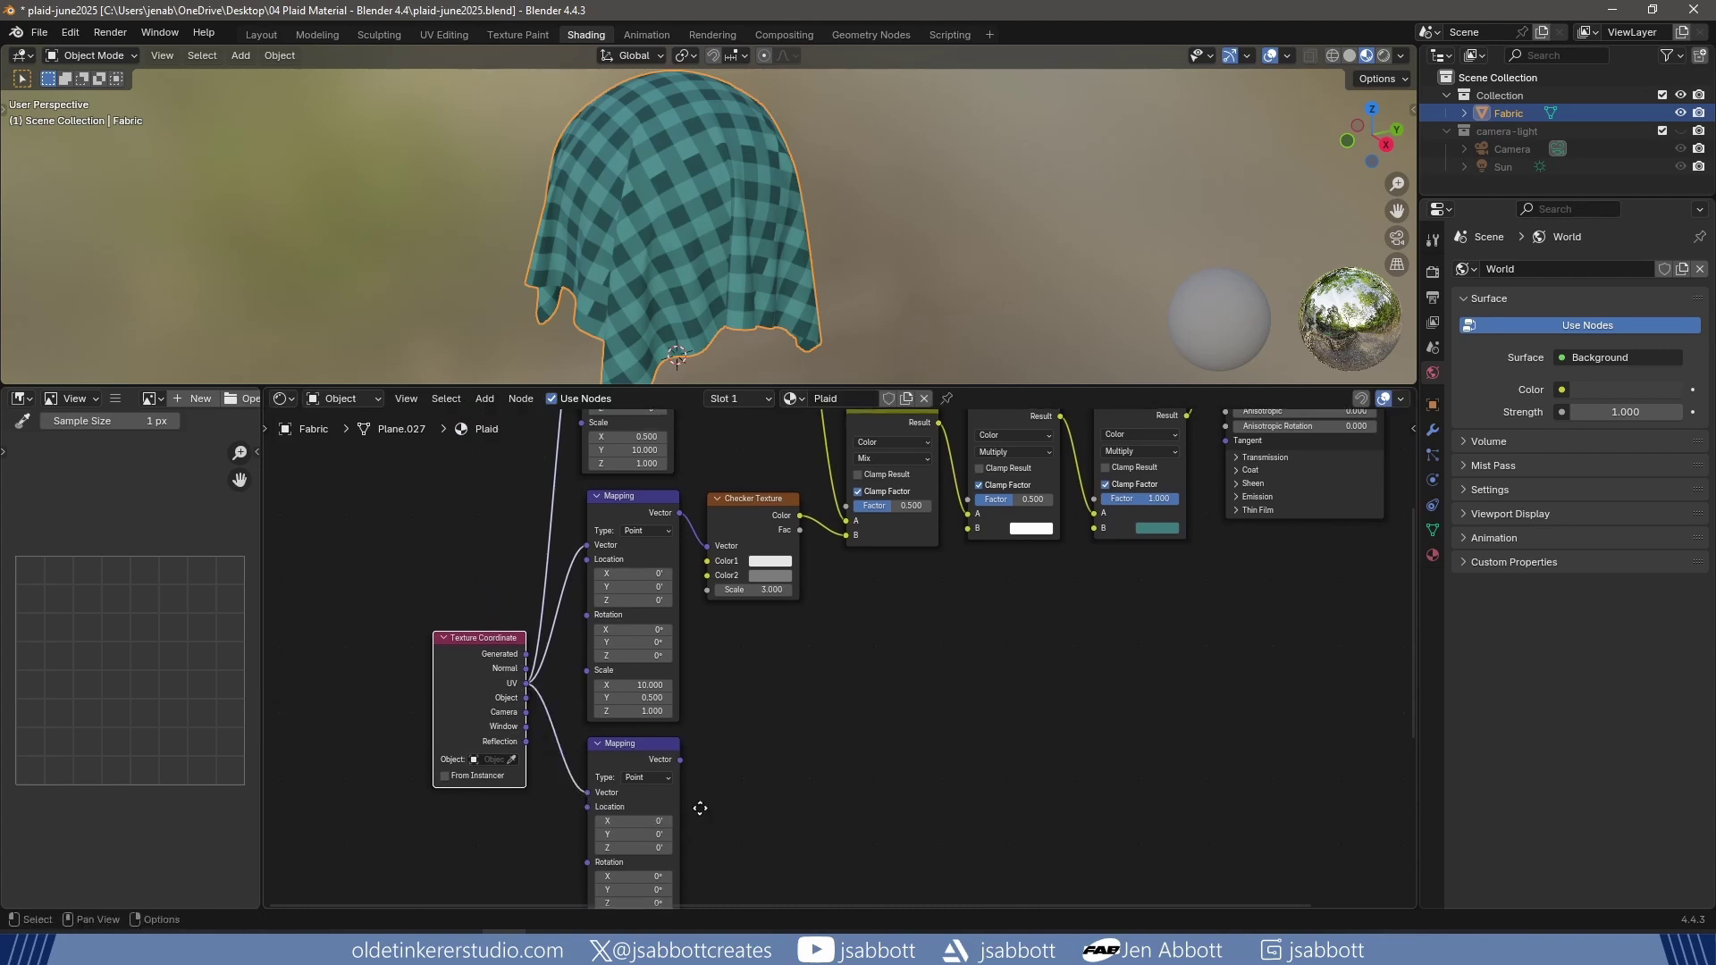
middle_click_drag(701, 808, 677, 614)
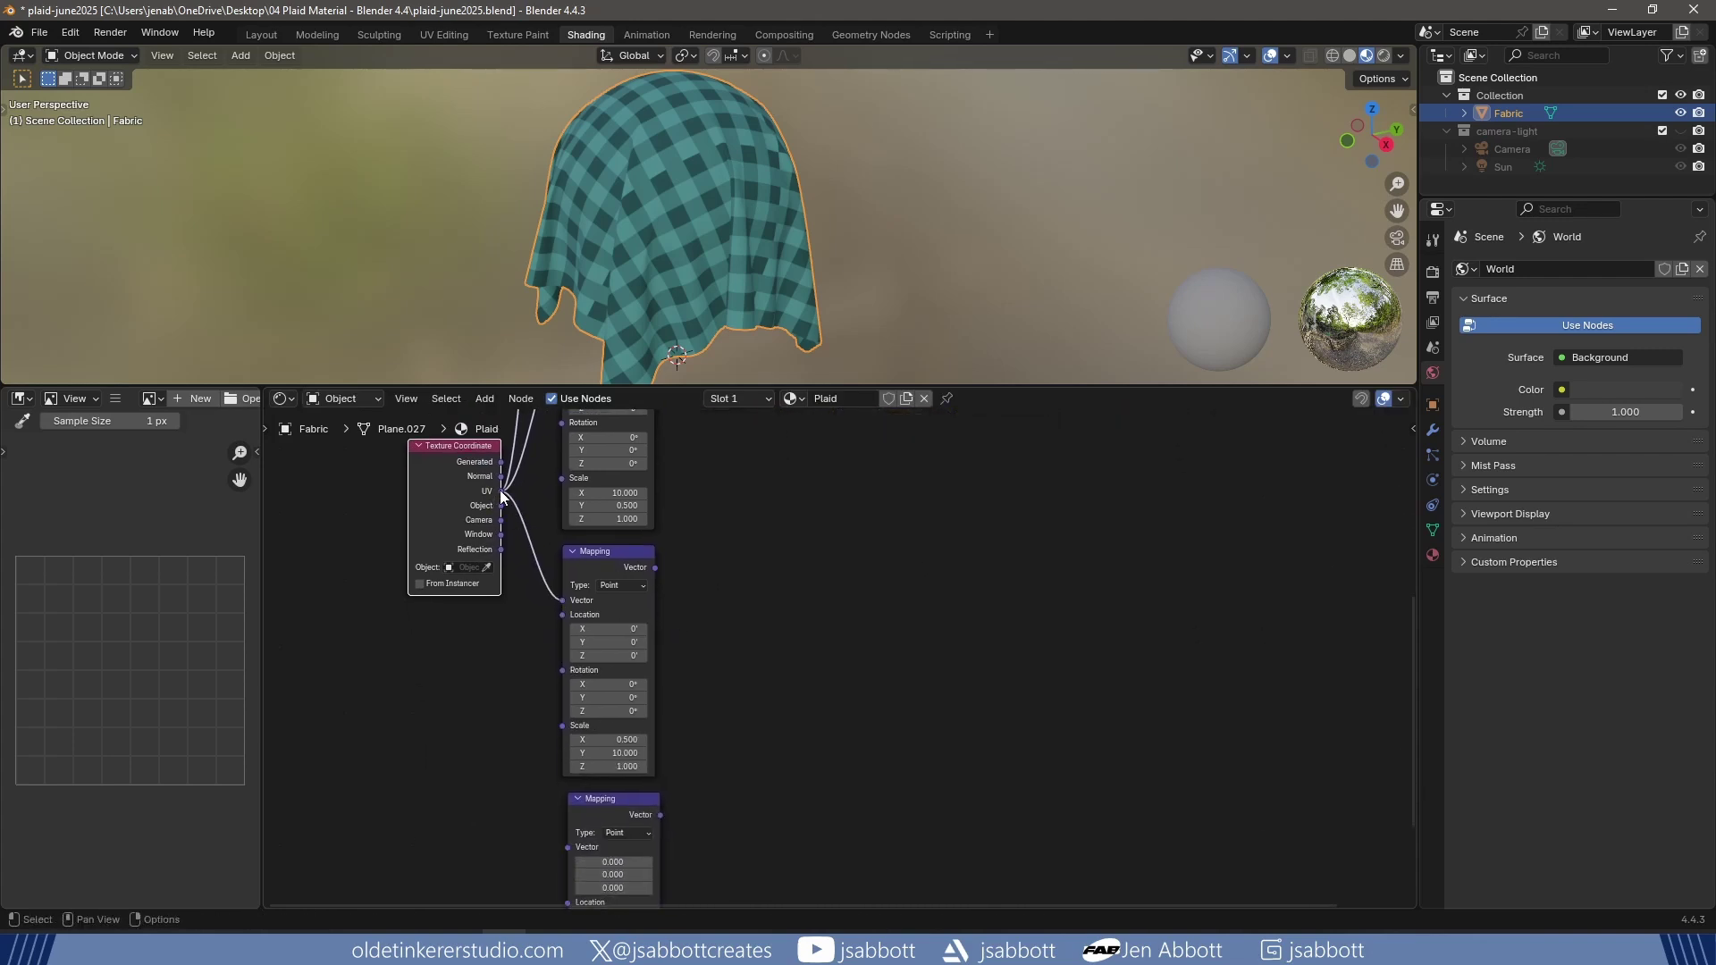
left_click_drag(500, 491, 569, 846)
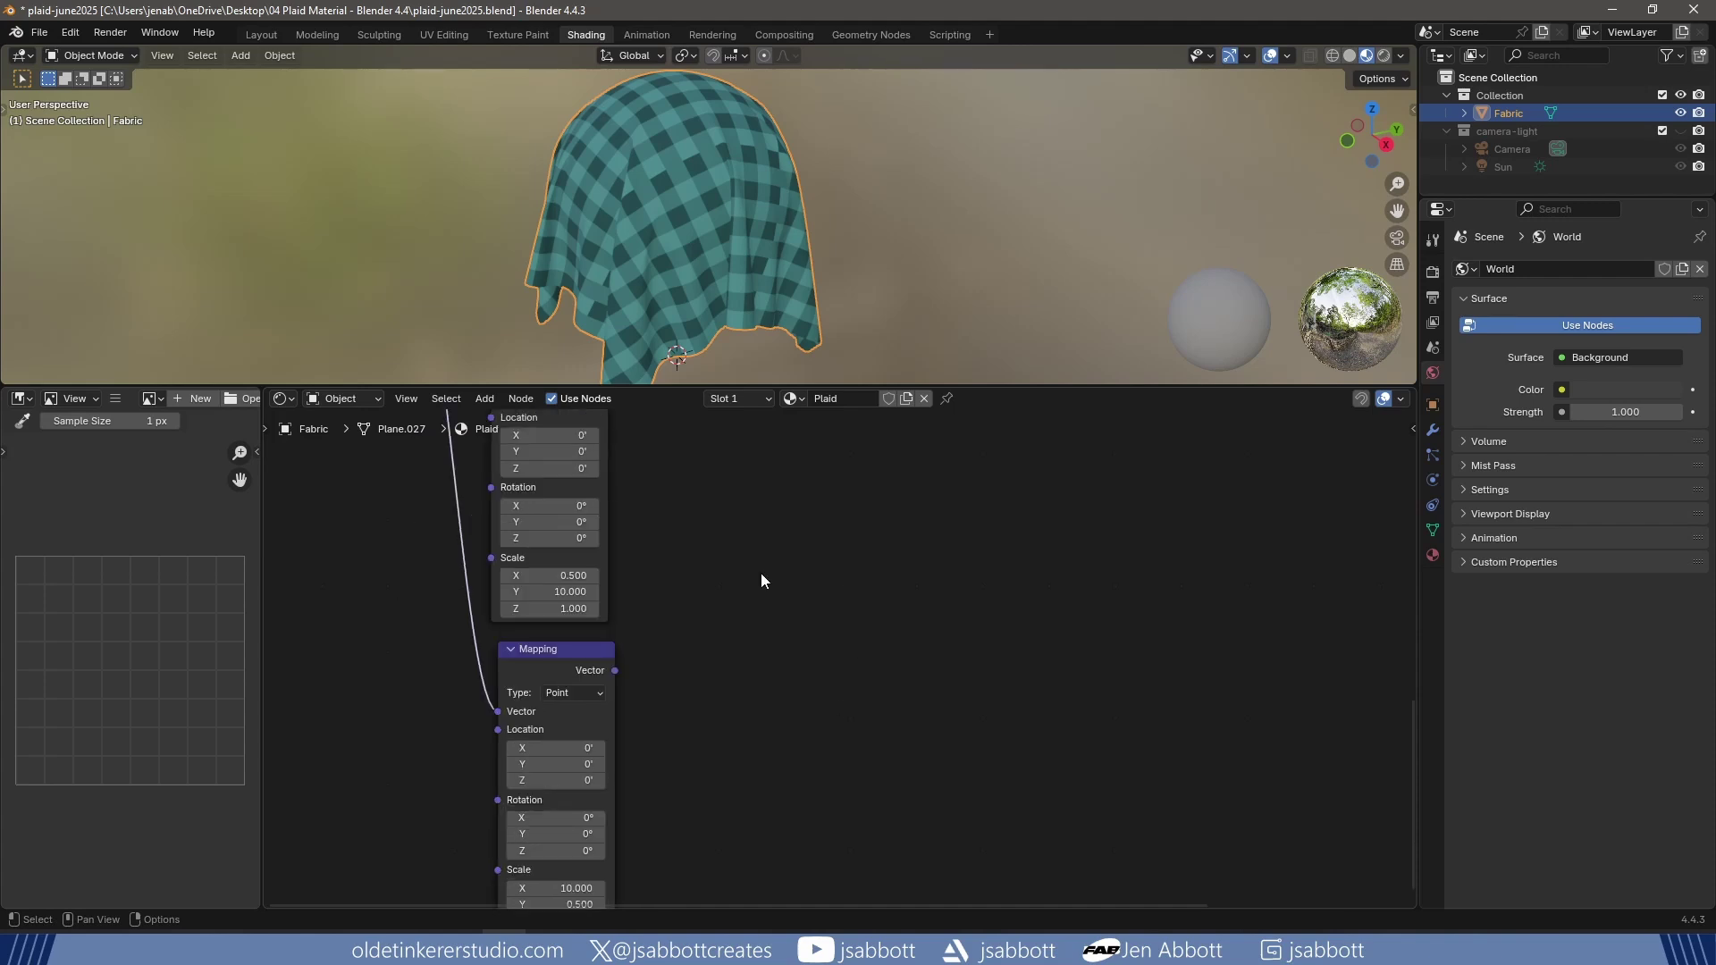
Set the upper copied Mapping node's scale to X 10 and Y 0.5.
left_click(548, 575)
type("10")
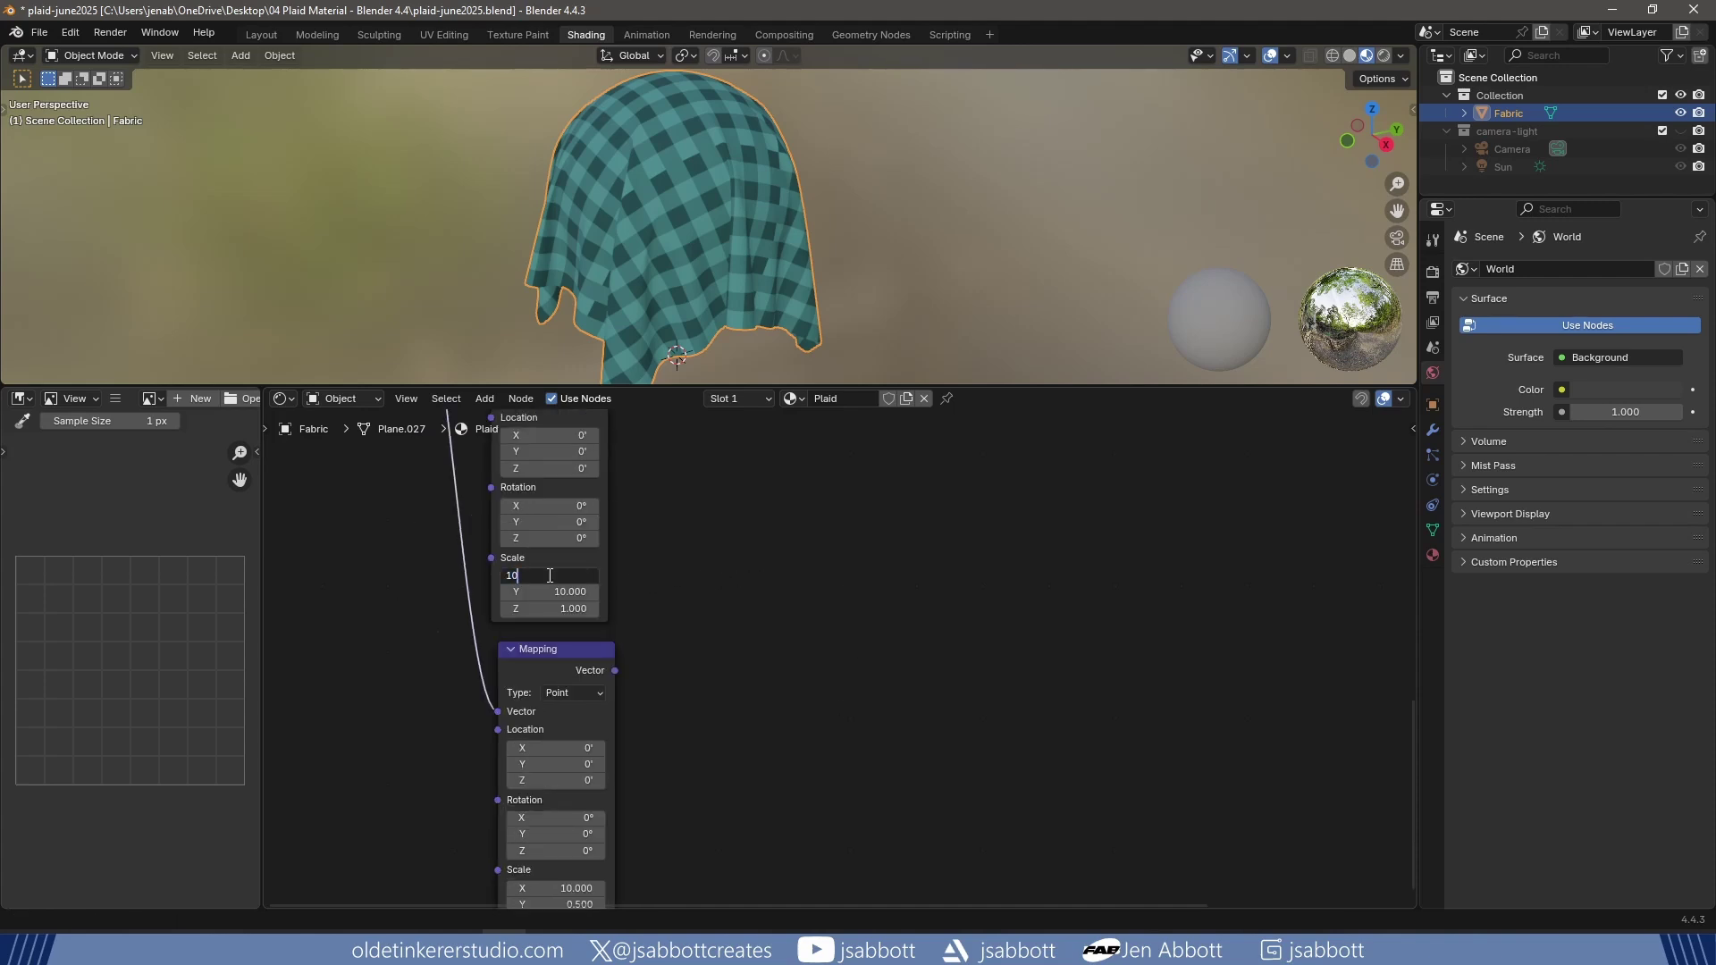
key("Tab")
key("BackSpace")
type("0.5")
key("Return")
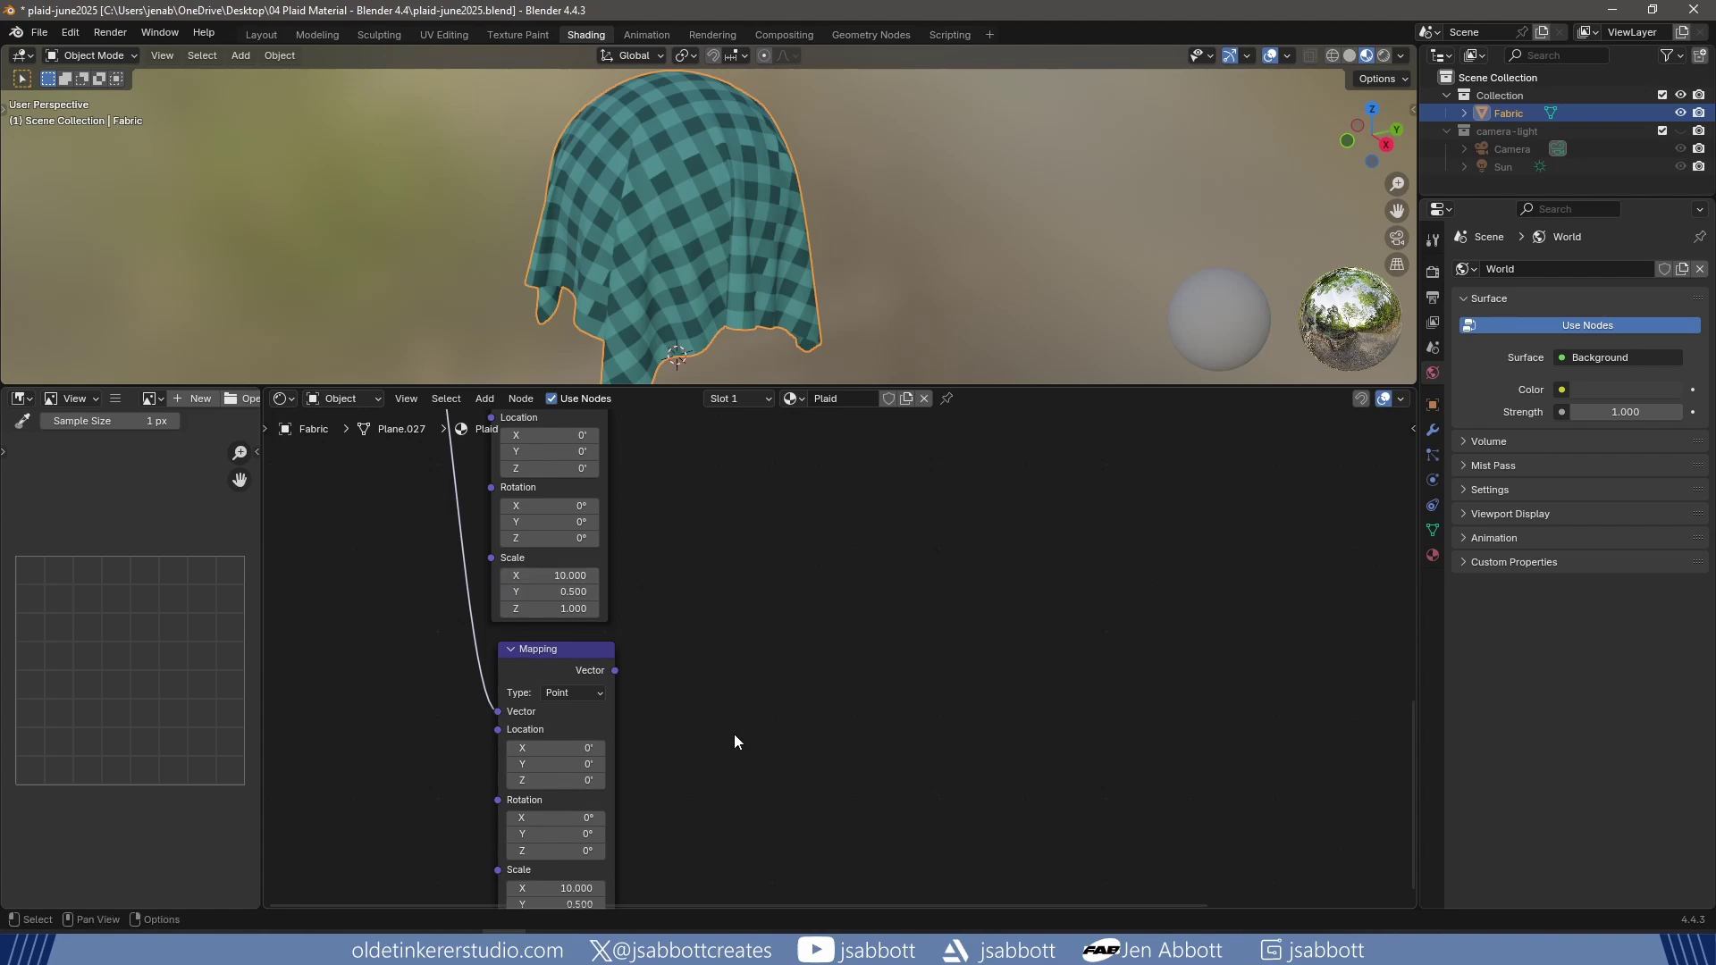
Set the lower copied Mapping node's scale to X 0.5 and Y 10.
middle_click_drag(735, 742, 728, 588)
left_click(554, 733)
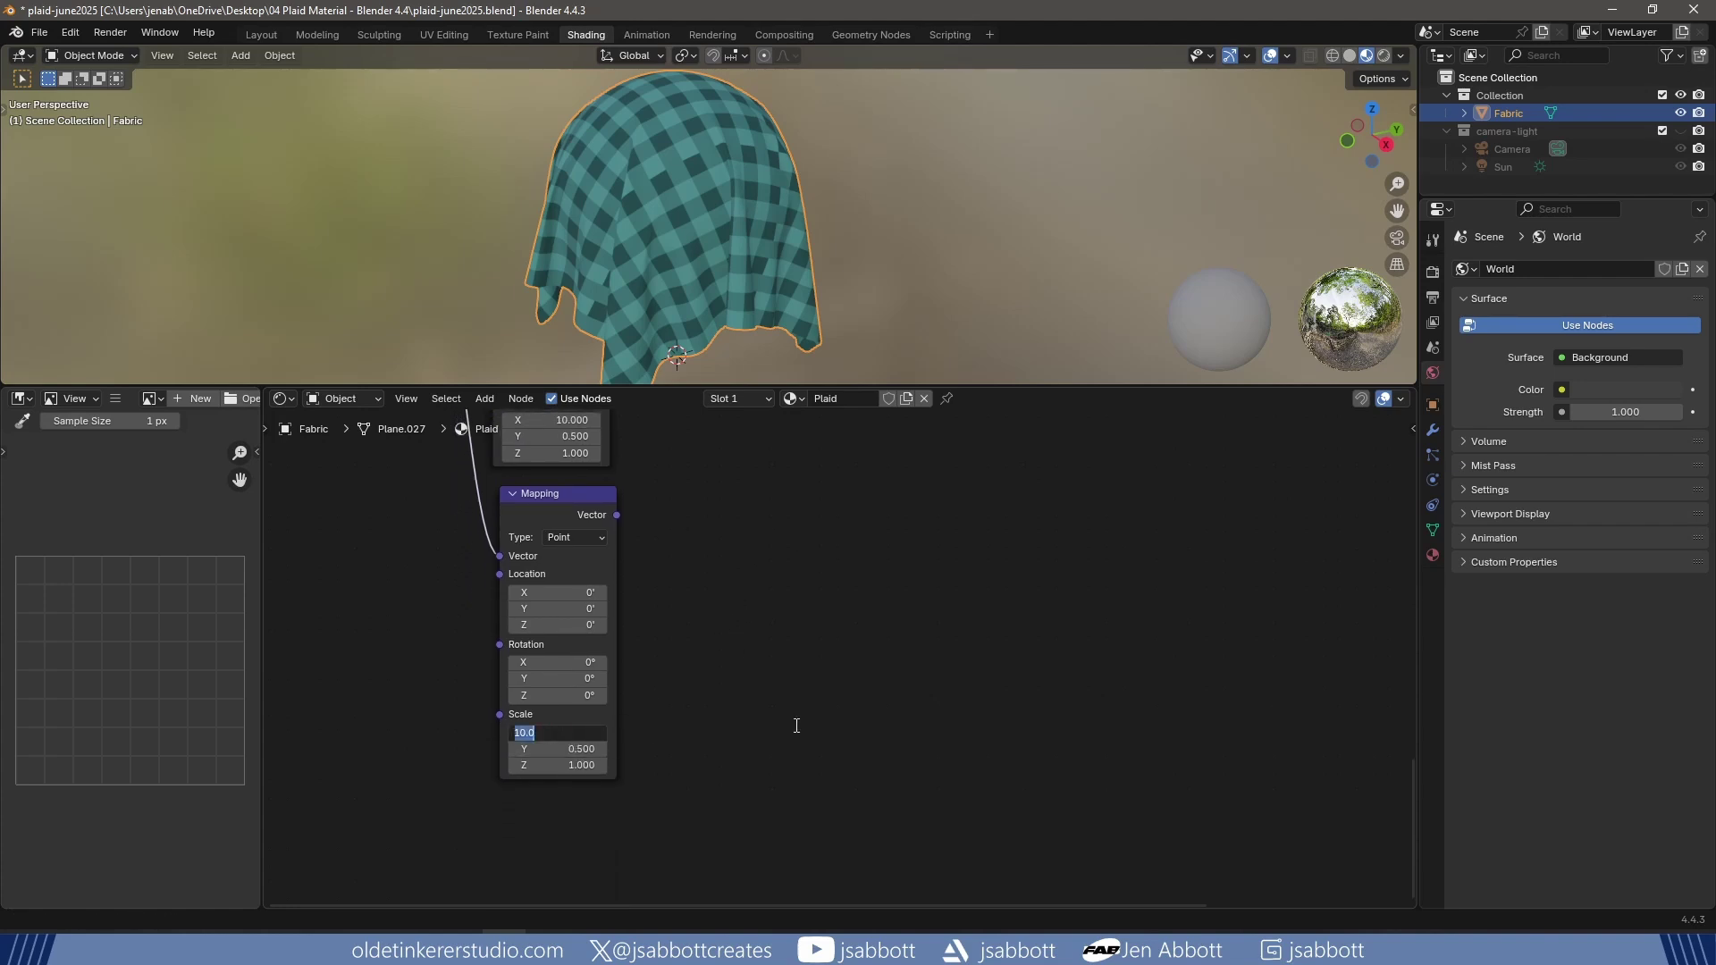
type("0.5")
key("Tab")
type("10")
key("Return")
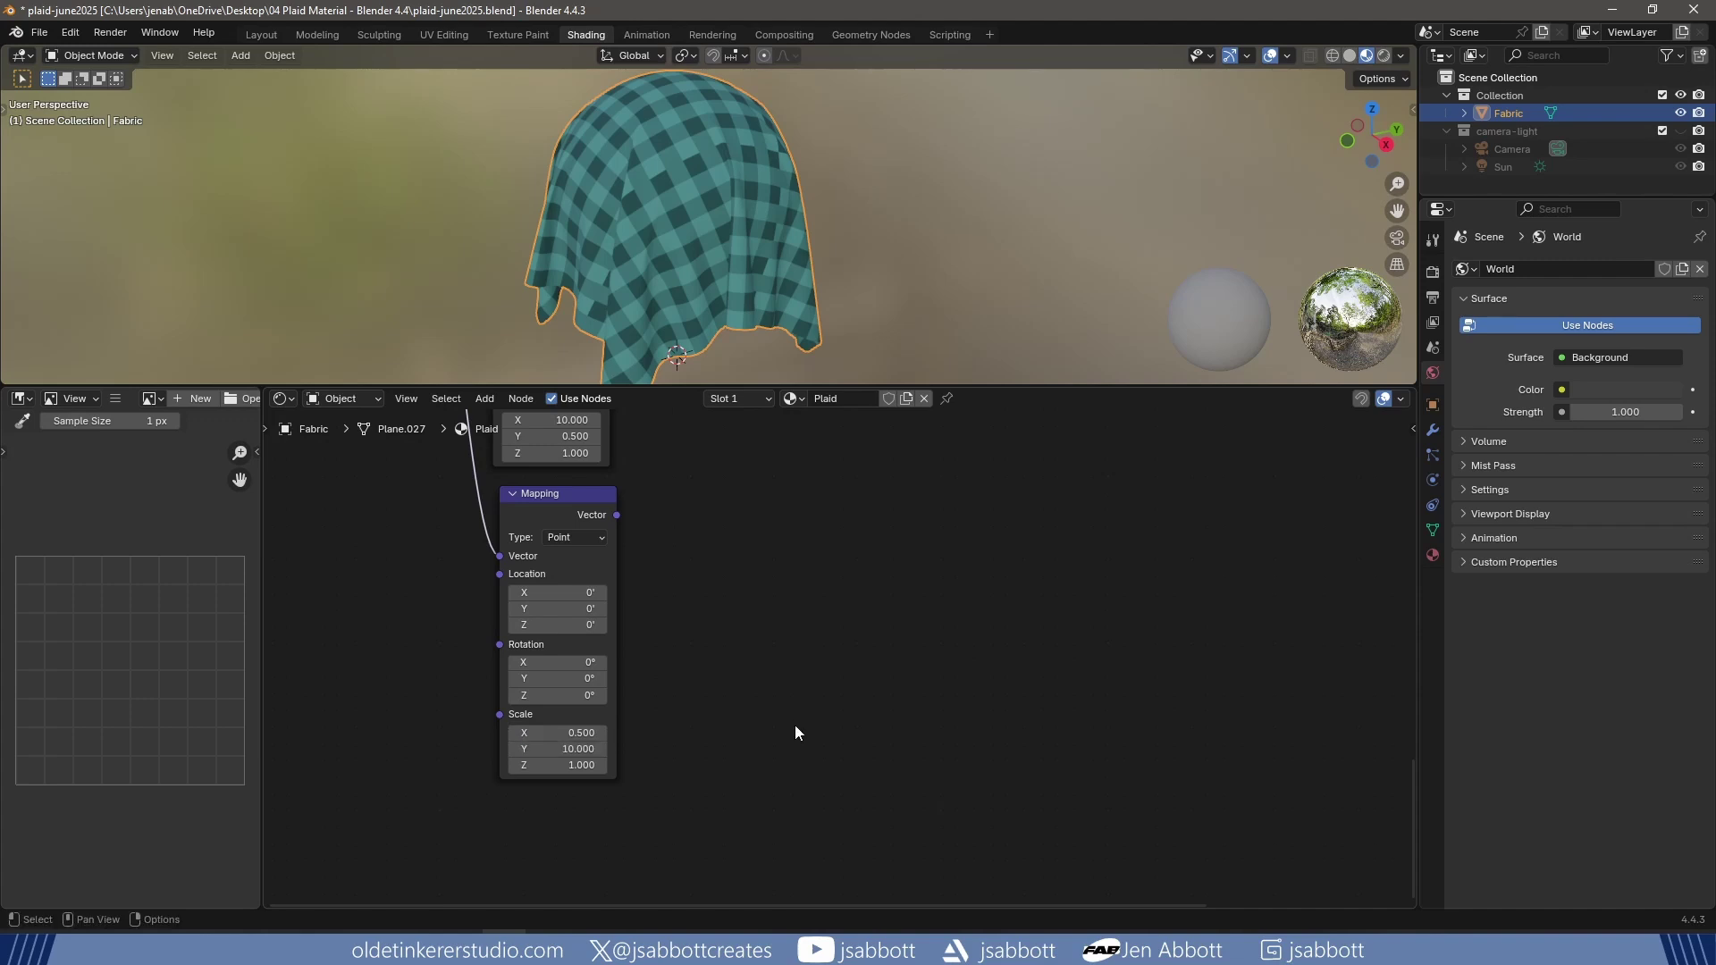
Add a Wave Texture beside the upper copied Mapping node and place a duplicate of it beside the lower one.
middle_click_drag(810, 561, 781, 802)
key("shift+a")
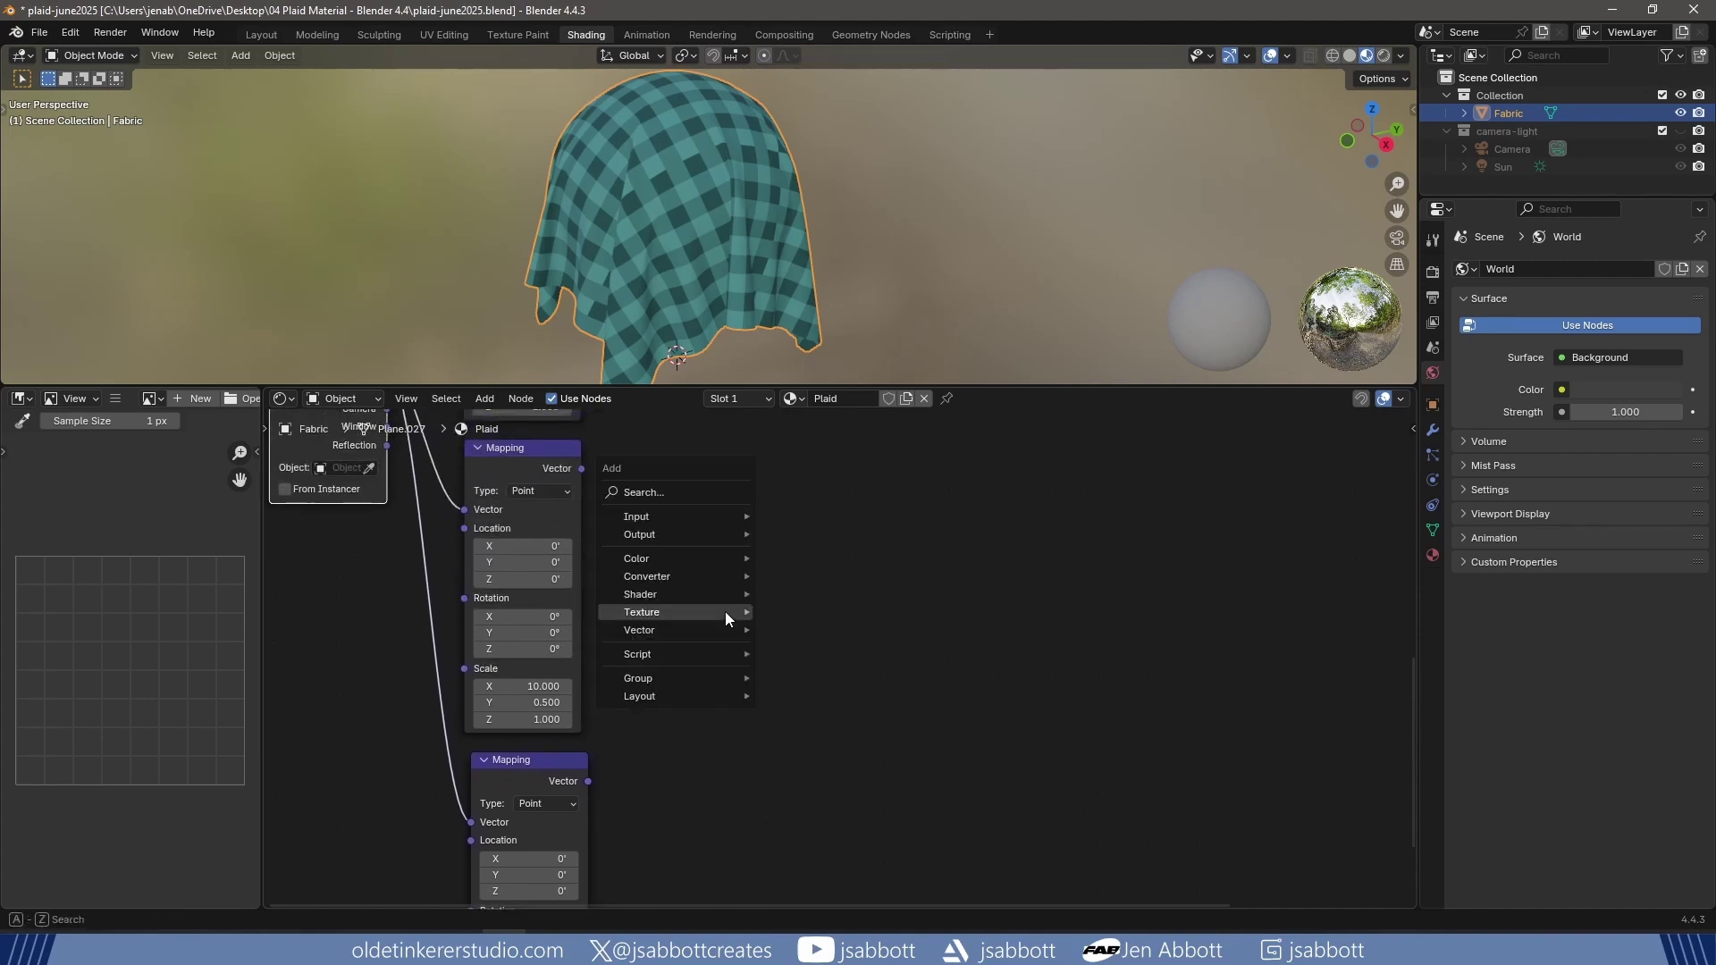
mouse_move(726, 611)
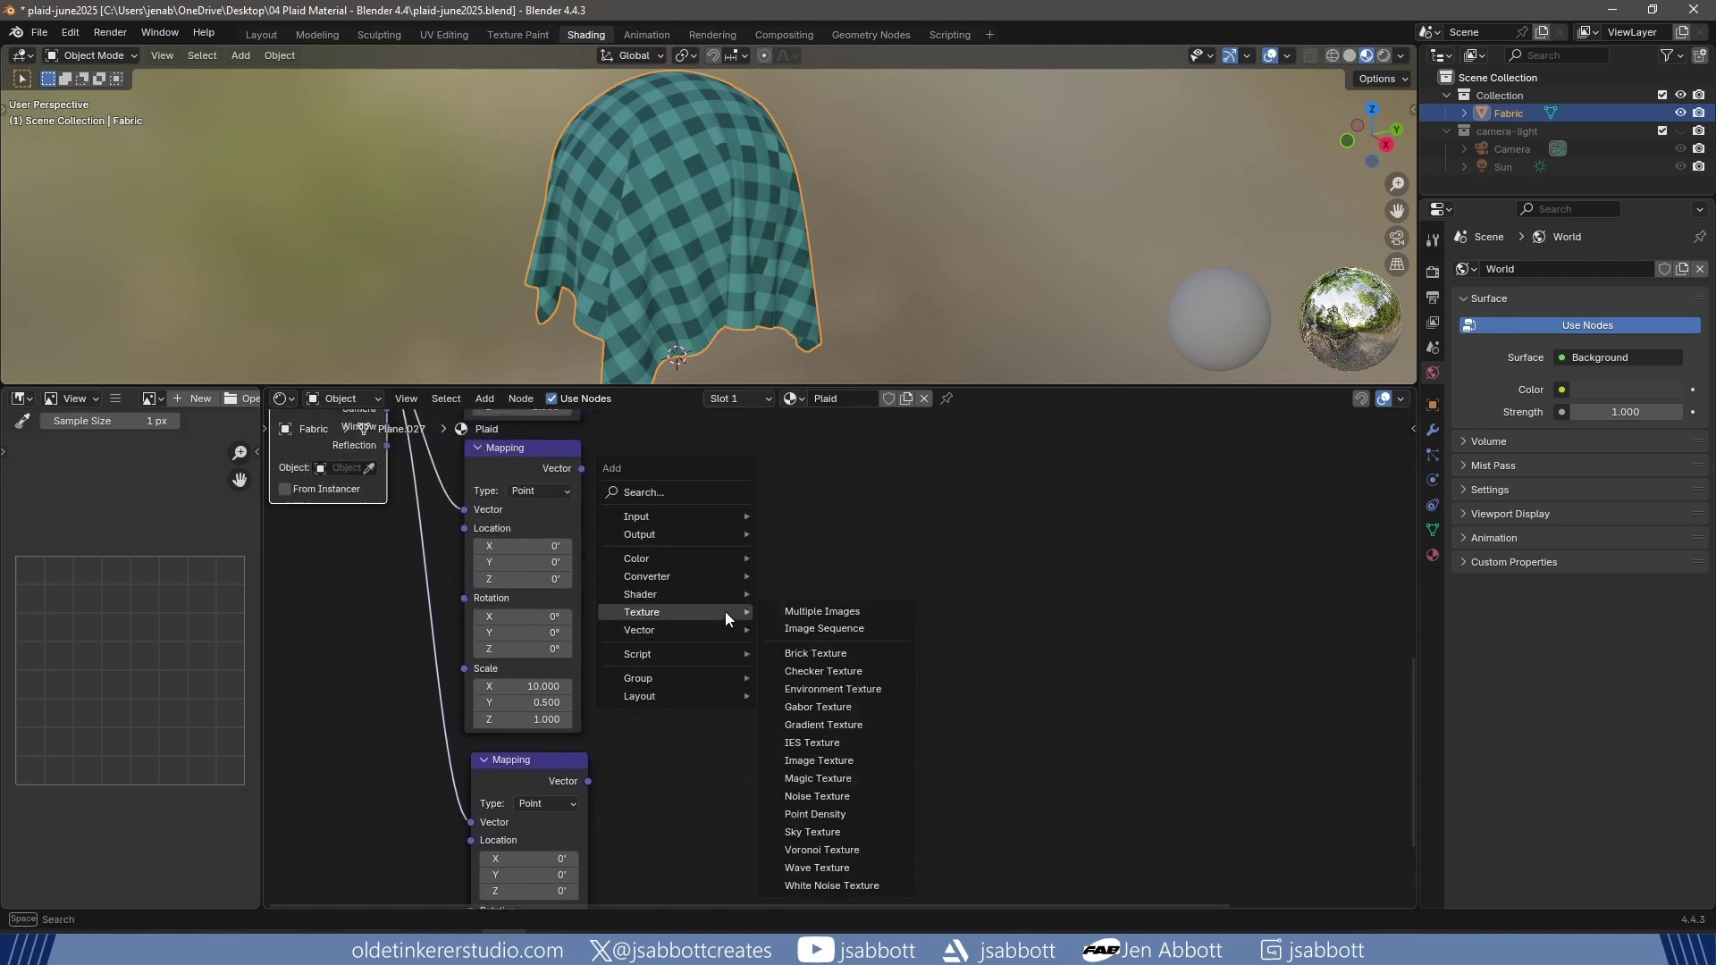
left_click(817, 868)
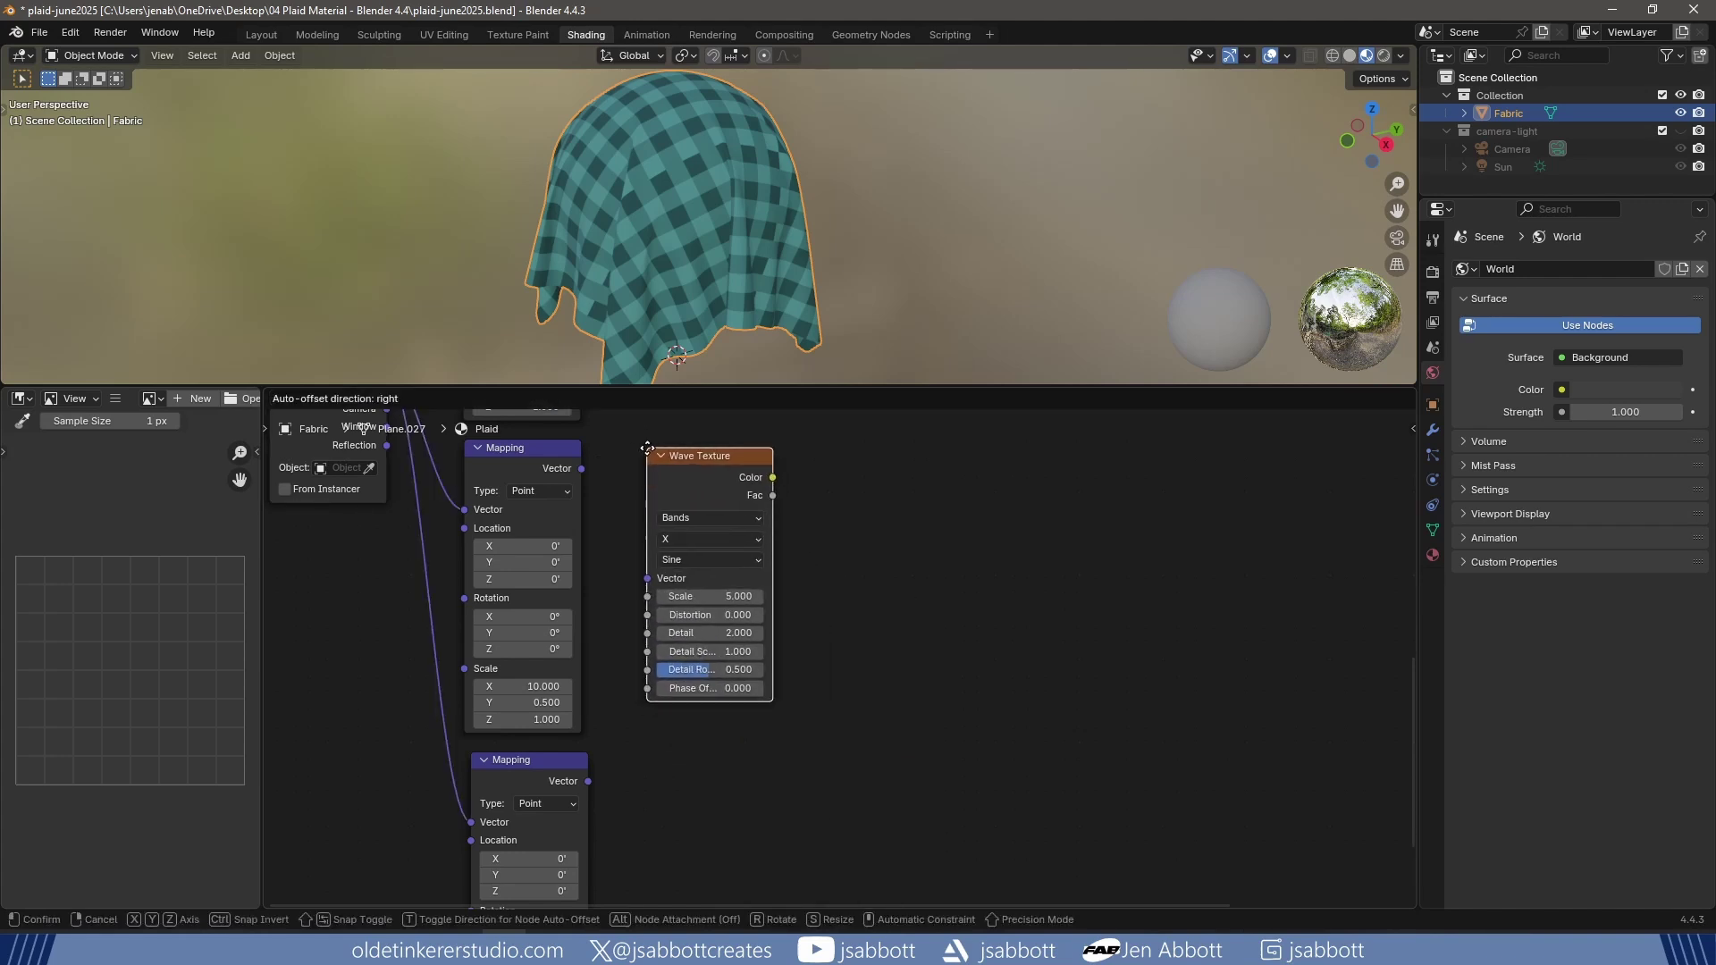
left_click(650, 456)
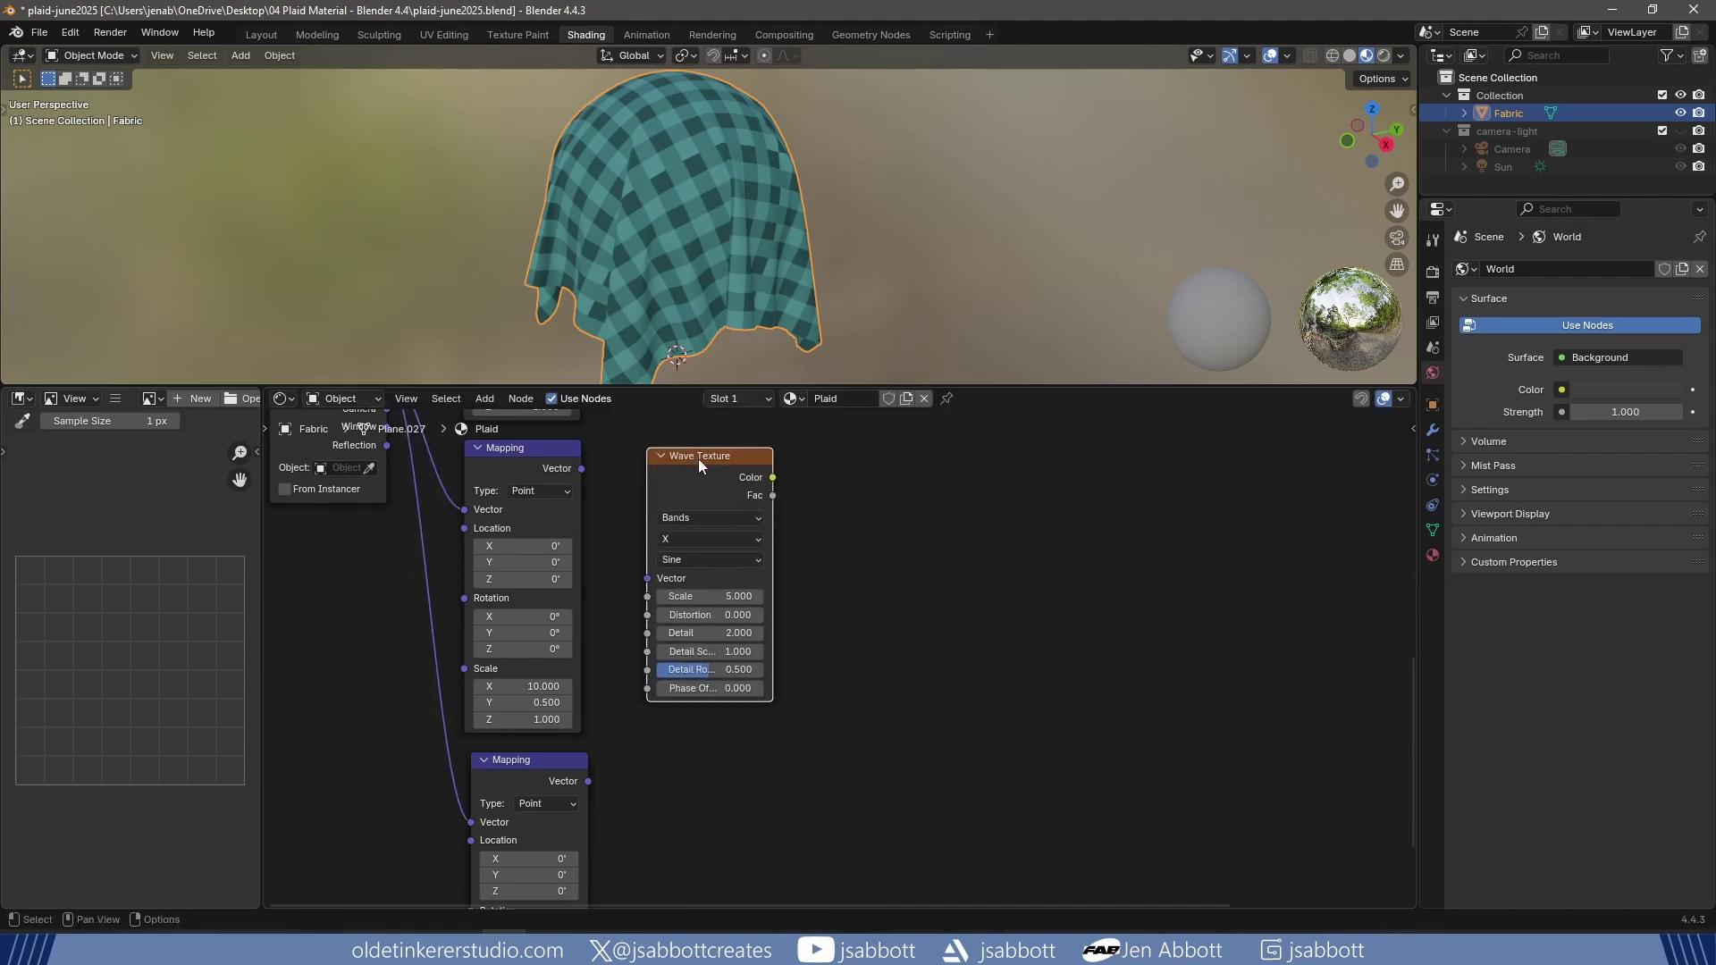
key("shift+d")
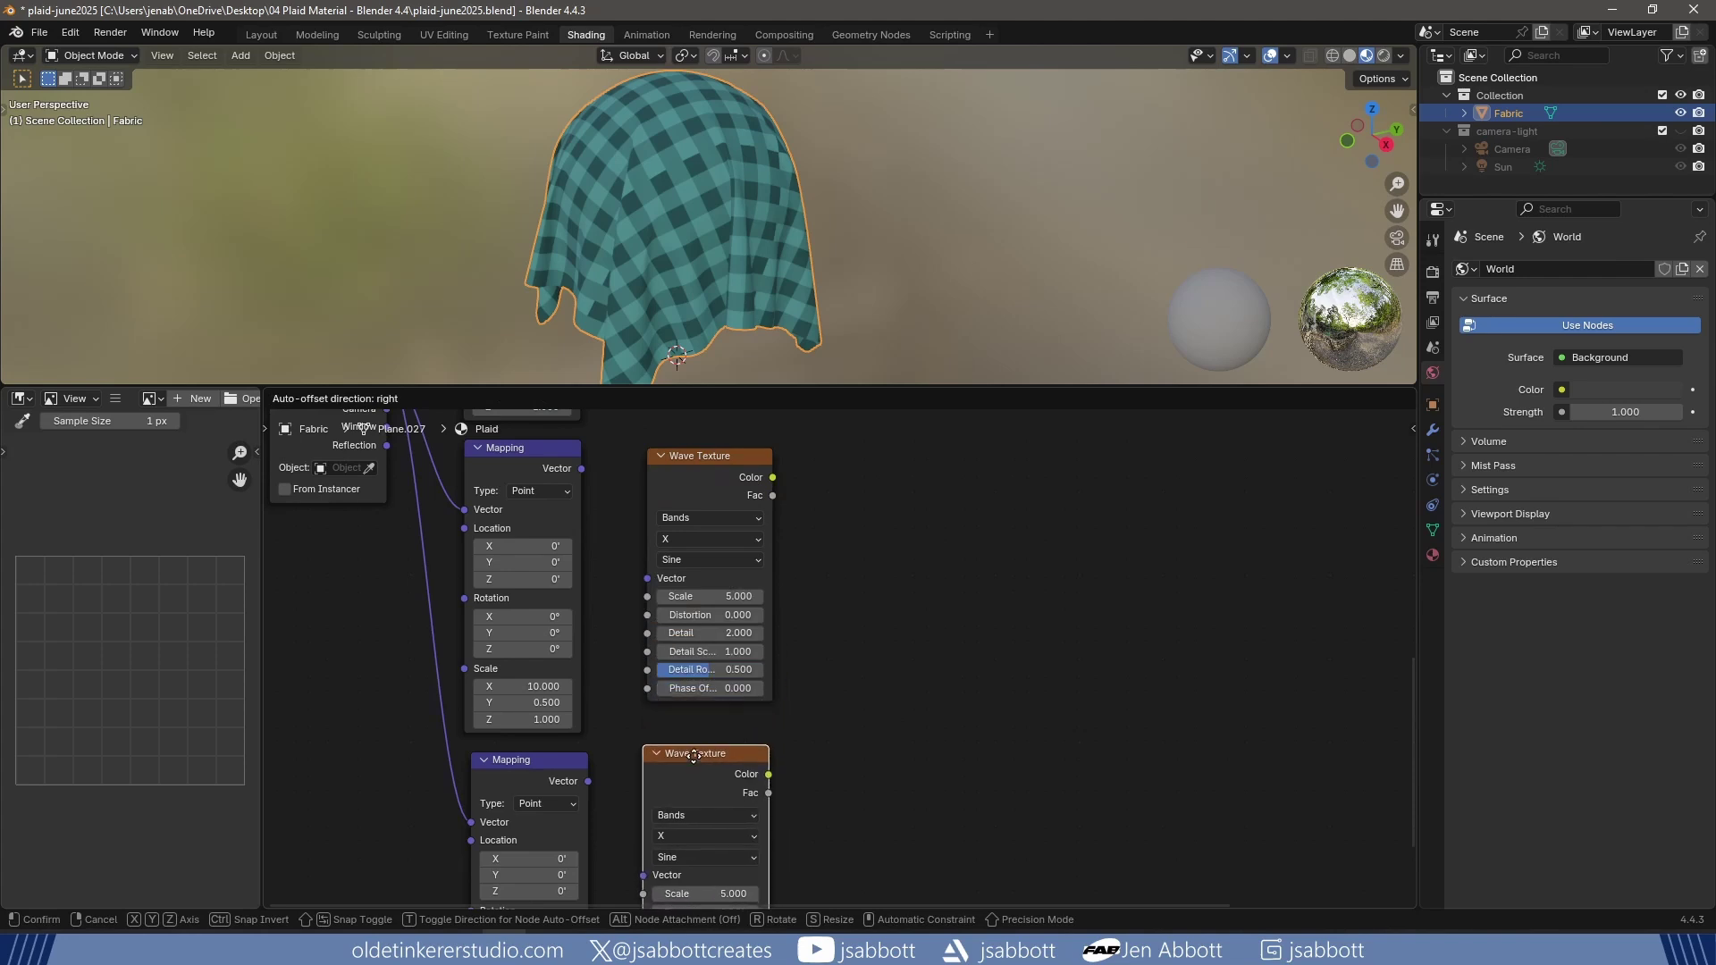
left_click(694, 792)
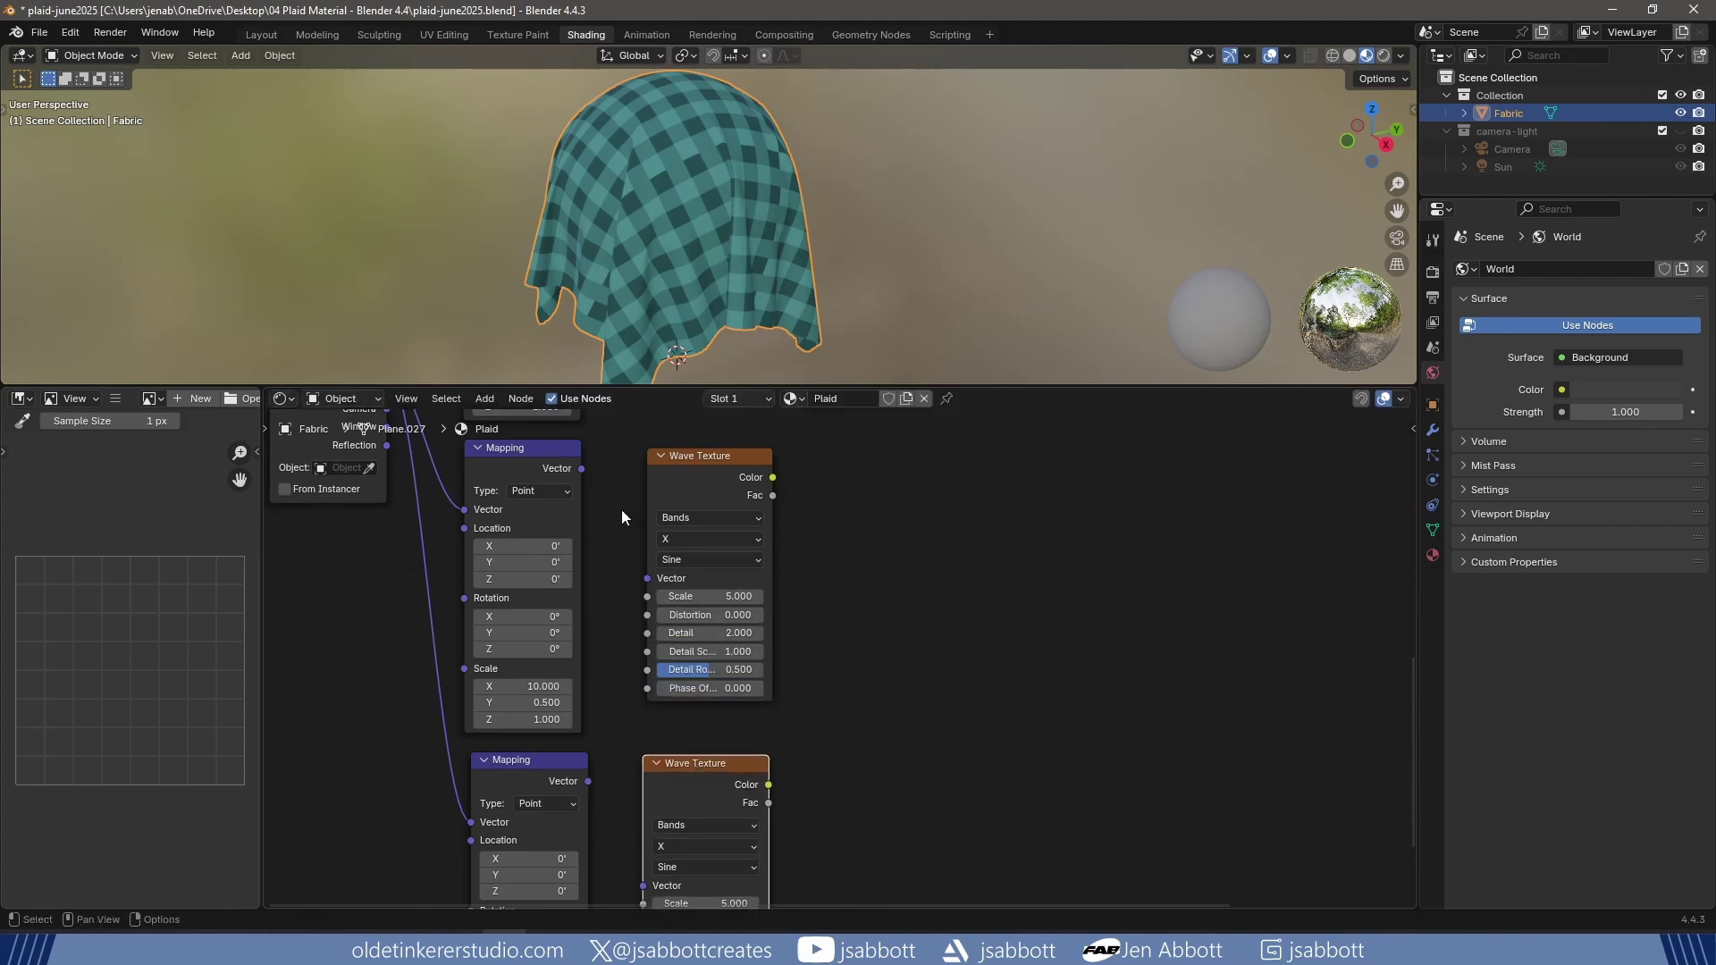
Connect each copied Mapping node's Vector output to the Vector input of the Wave Texture beside it.
left_click_drag(583, 468, 644, 580)
left_click_drag(588, 781, 644, 865)
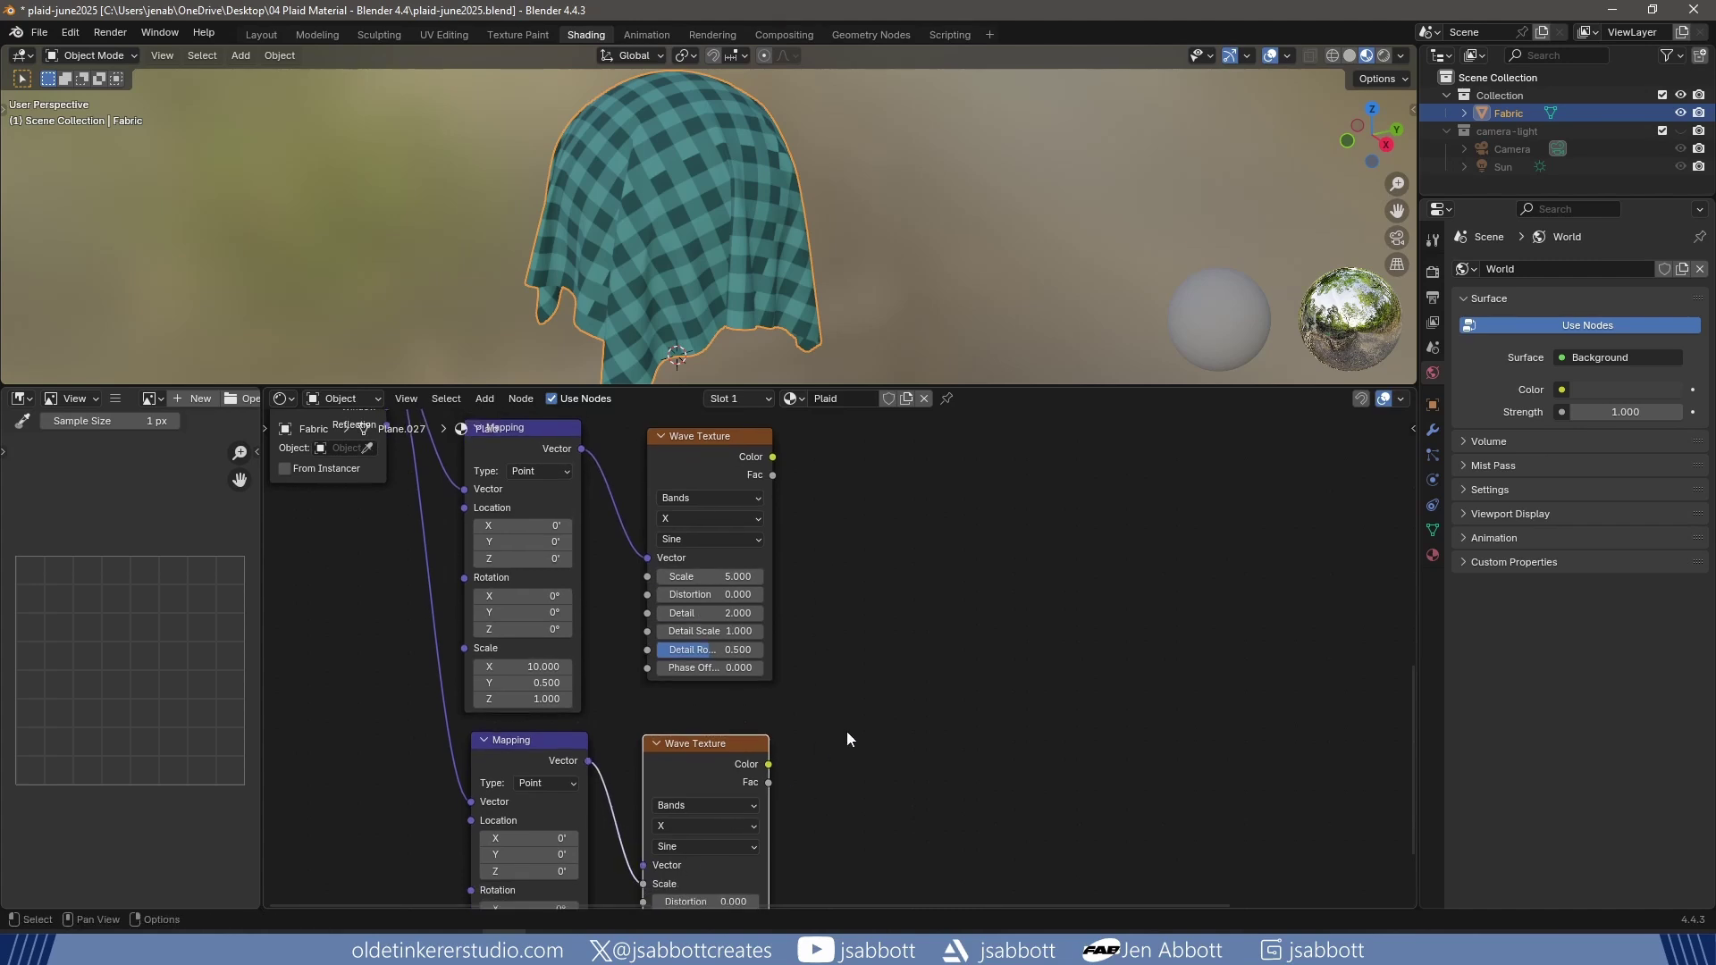
key("ctrl+z")
left_click_drag(588, 761, 641, 867)
Add a Color Ramp beside the upper Wave Texture and place a duplicate of it beside the lower one.
middle_click_drag(909, 742, 816, 795)
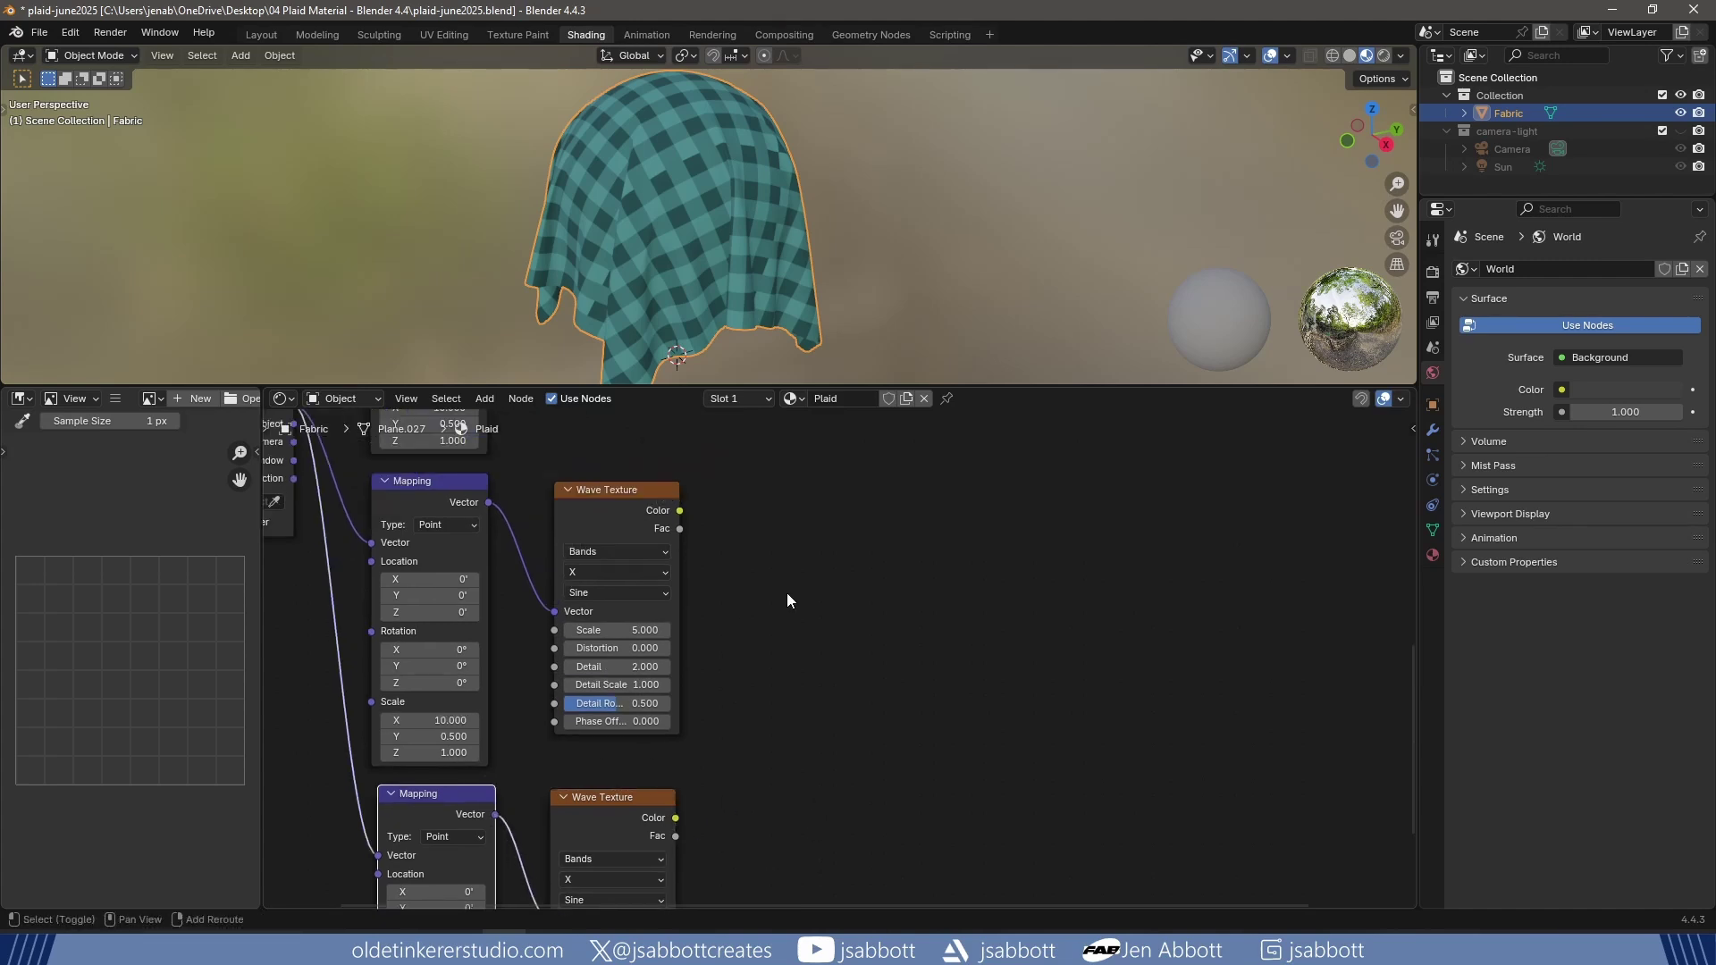
key("shift+a")
mouse_move(786, 592)
mouse_move(780, 556)
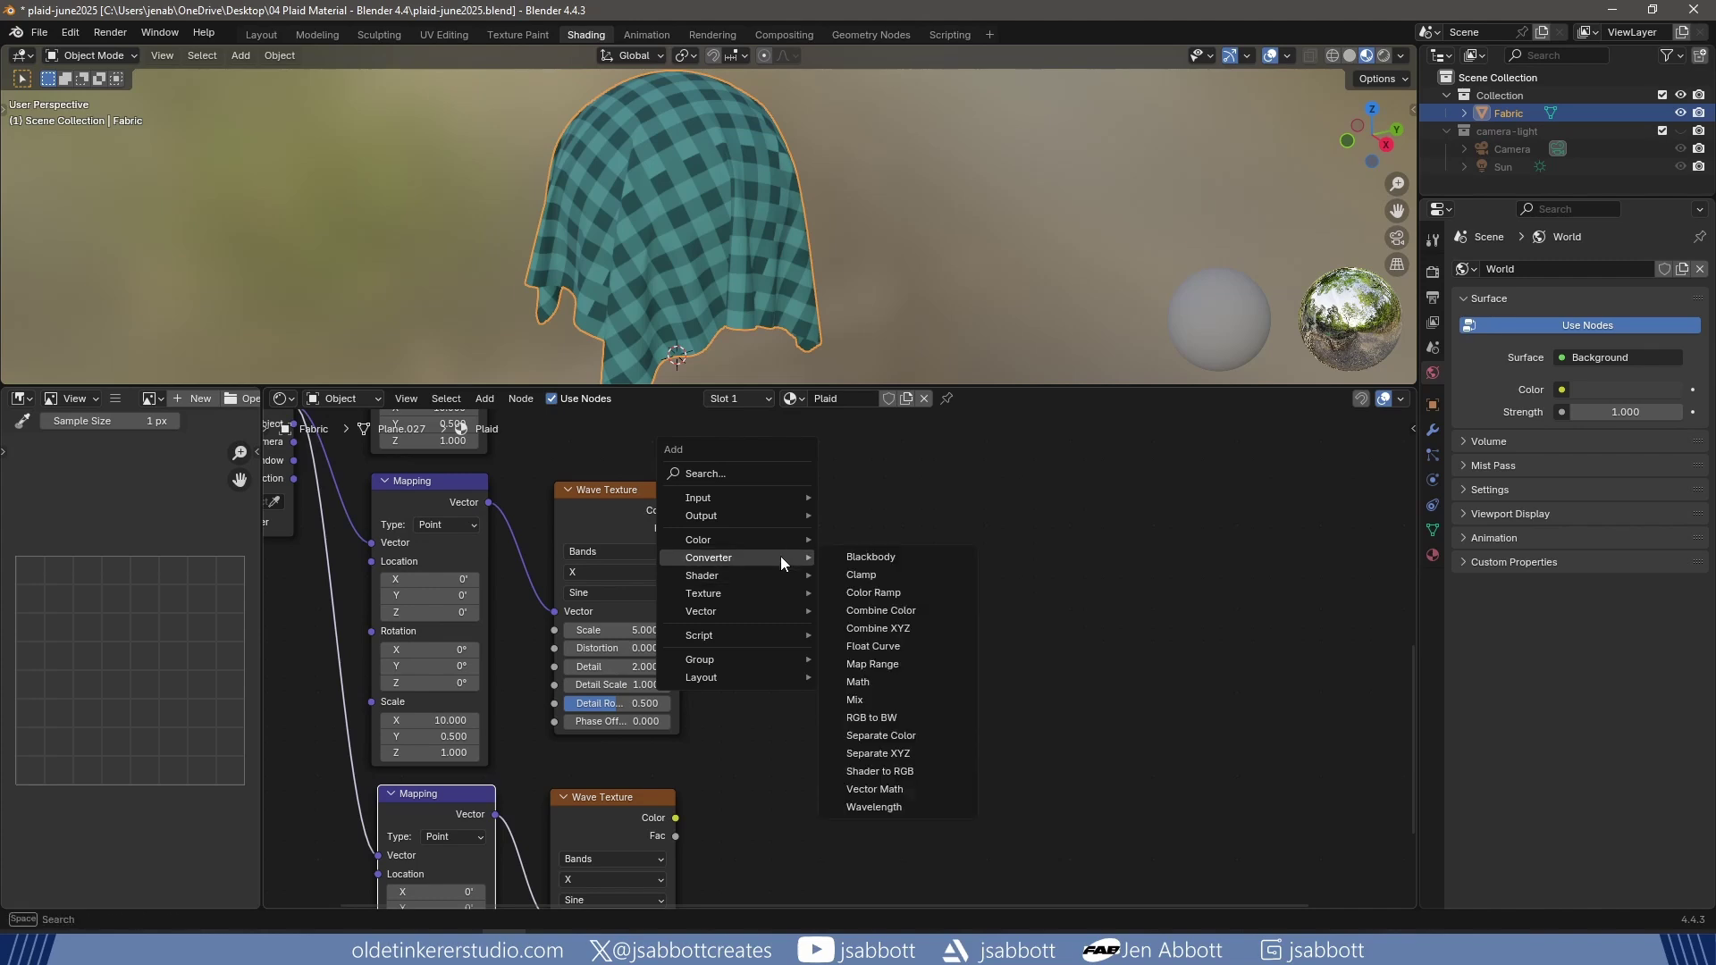
left_click(896, 594)
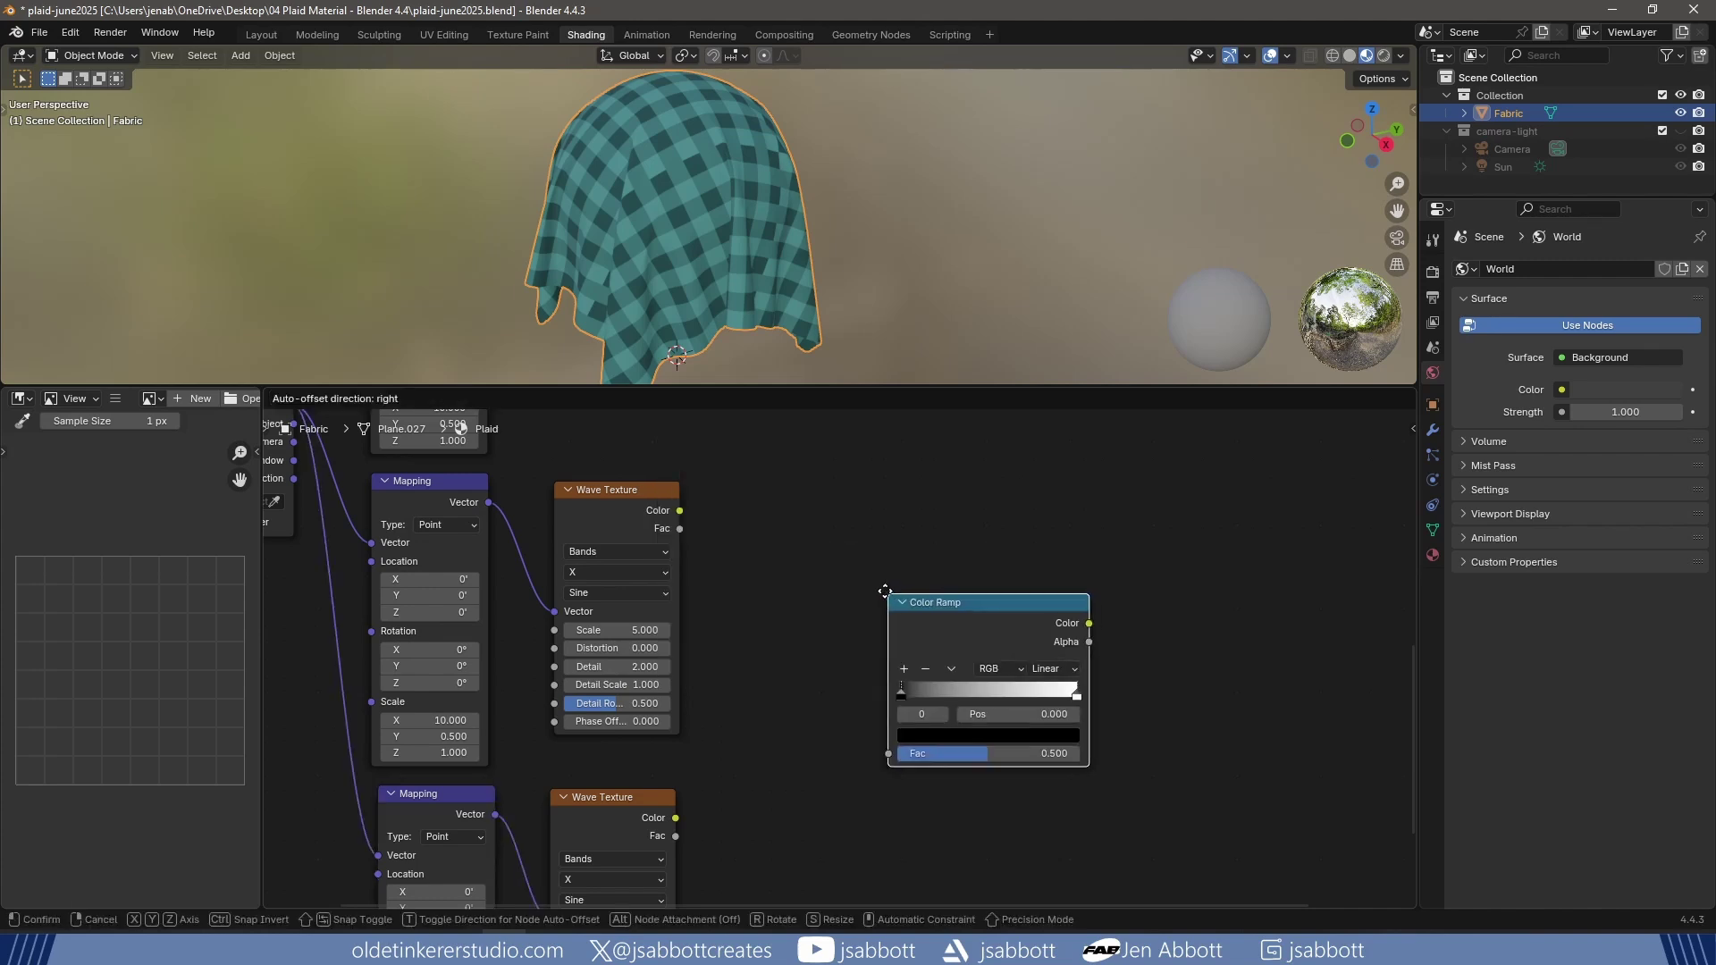
left_click(737, 491)
key("shift+d")
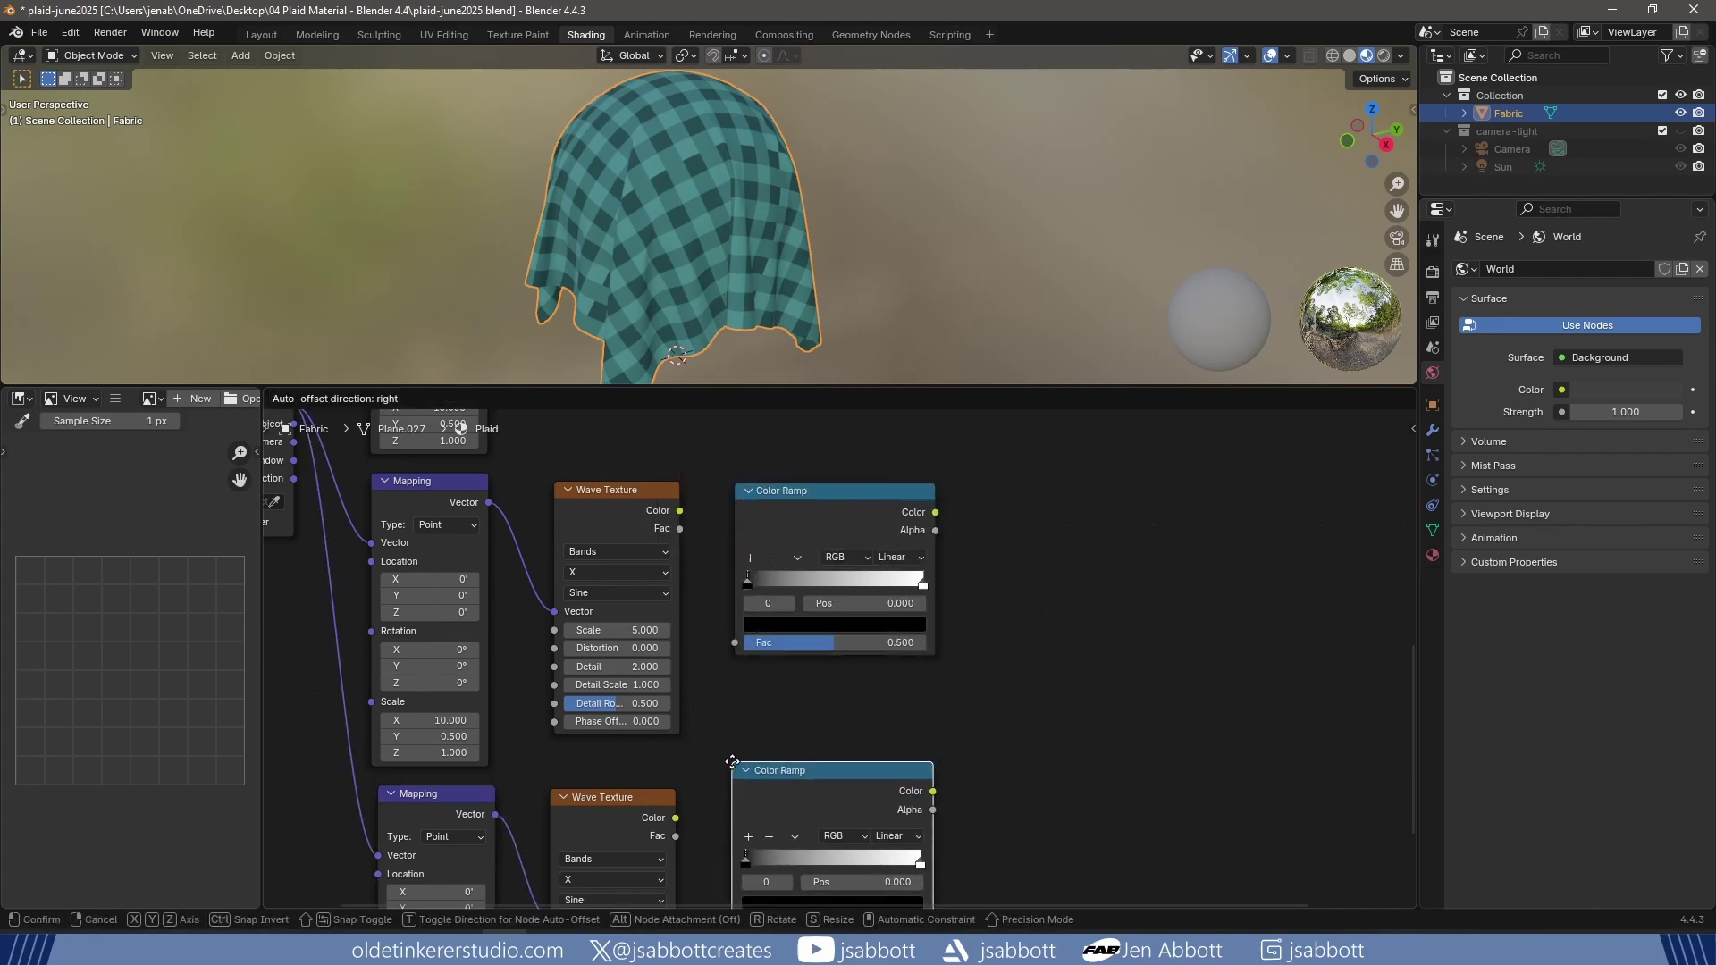
left_click(733, 786)
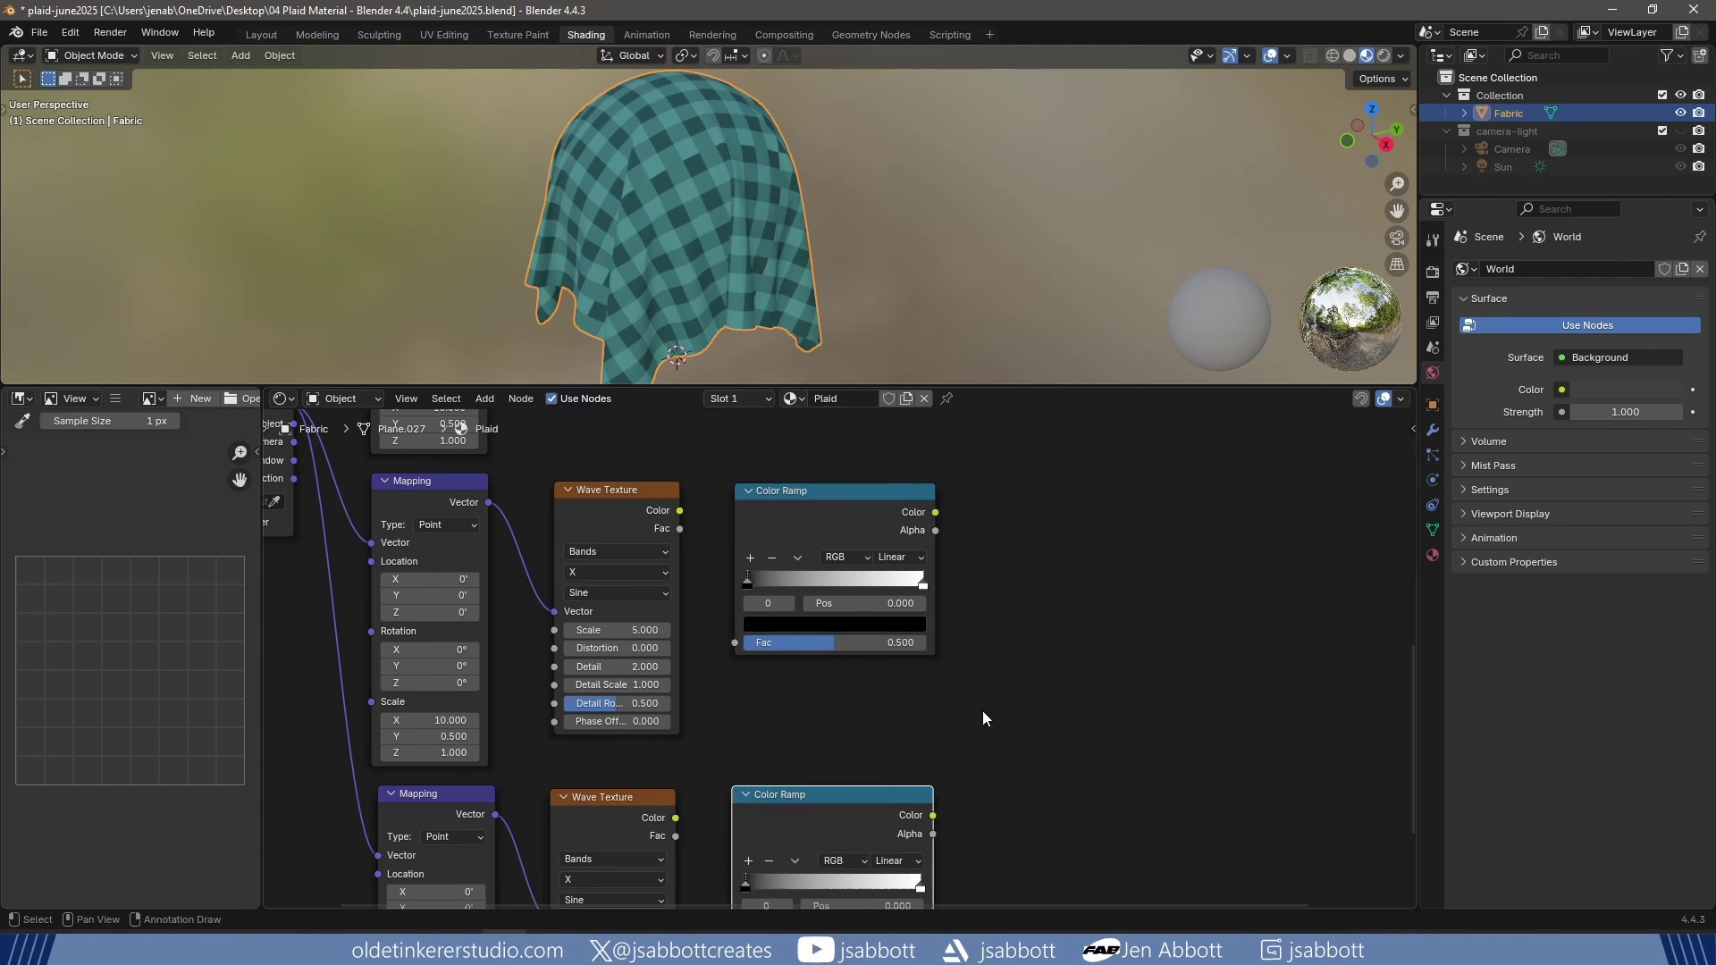
Combine the two Color Ramps' color outputs in a new Mix node, expand it and position it between them.
middle_click_drag(983, 711, 978, 665)
right_click_drag(824, 756, 822, 539, "ctrl+shift")
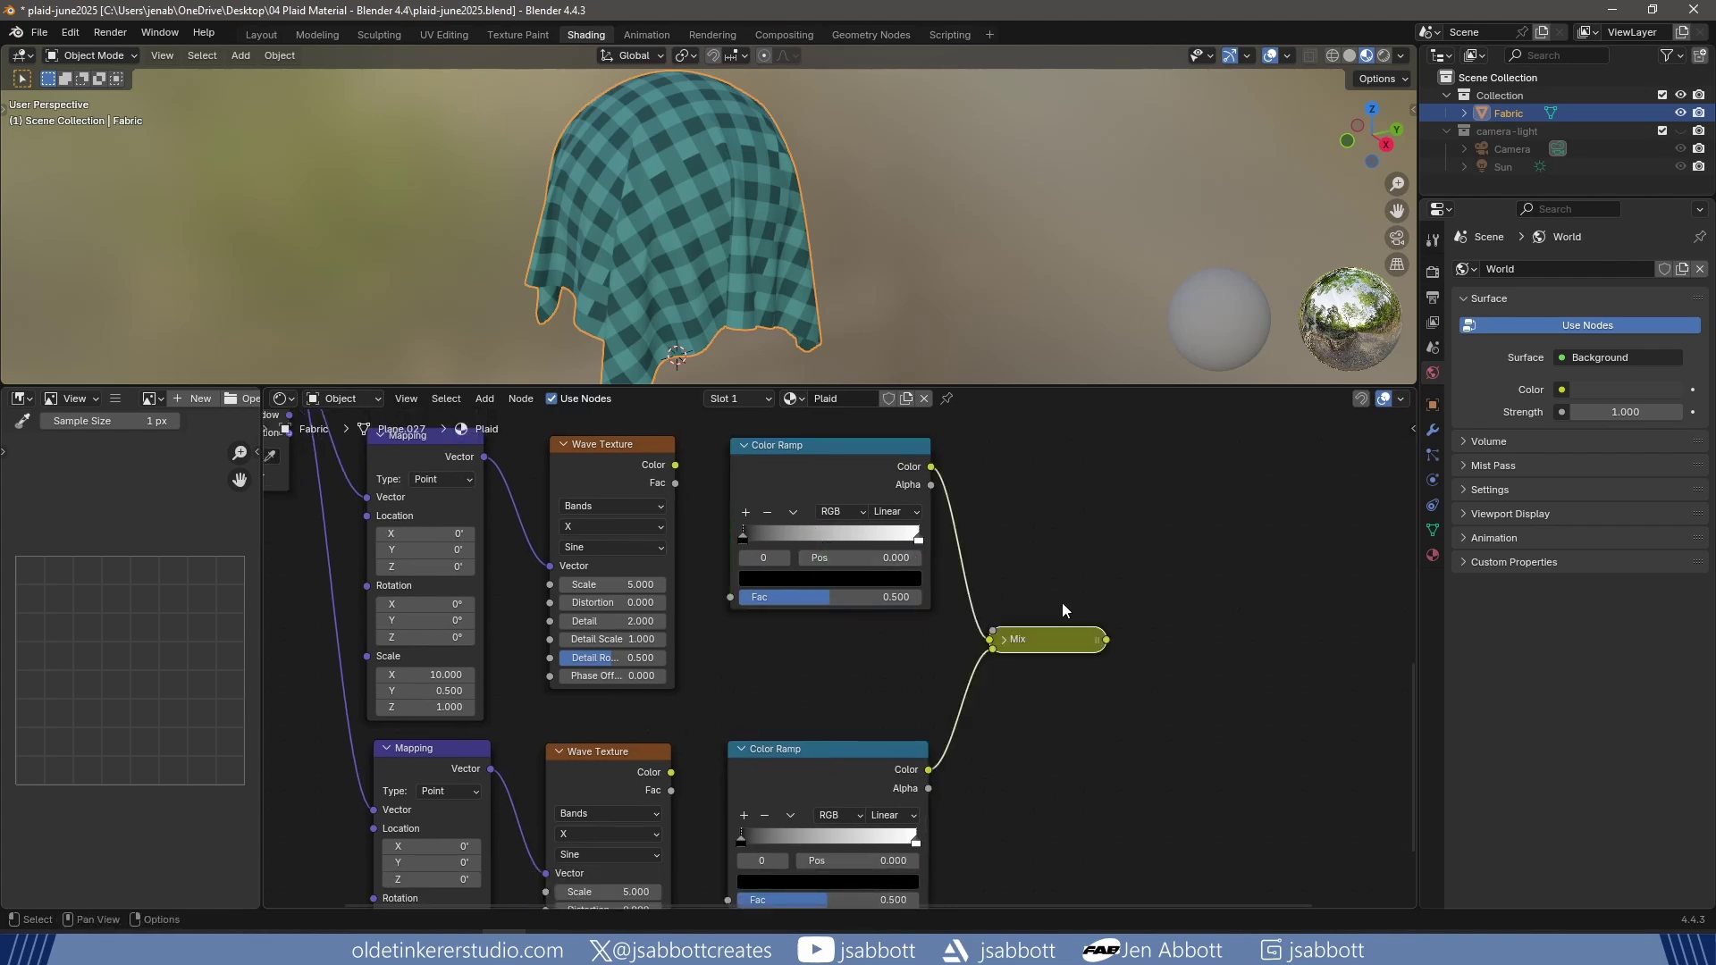
left_click(1004, 640)
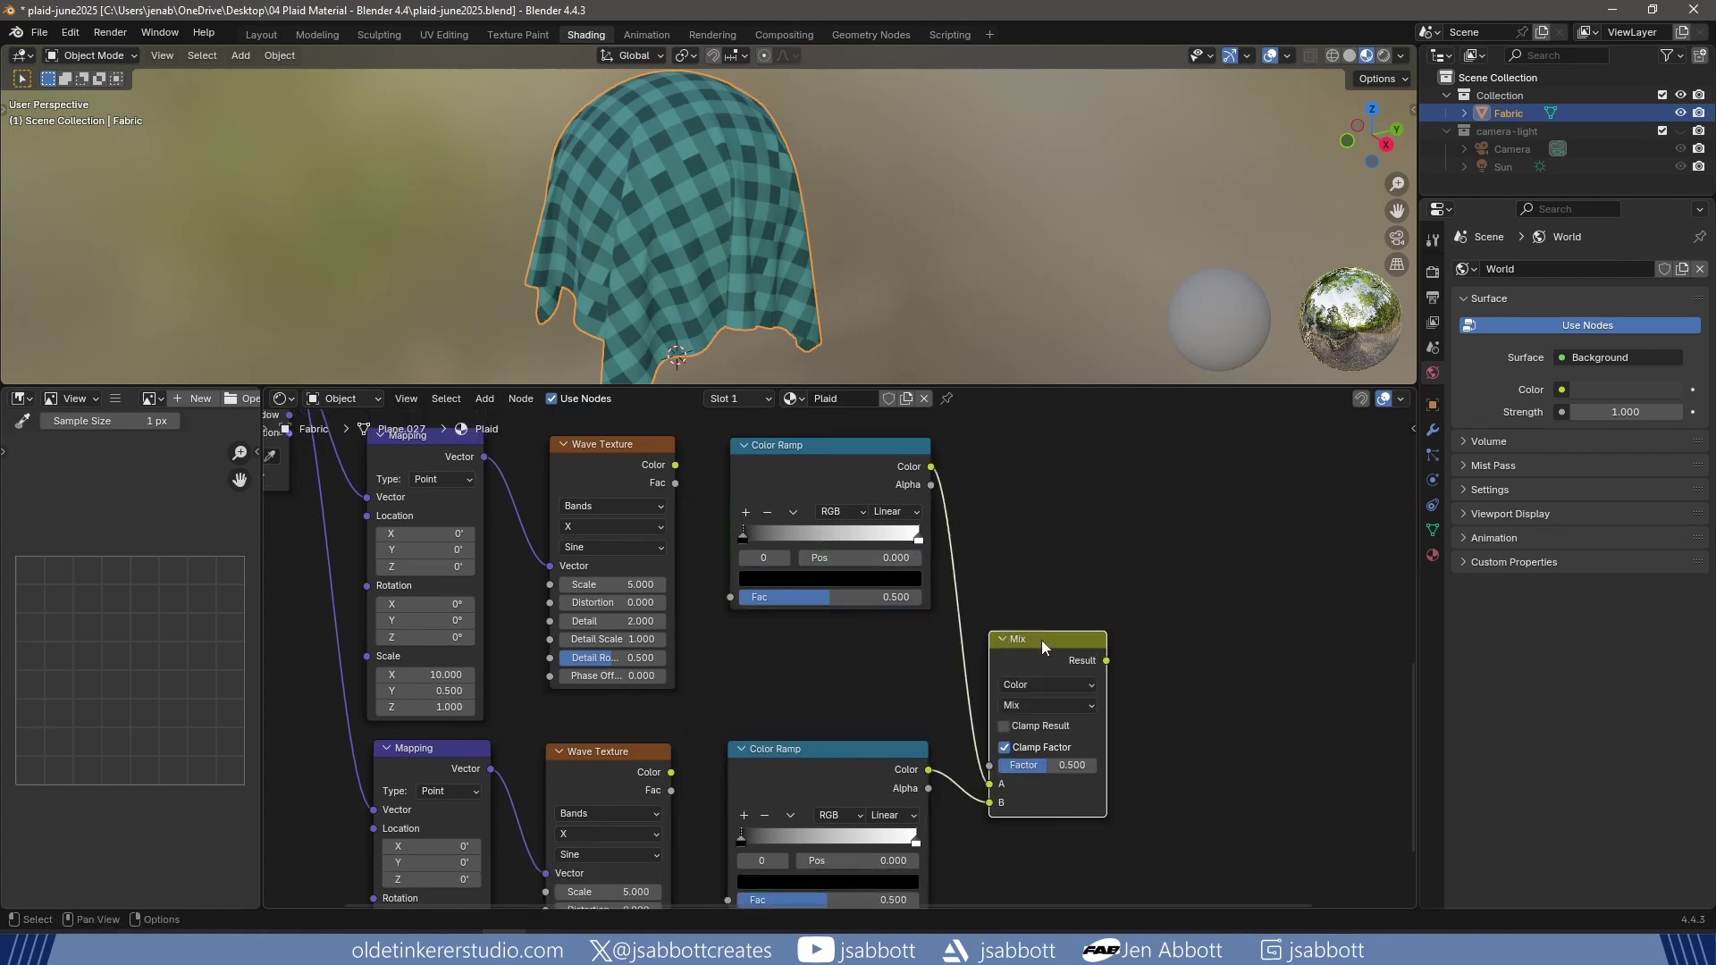
left_click_drag(1042, 640, 1037, 574)
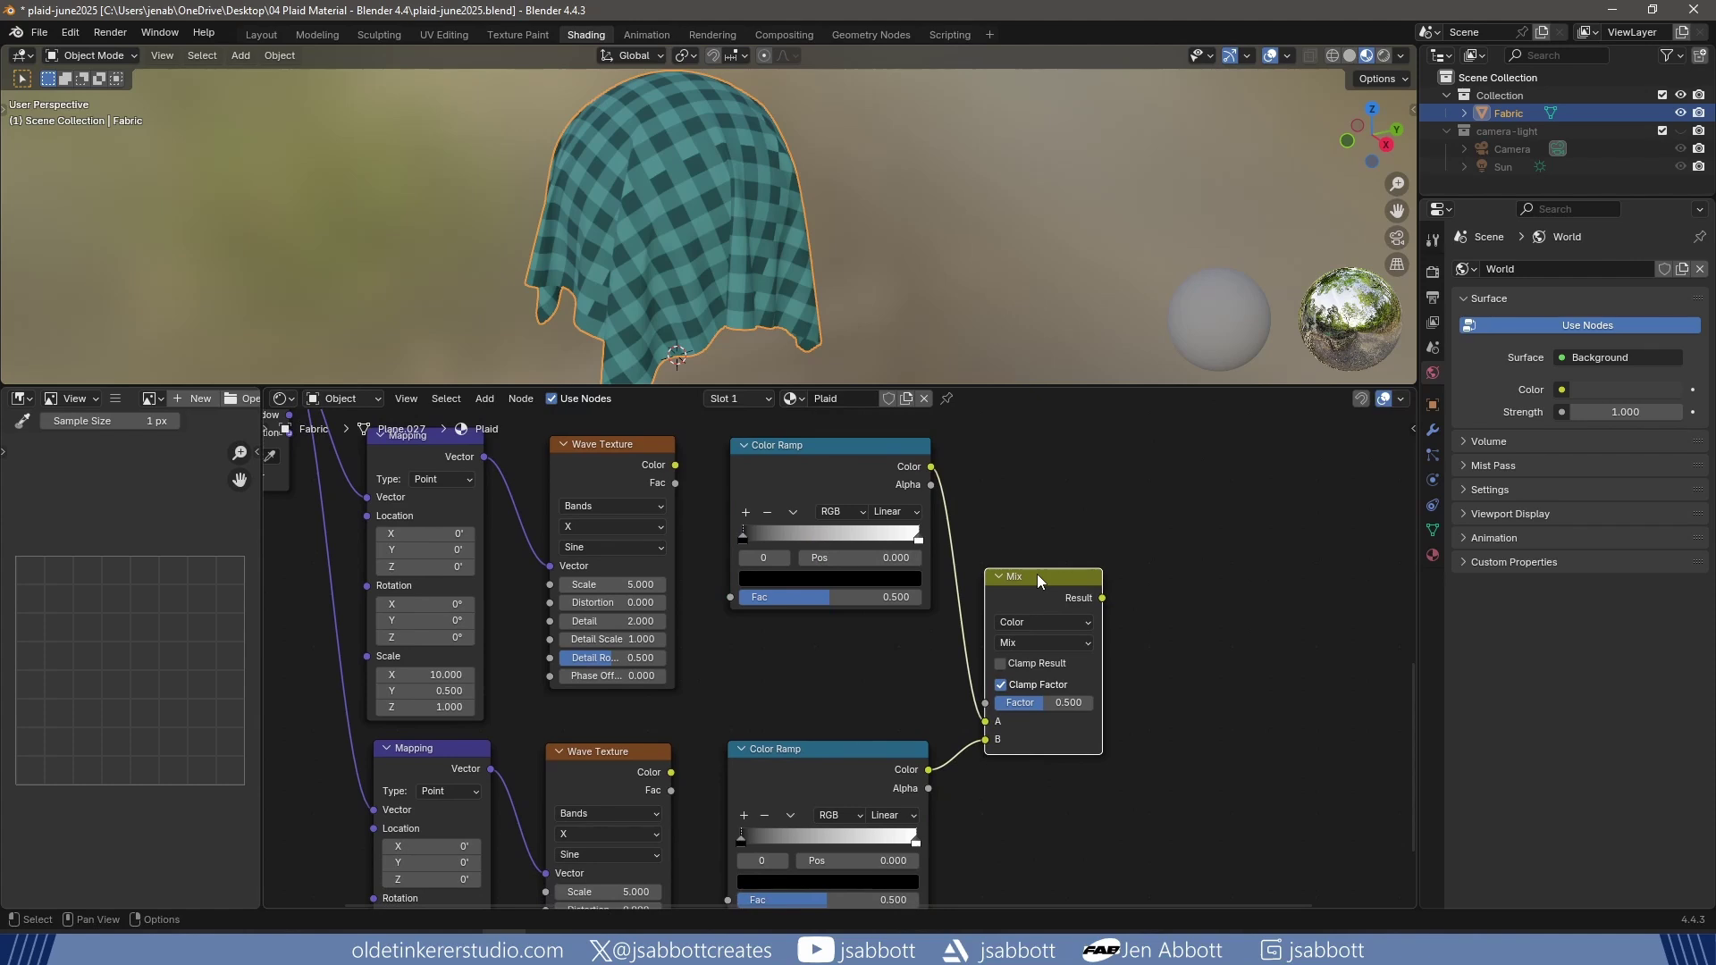
Set the upper Color Ramp's interpolation to Constant and its white stop's position to 0.9.
left_click(887, 511)
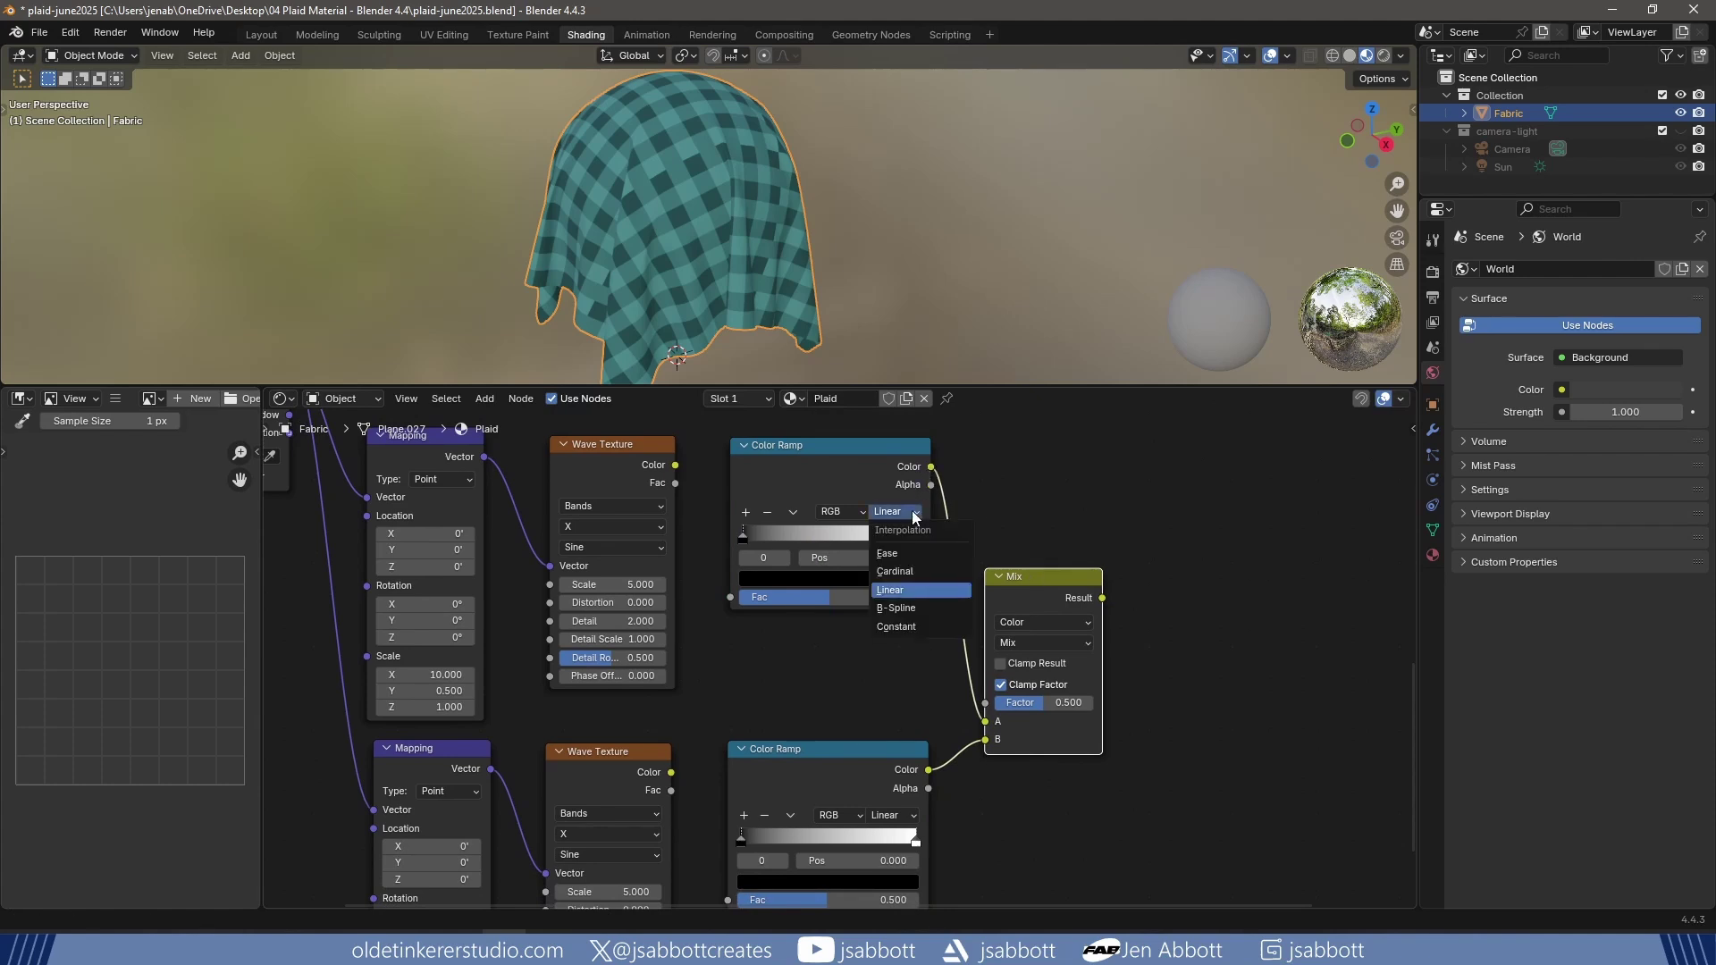
left_click(903, 626)
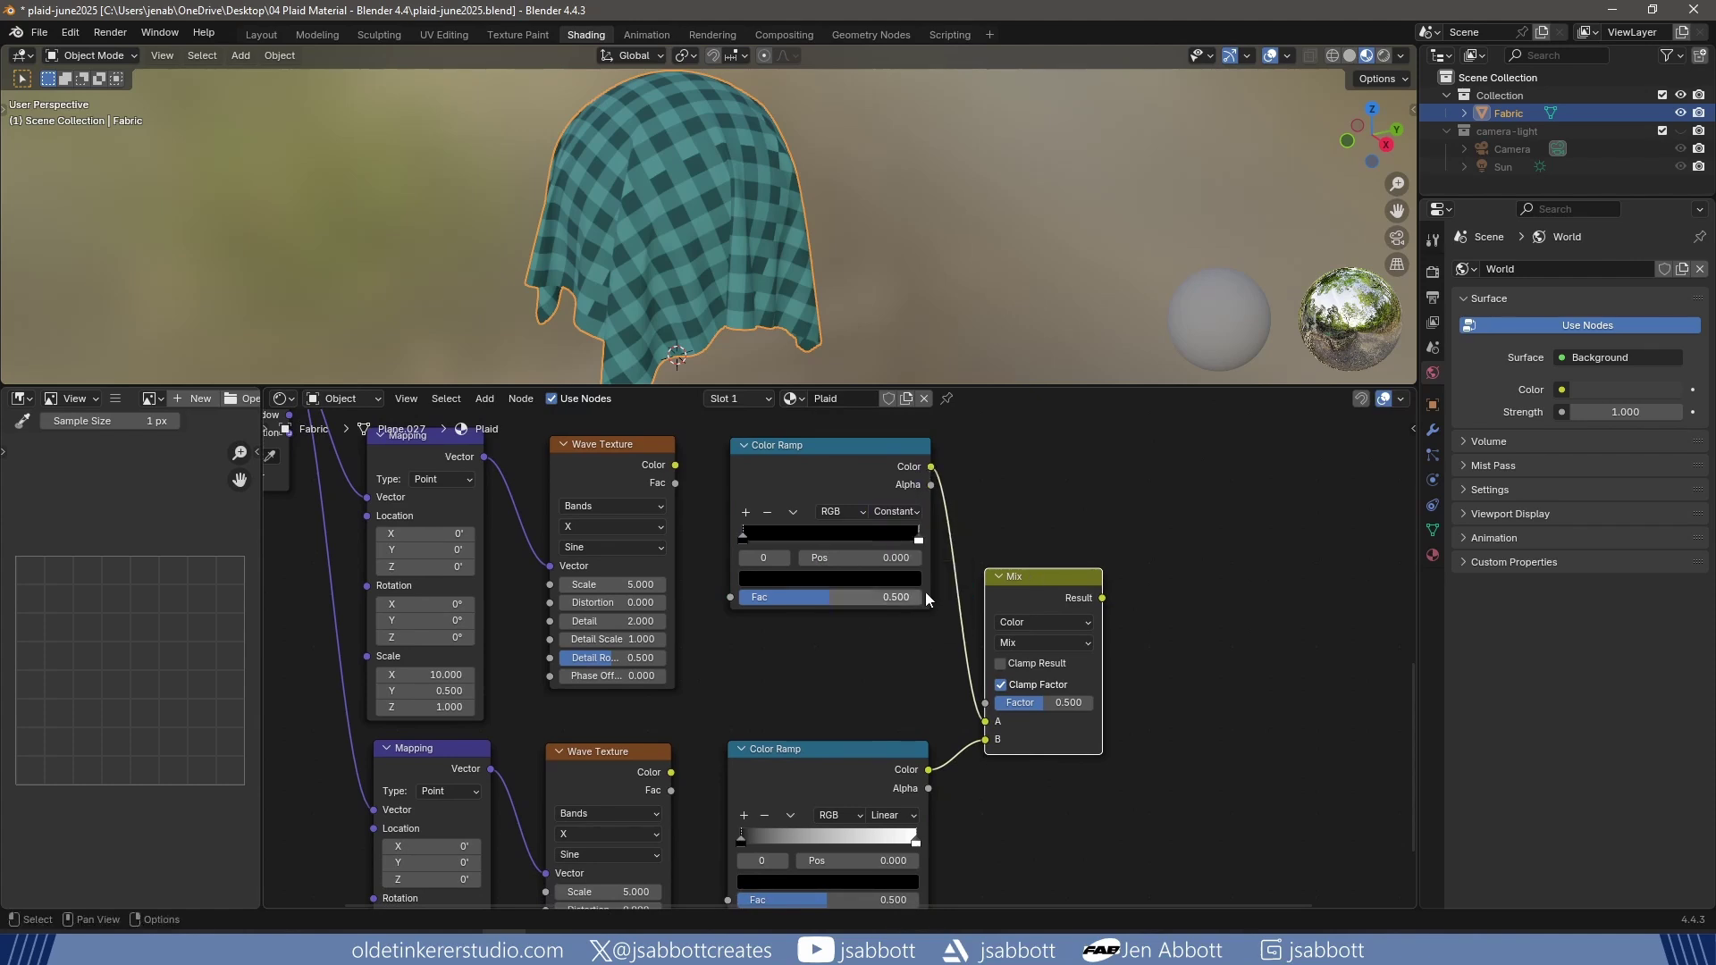
left_click(915, 542)
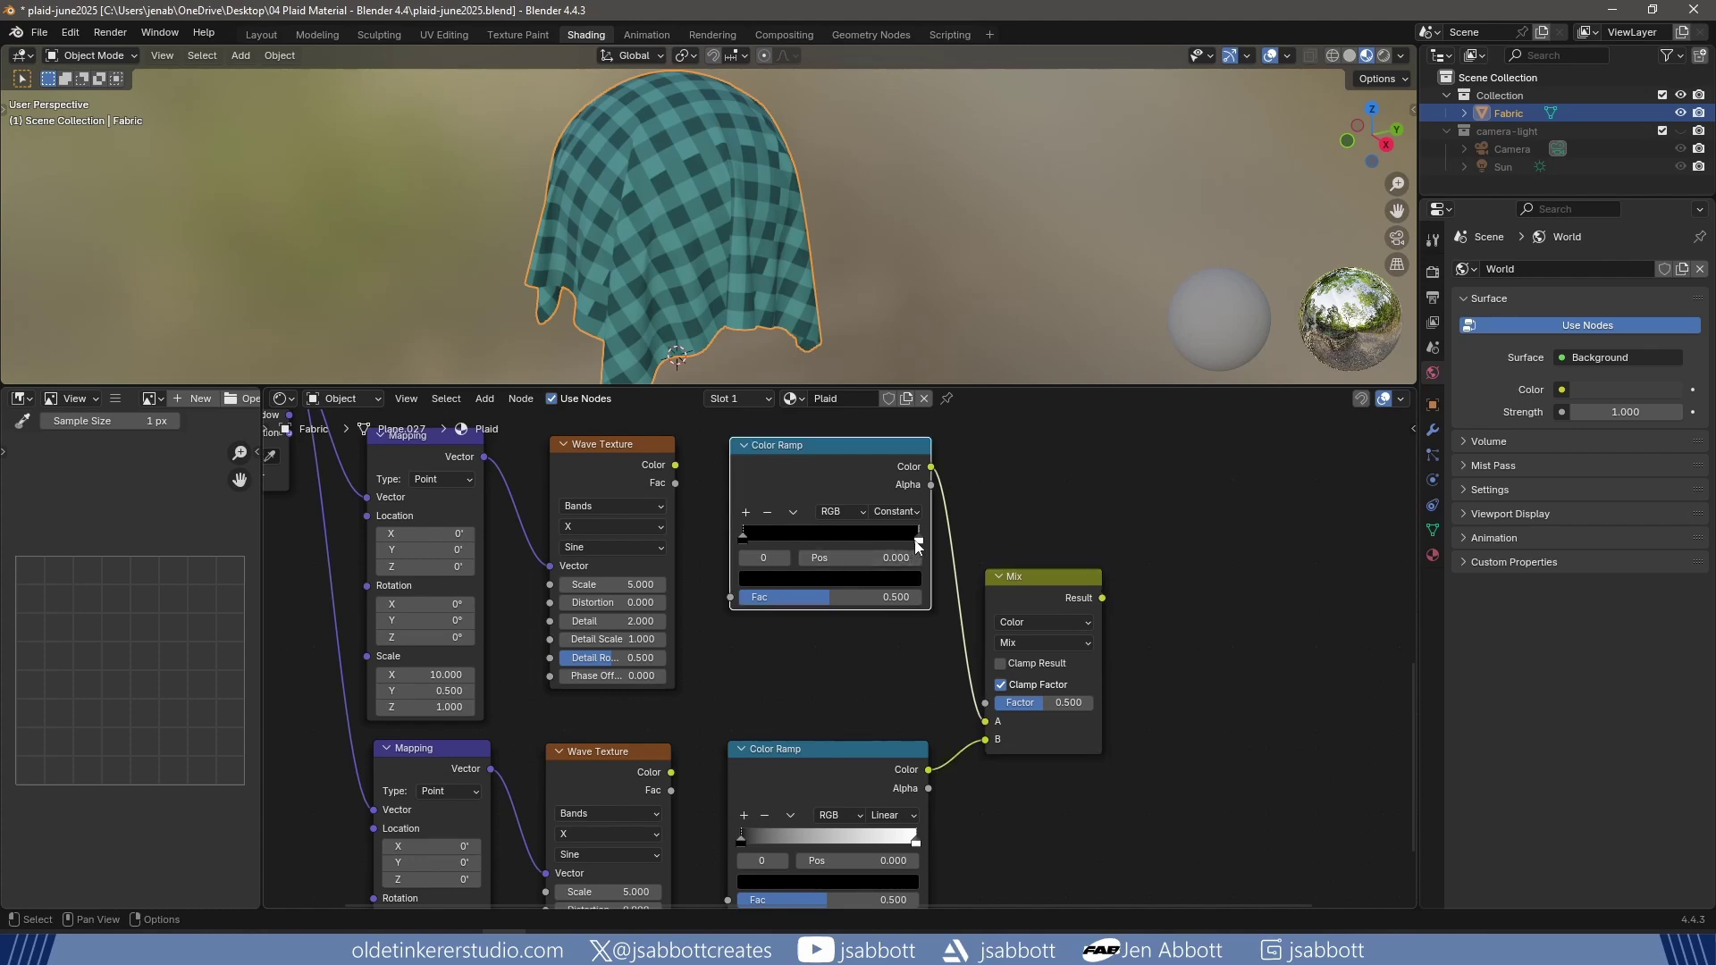
left_click(917, 542)
left_click(880, 558)
type(".9")
key("Return")
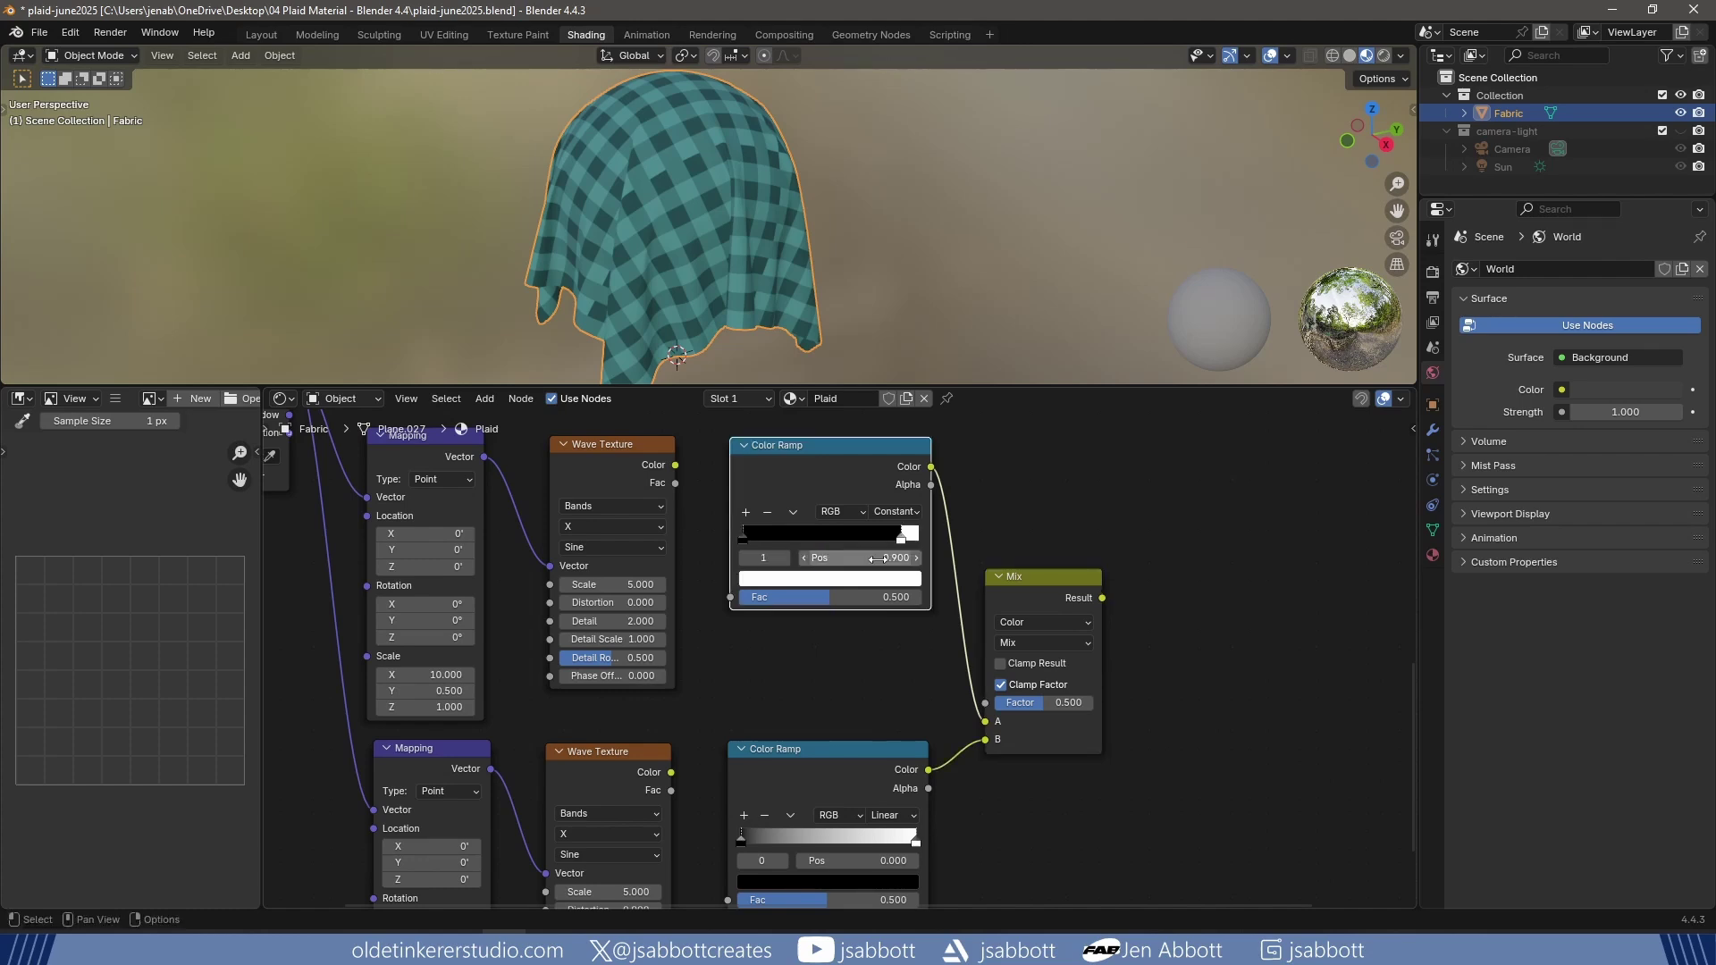
Give the lower Color Ramp Constant interpolation as well, with its white stop at position 0.9.
left_click(901, 816)
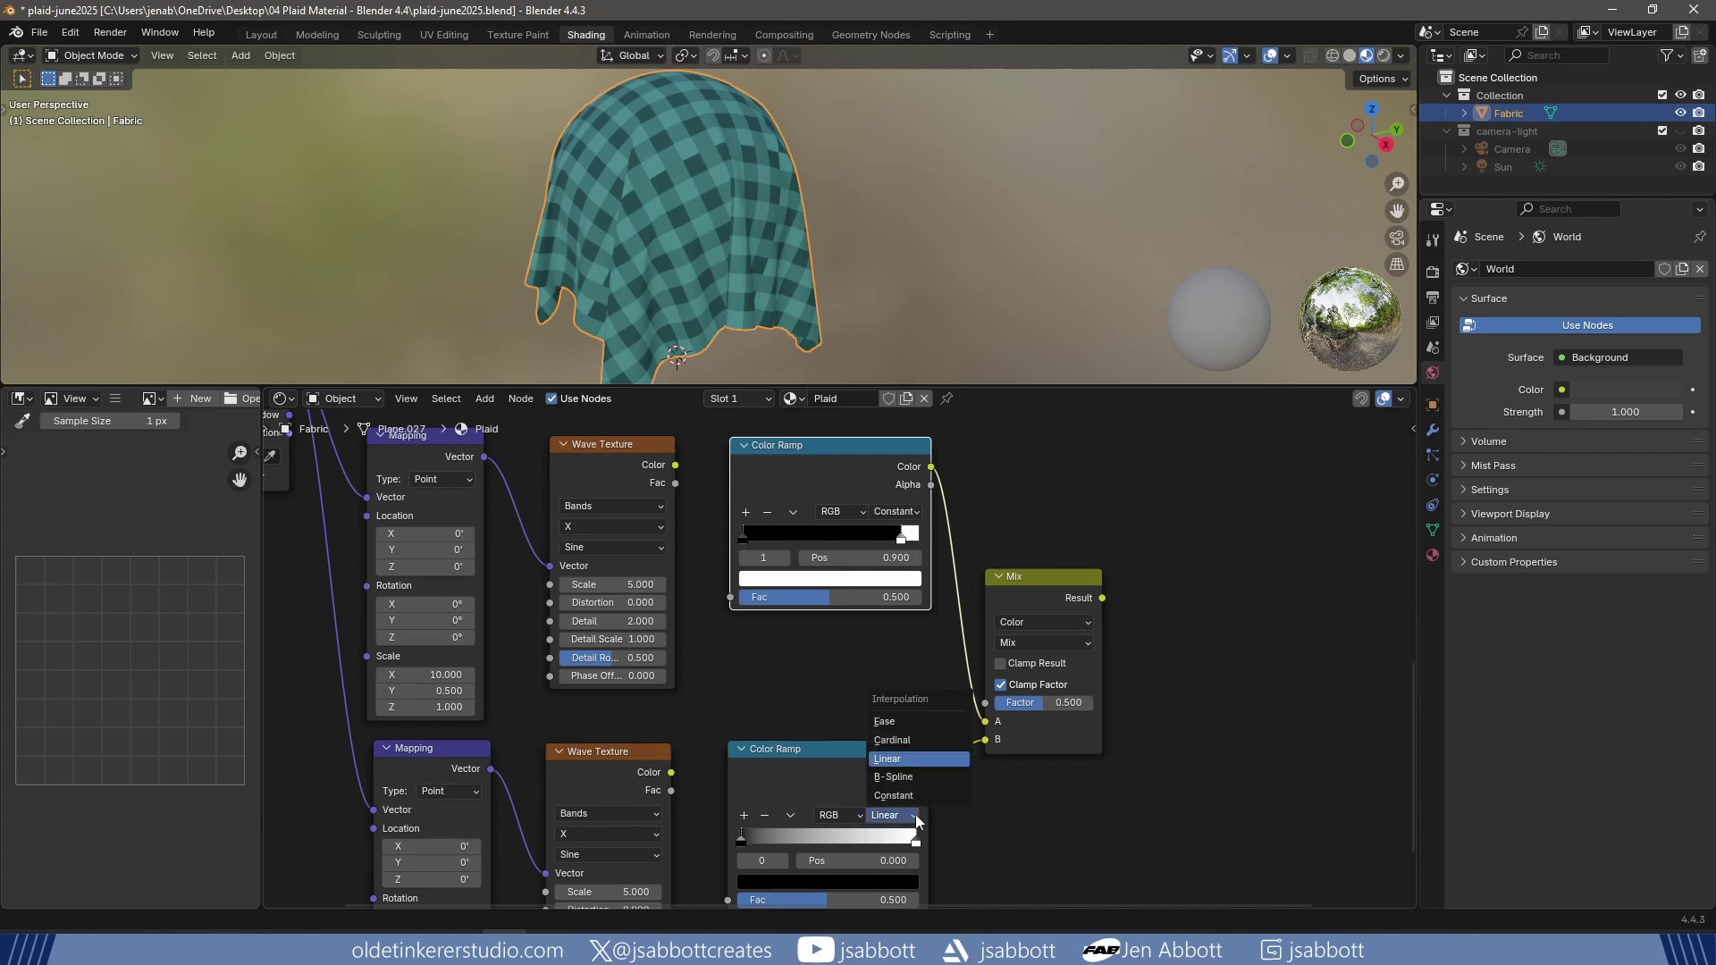
left_click(912, 795)
left_click(914, 845)
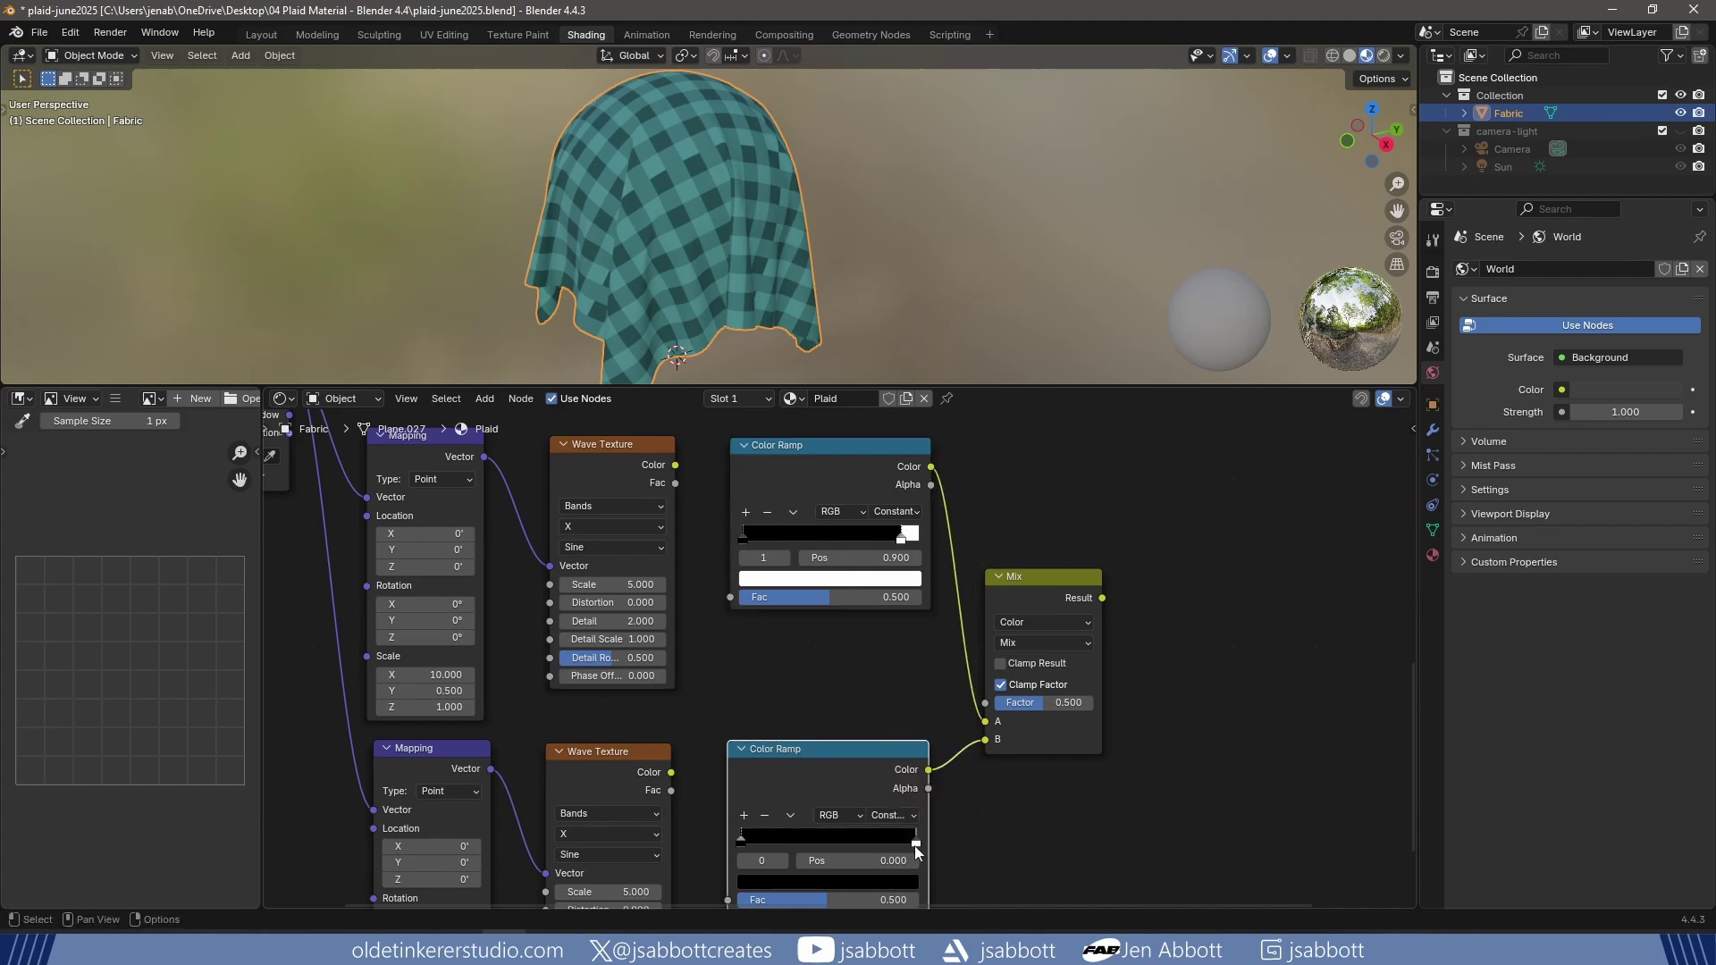
left_click(899, 860)
type(".9")
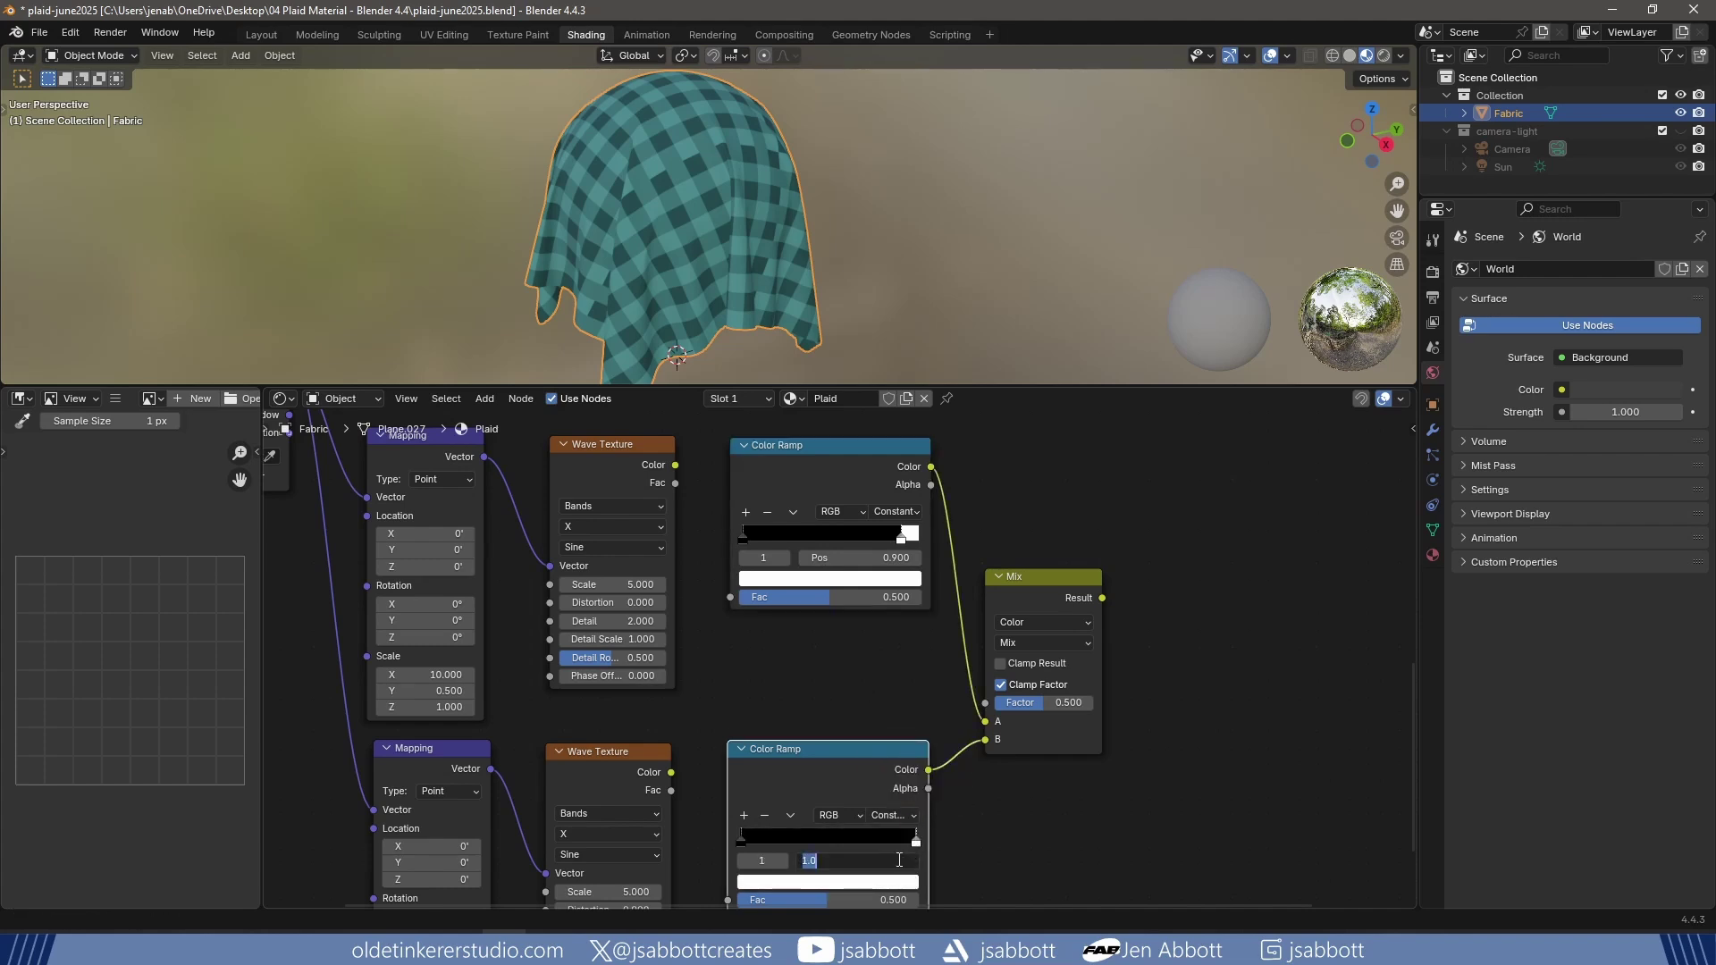
key("Return")
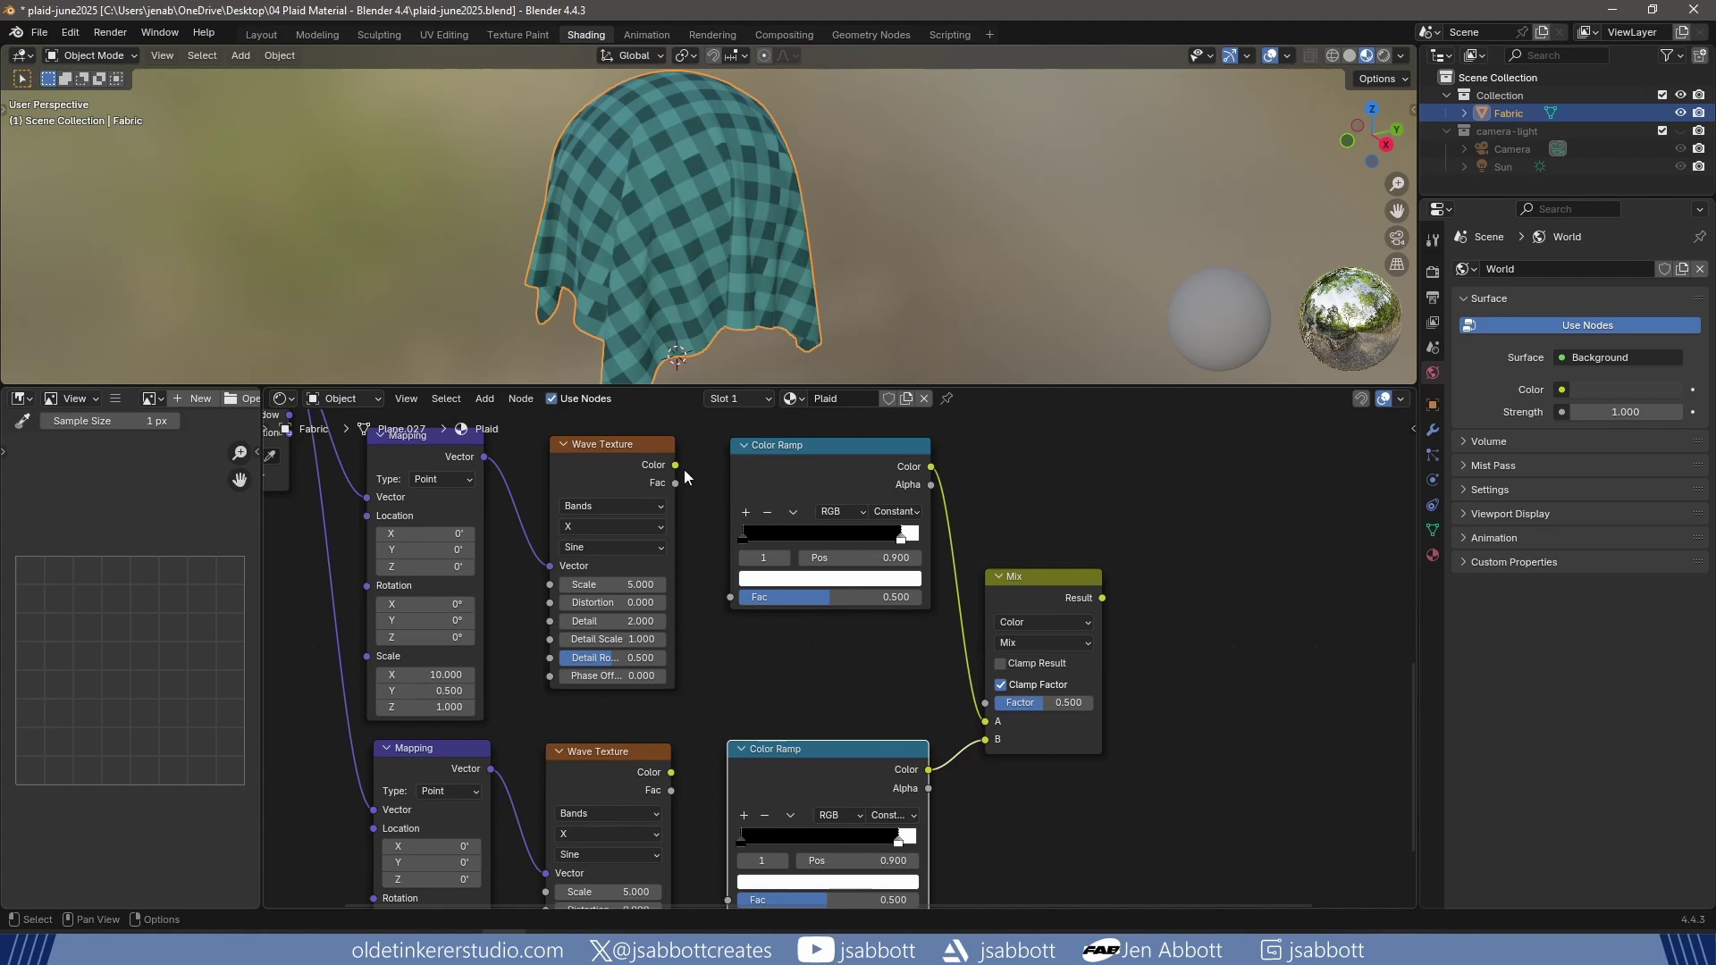
Connect each Wave Texture's Color output to the Fac input of the Color Ramp beside it.
left_click_drag(675, 465, 730, 597)
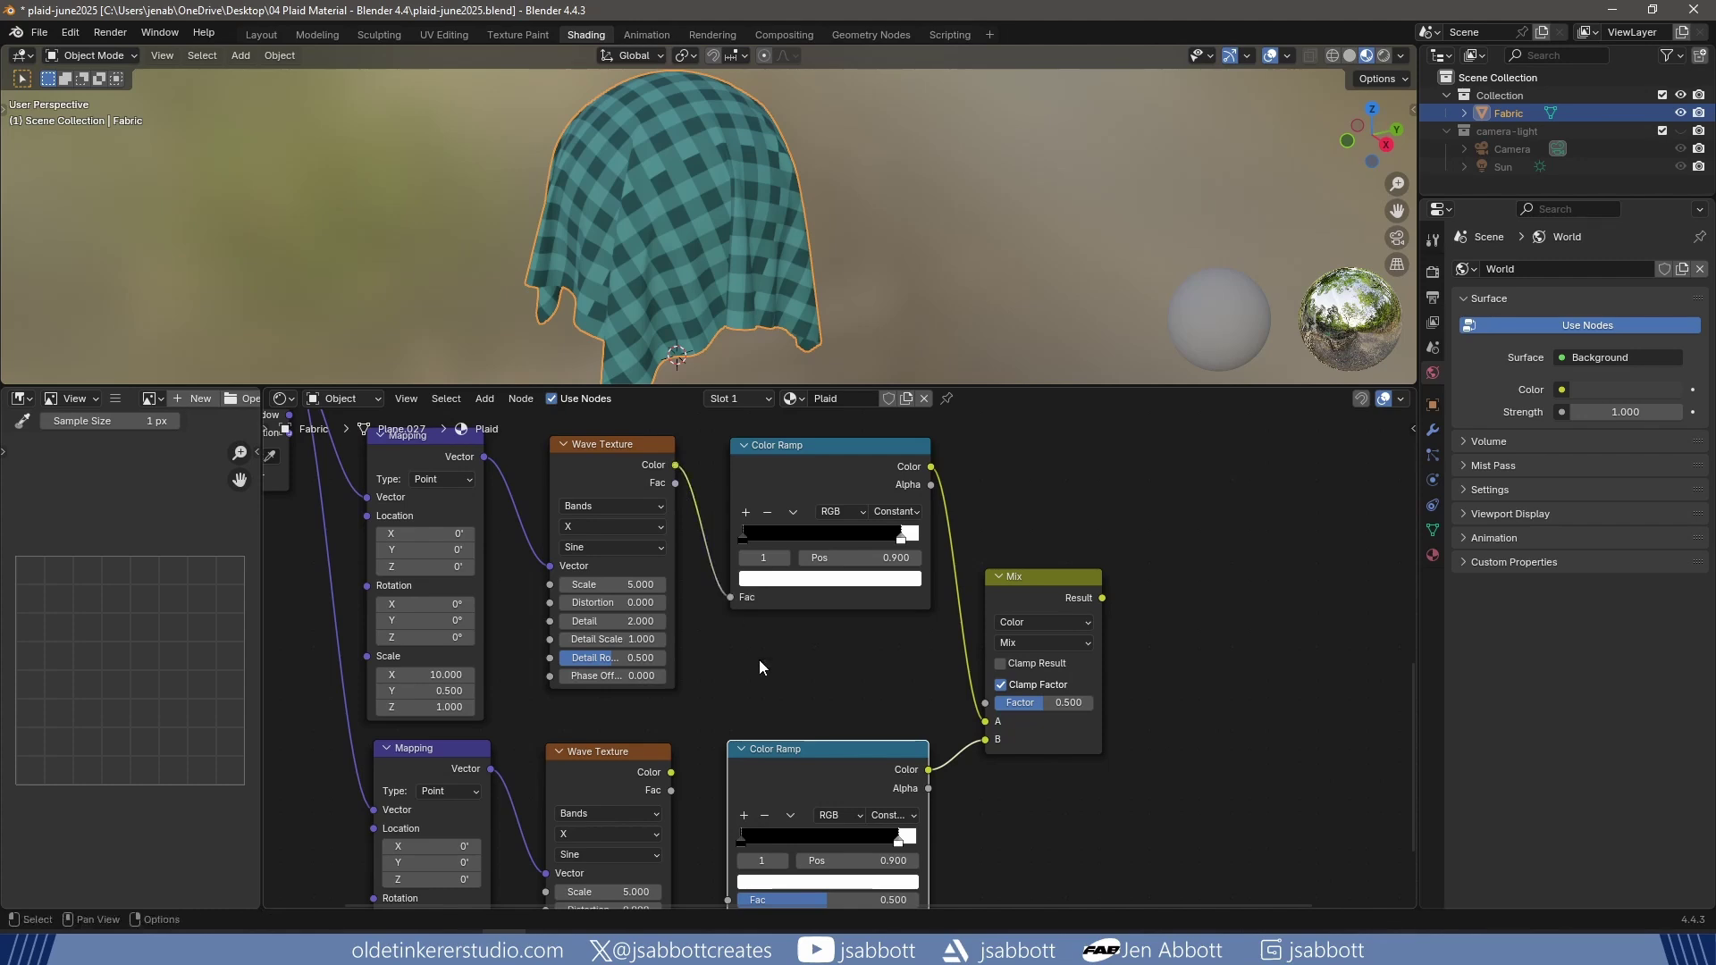
middle_click_drag(706, 747, 715, 679)
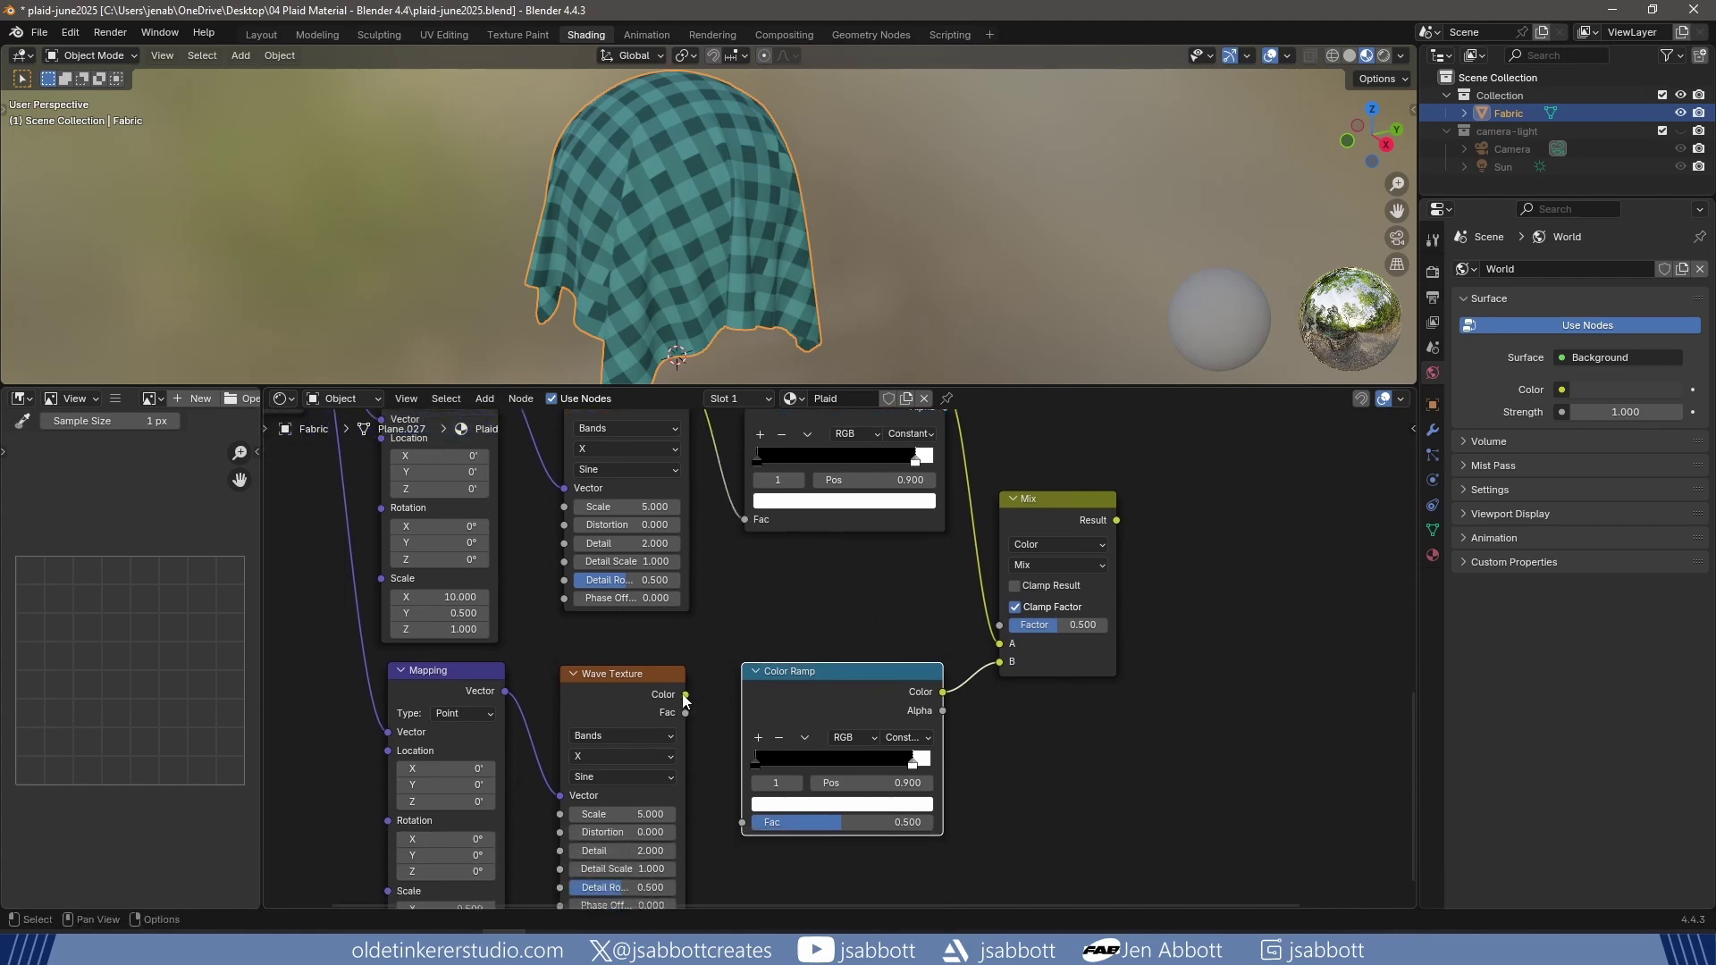
left_click_drag(685, 695, 741, 822)
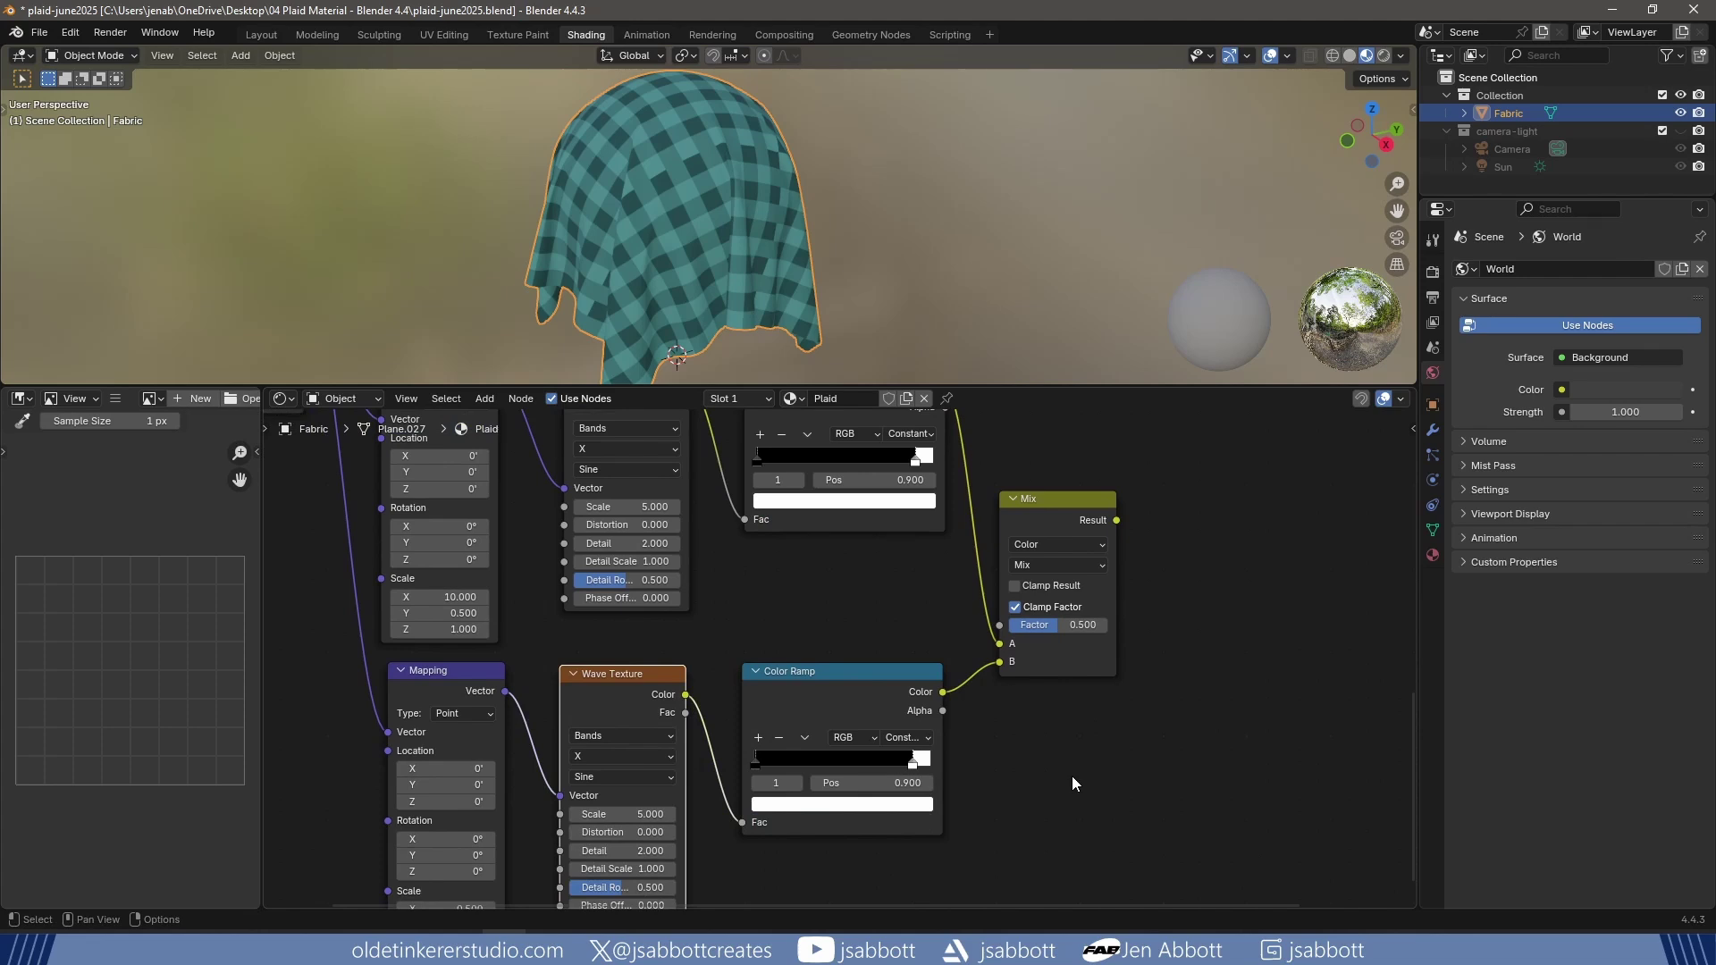
Set the lower Wave Texture's bands direction to Y and the Scale of both Wave Textures to 100.
left_click(651, 758)
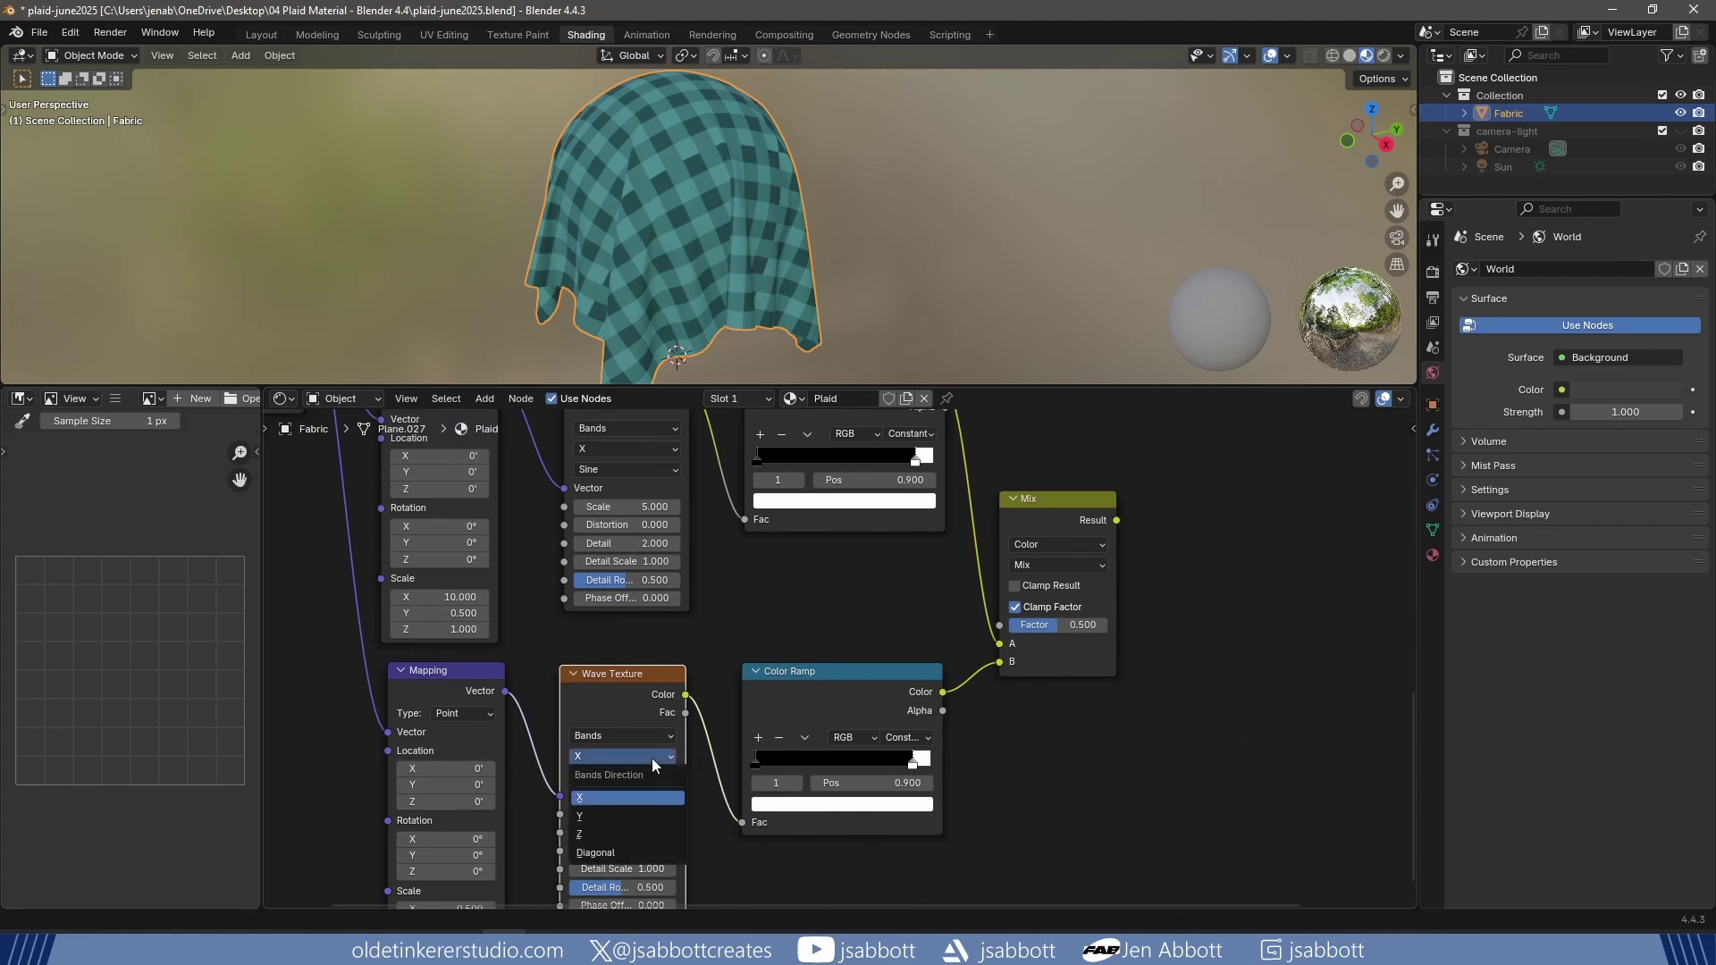
left_click(604, 815)
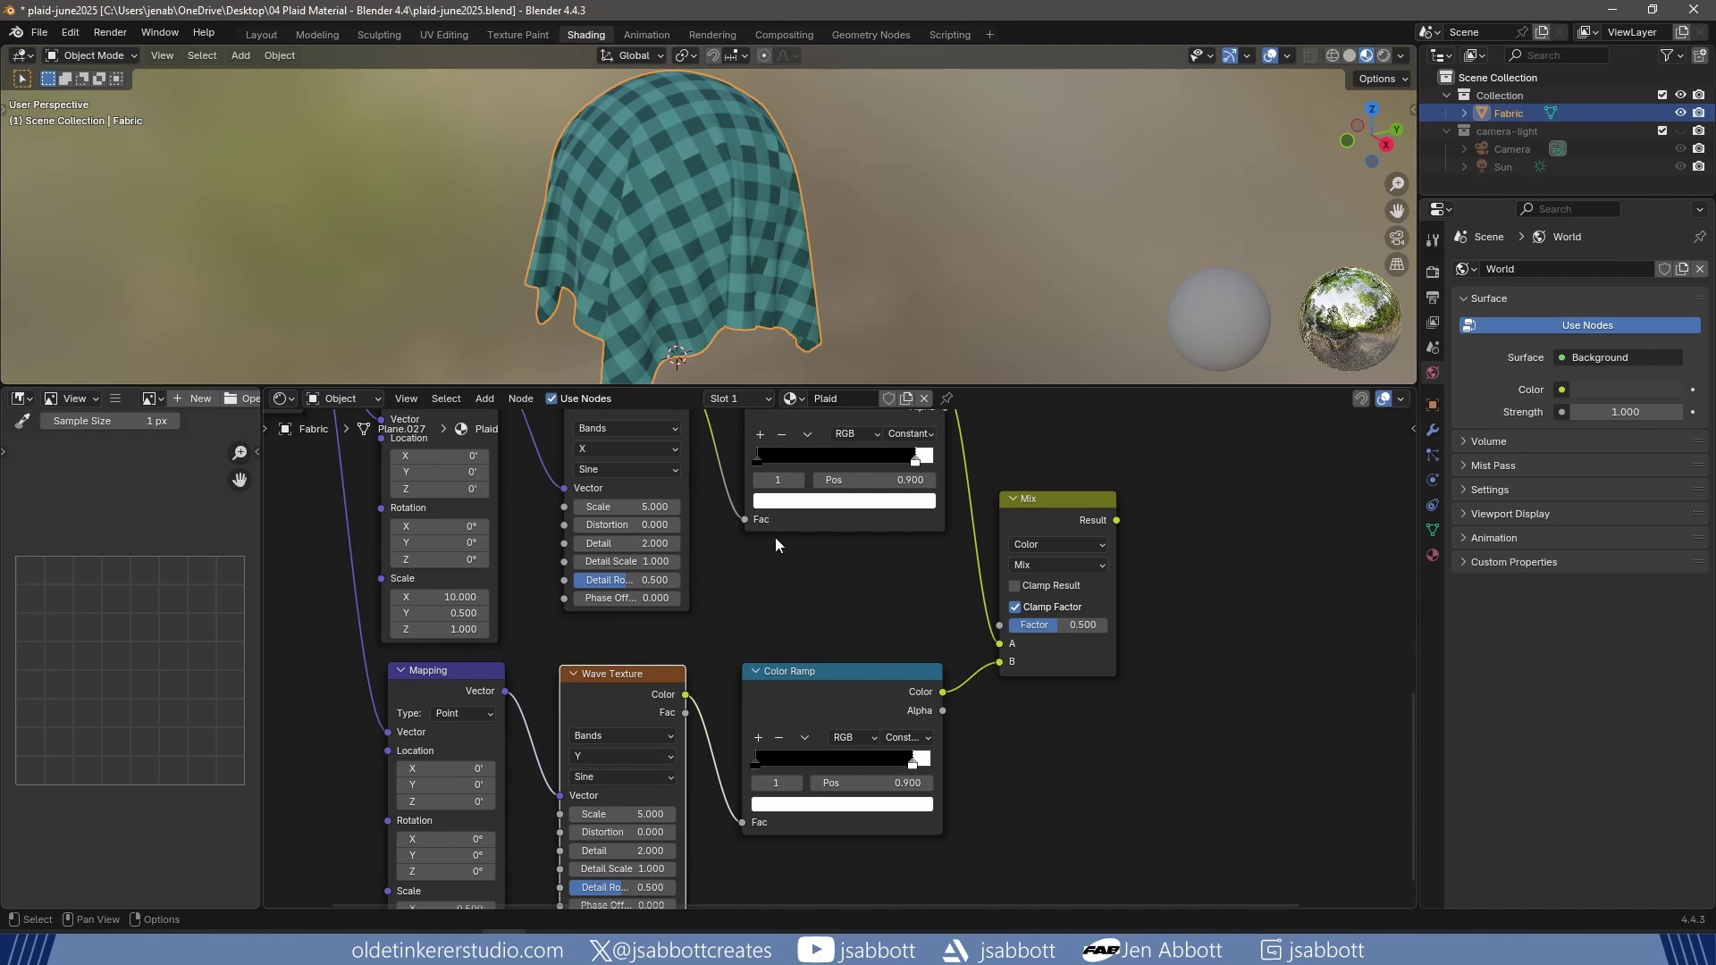
left_click(632, 508)
type("100")
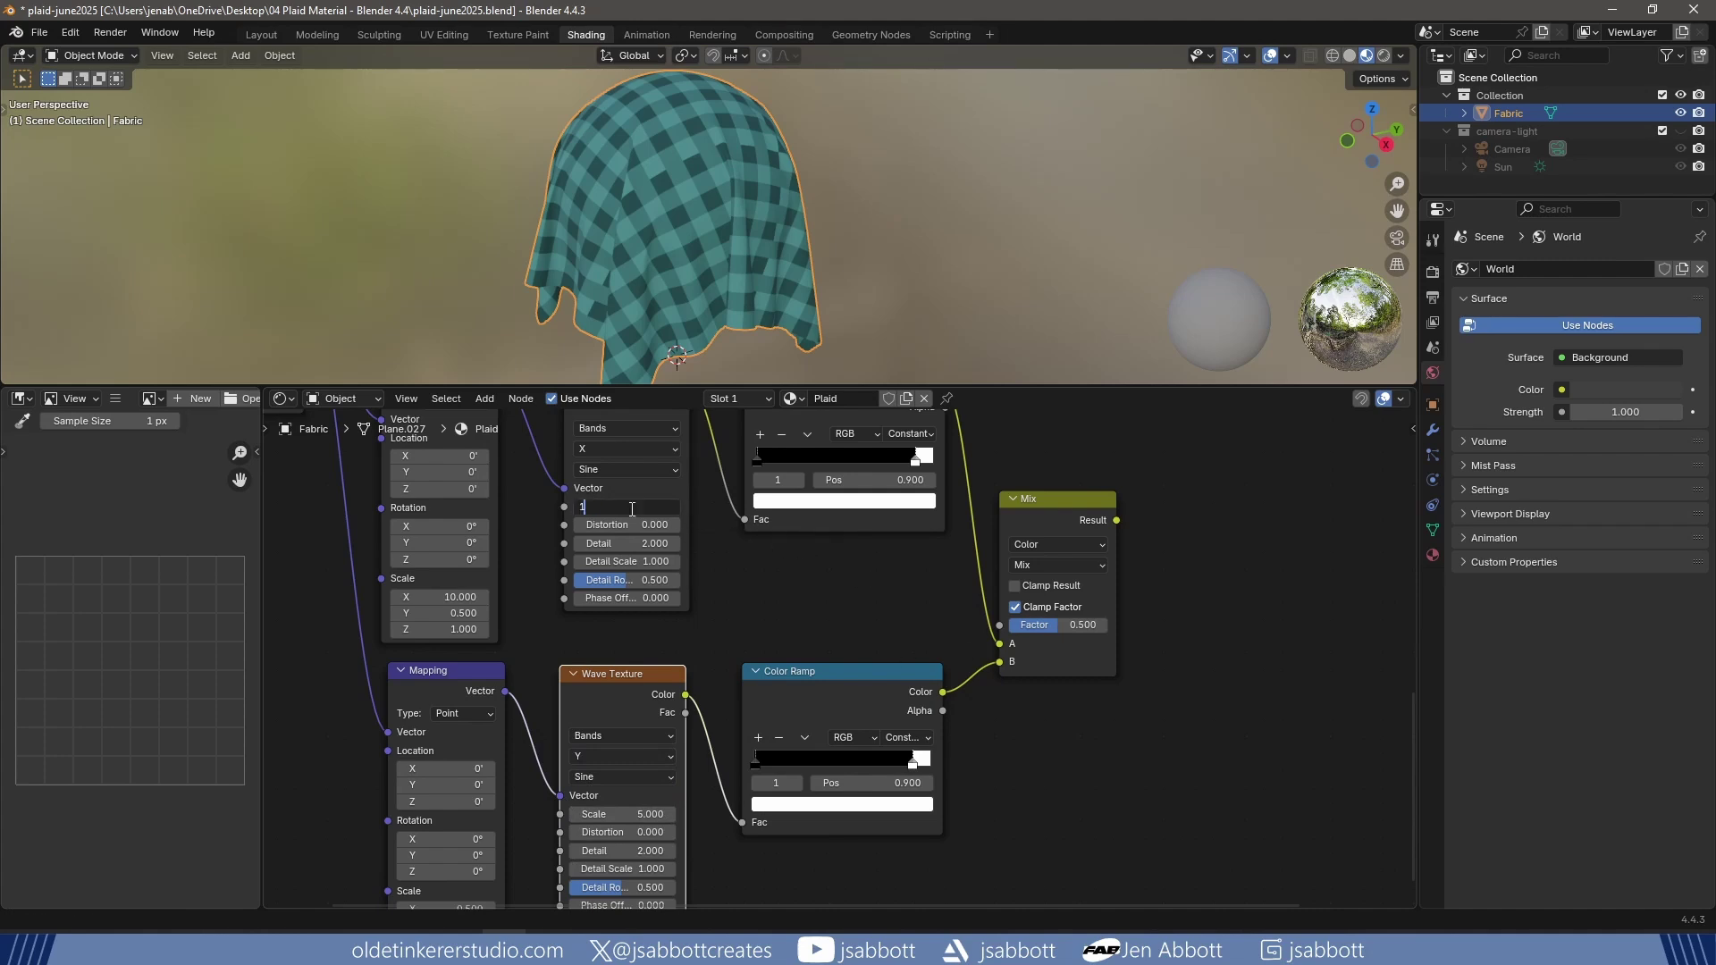
key("Return")
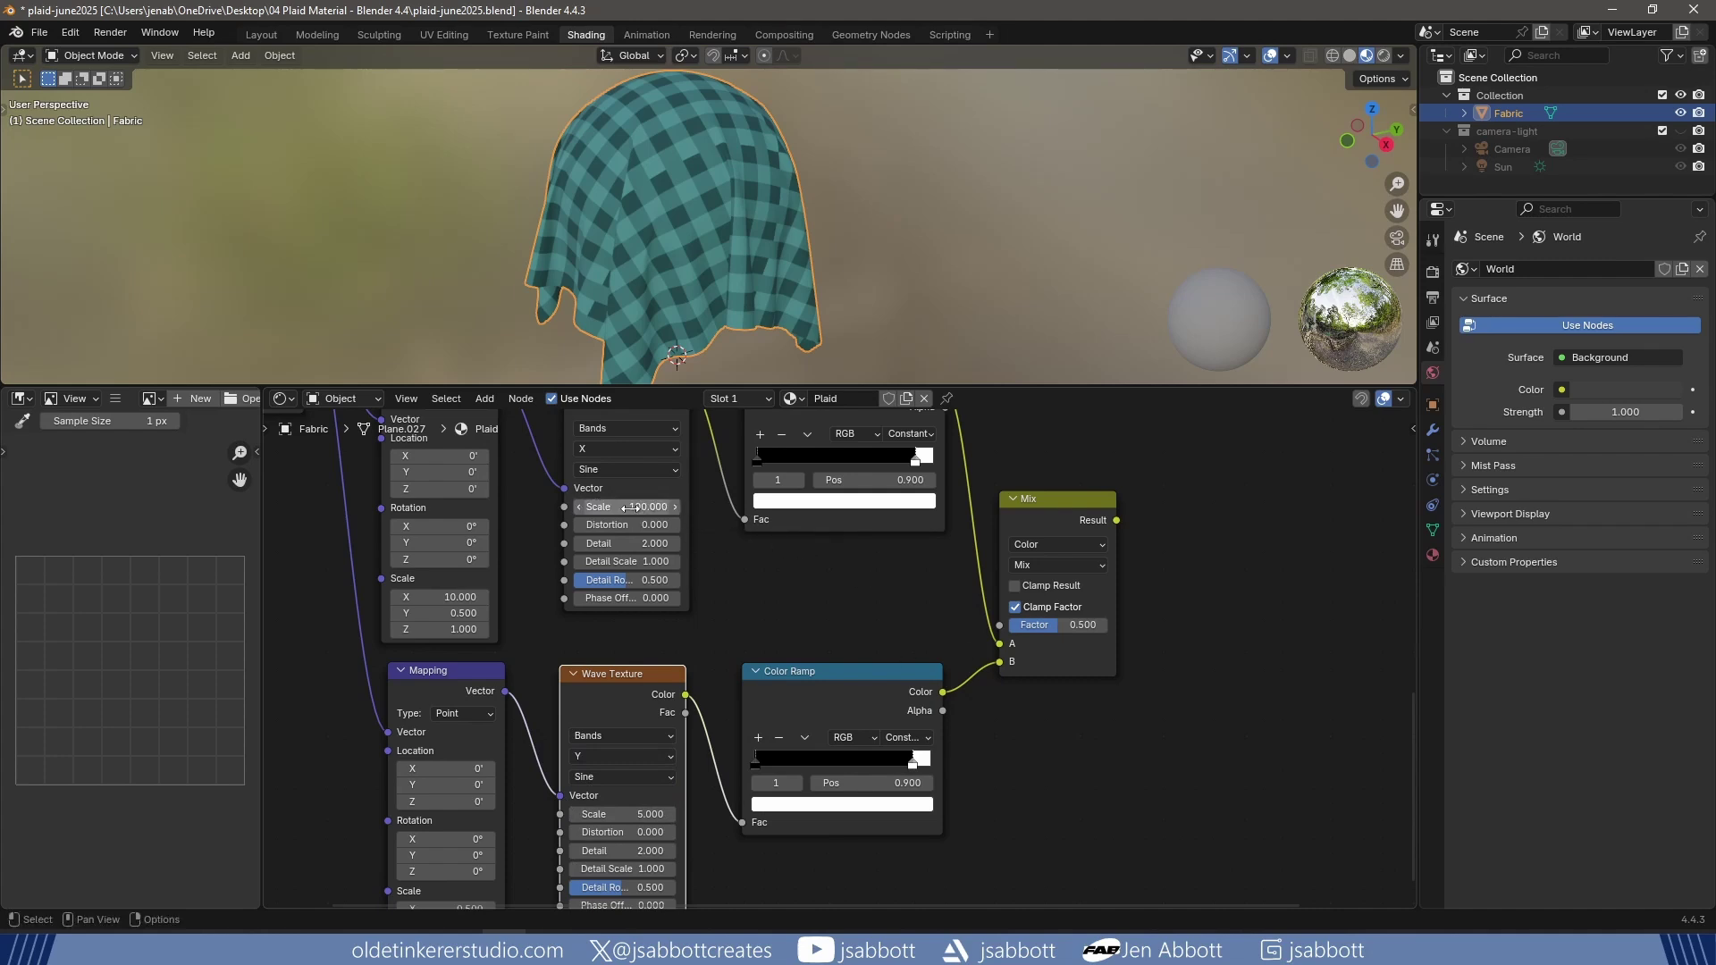
left_click(628, 813)
type("100")
key("Return")
Set the upper Wave Texture's Distortion, Detail, Detail Scale, Detail Roughness and Phase Offset to 0.
left_click_drag(615, 525, 624, 598)
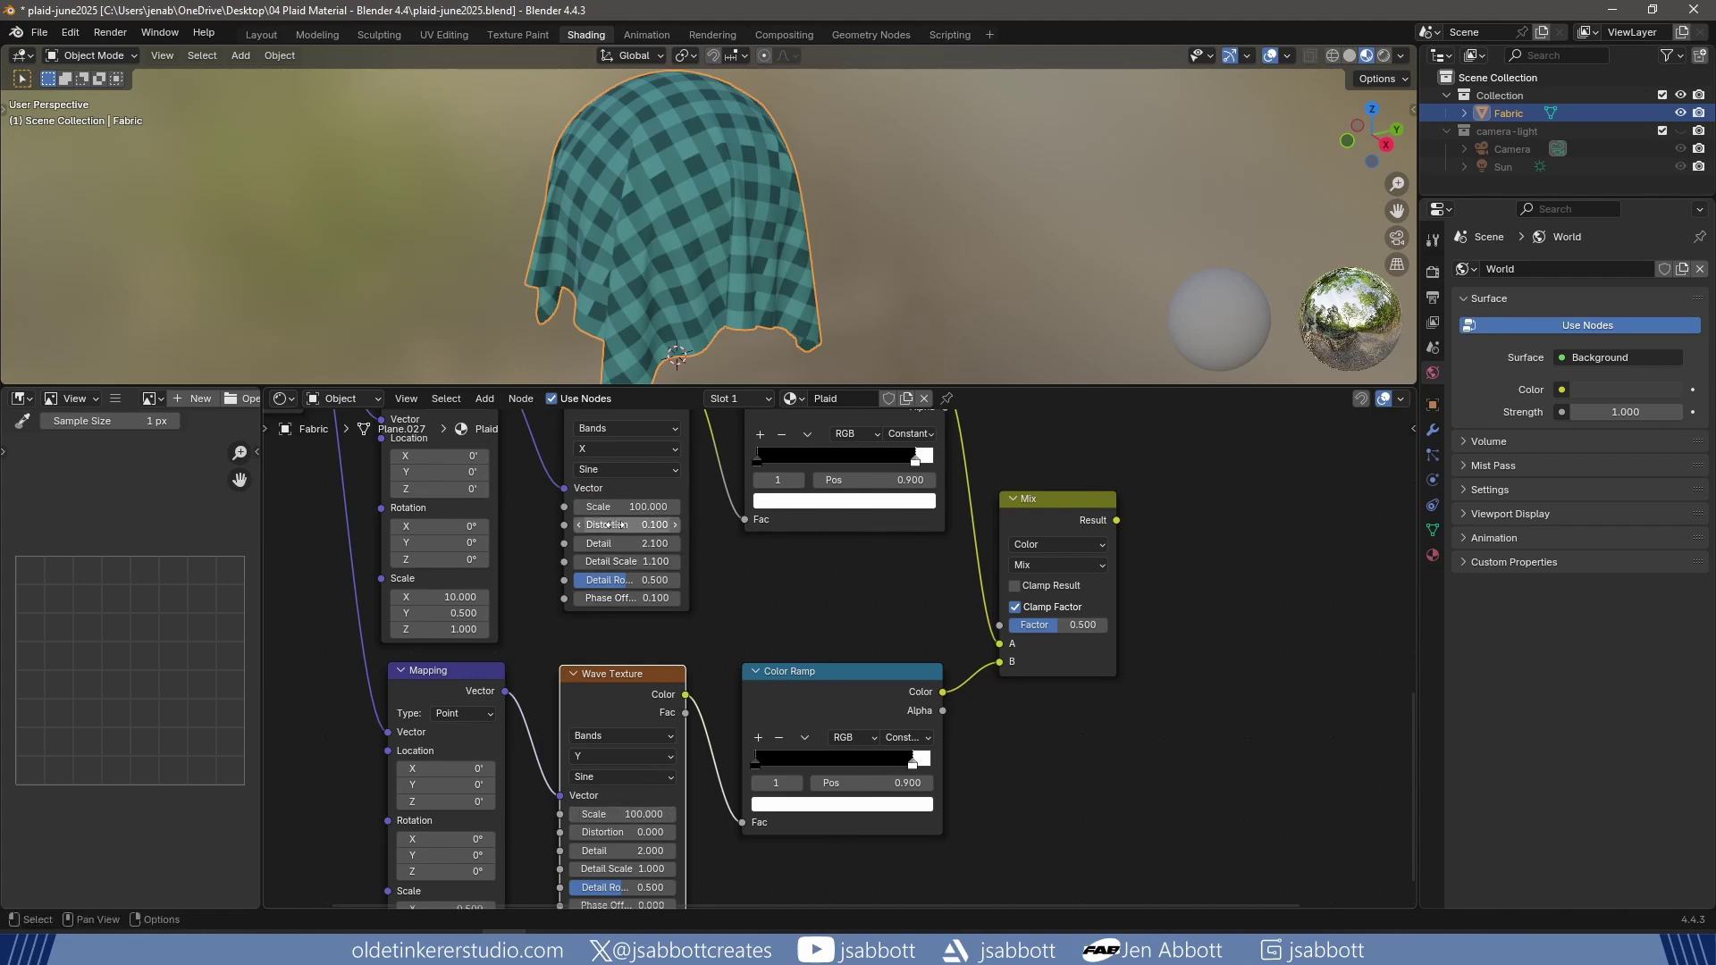
left_click_drag(615, 525, 621, 598)
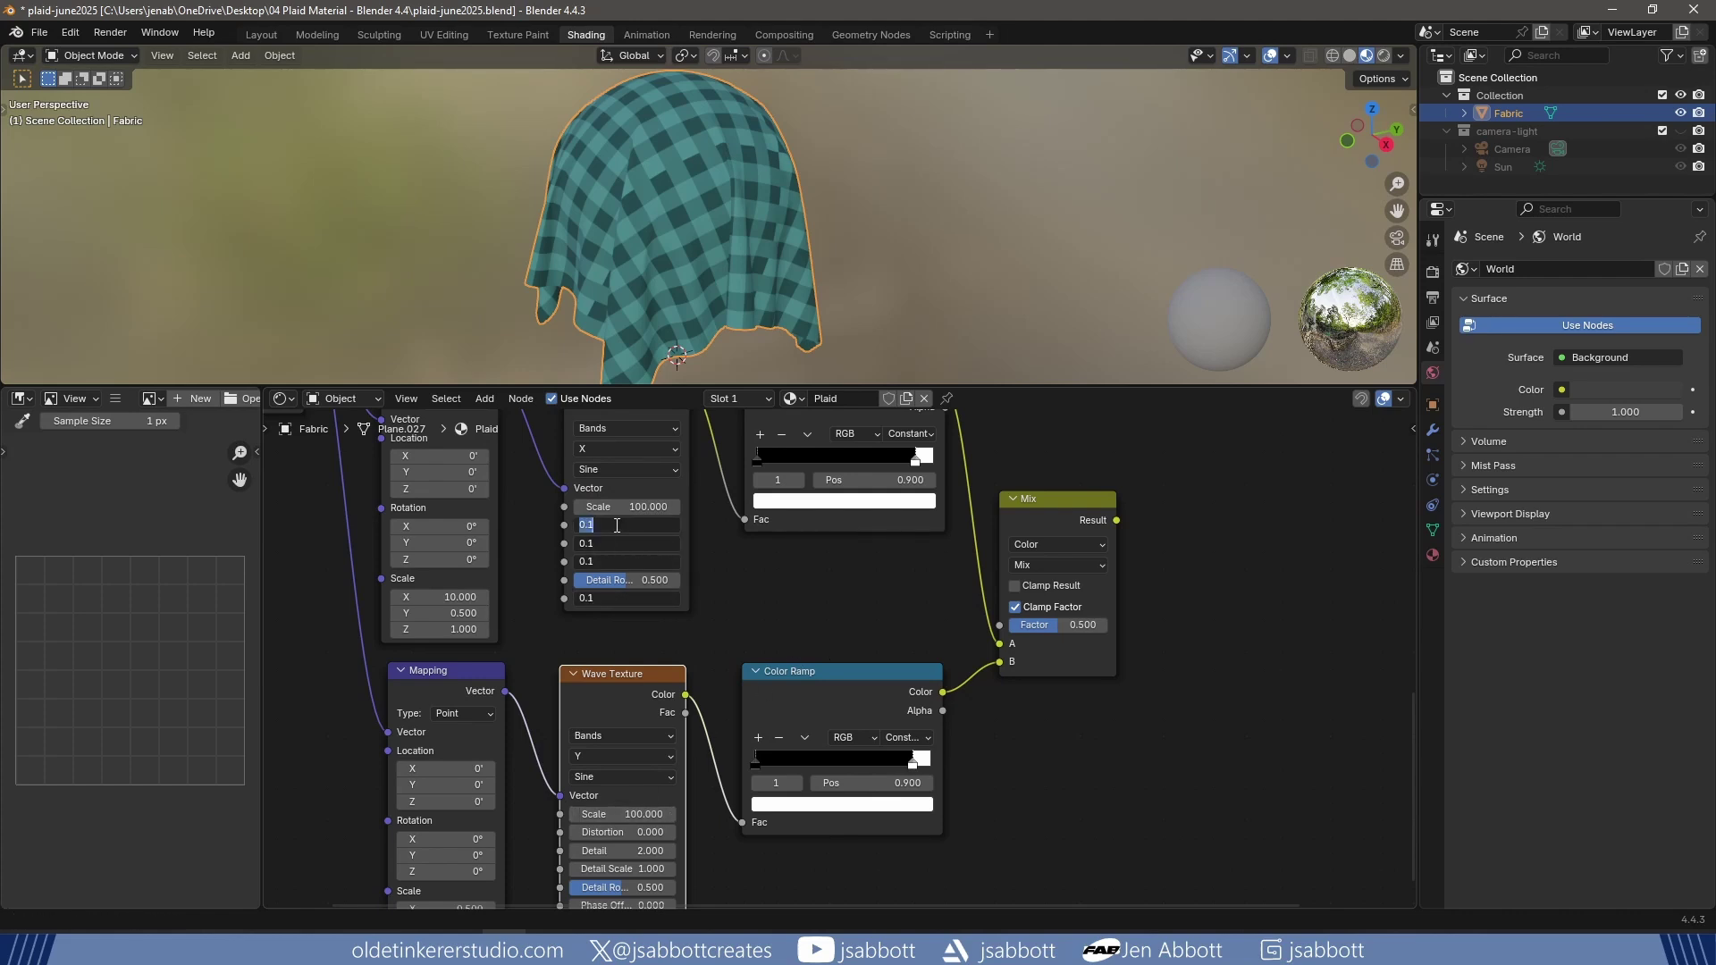
type("0")
key("Return")
left_click(615, 583)
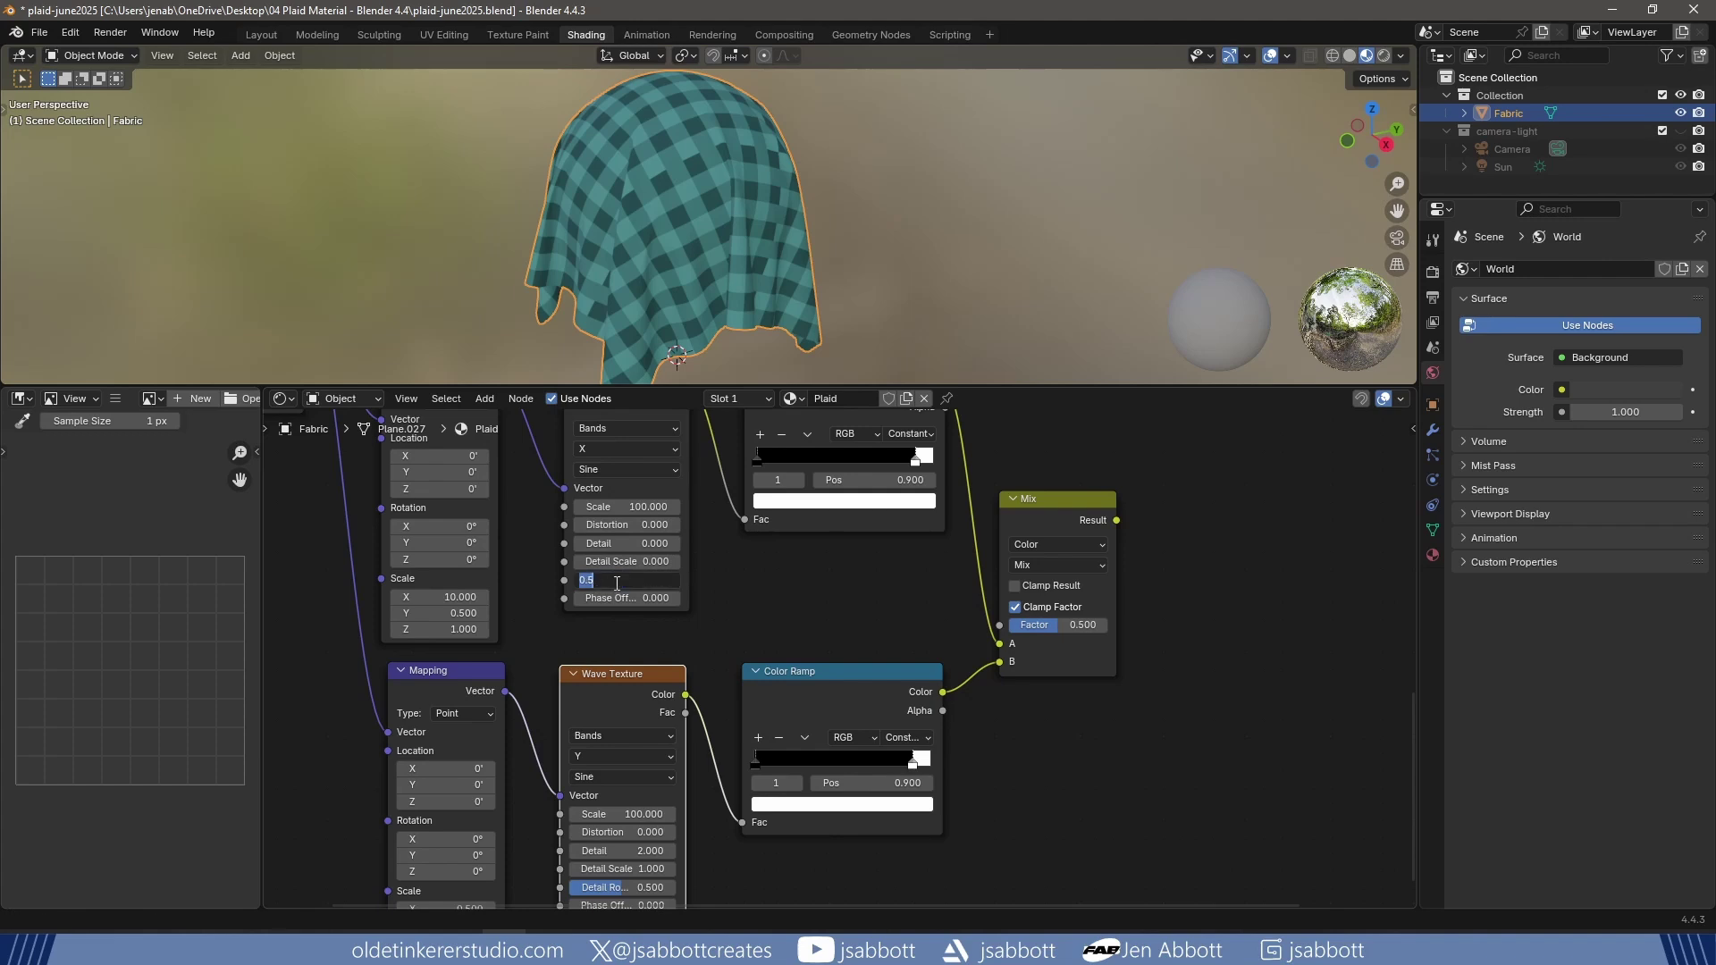
type("0")
key("Return")
Set the lower Wave Texture's Scale, Distortion, Detail, Detail Scale, Detail Roughness and Phase Offset to 0.
middle_click_drag(754, 606, 723, 456)
mouse_move(551, 667)
left_mouse_down()
mouse_move(554, 758)
mouse_move(566, 667)
left_mouse_up()
type("0")
key("Return")
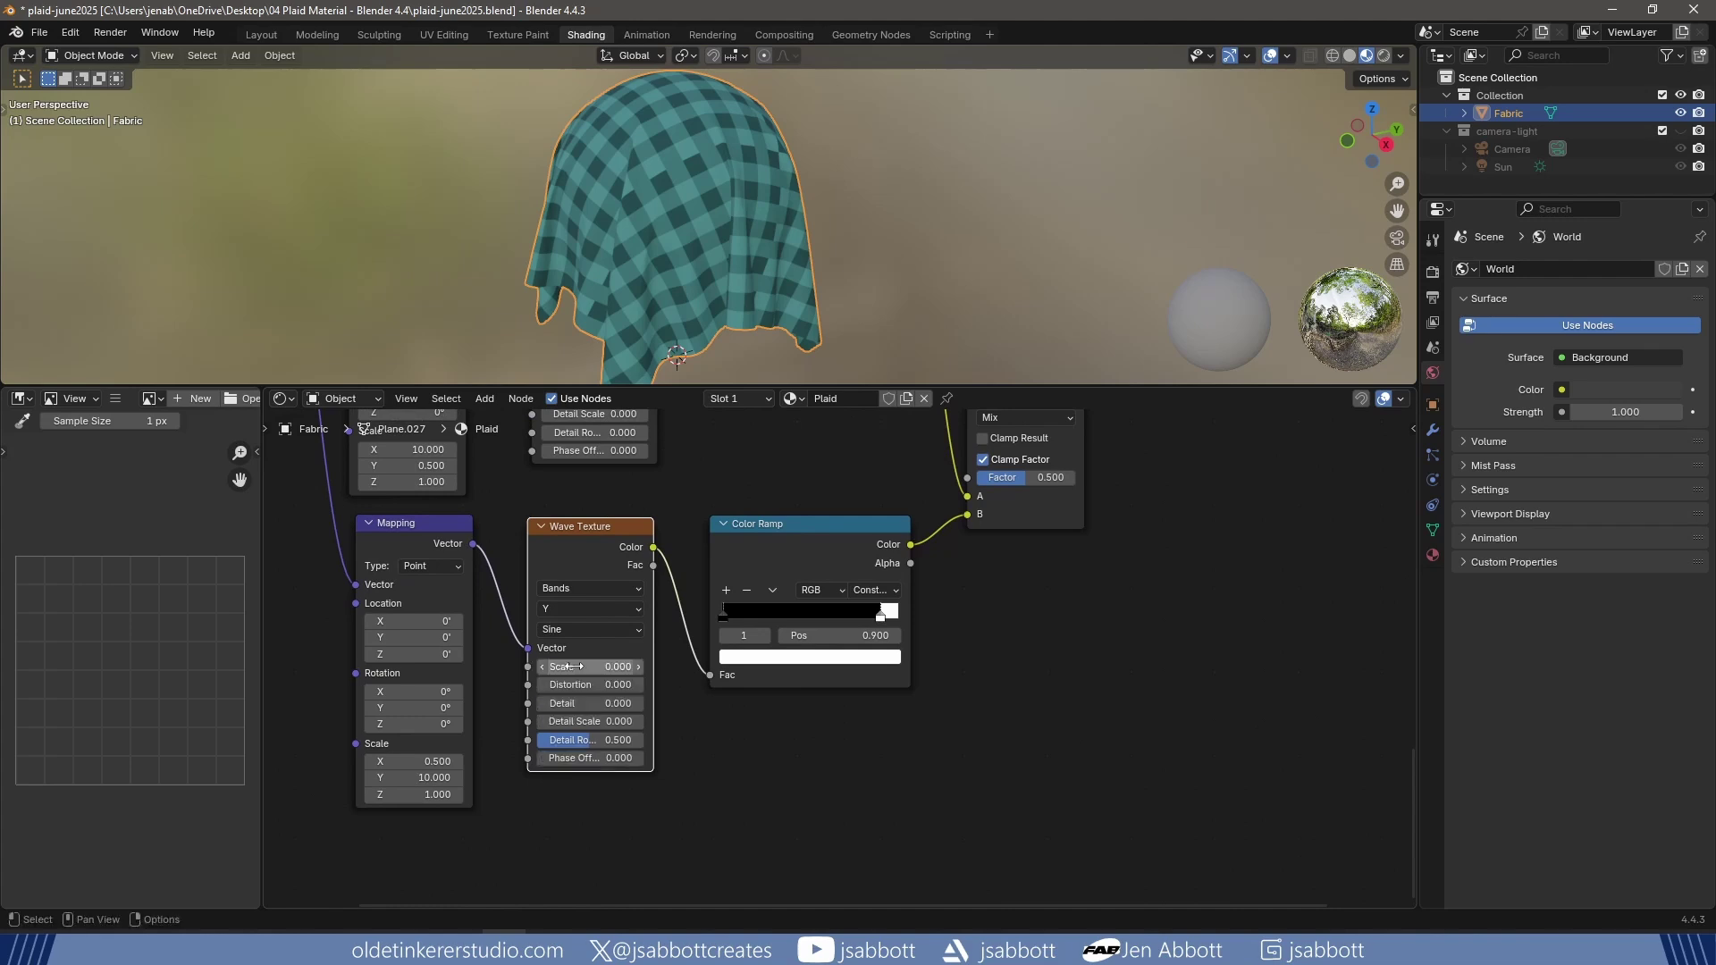
left_click(577, 740)
type("0")
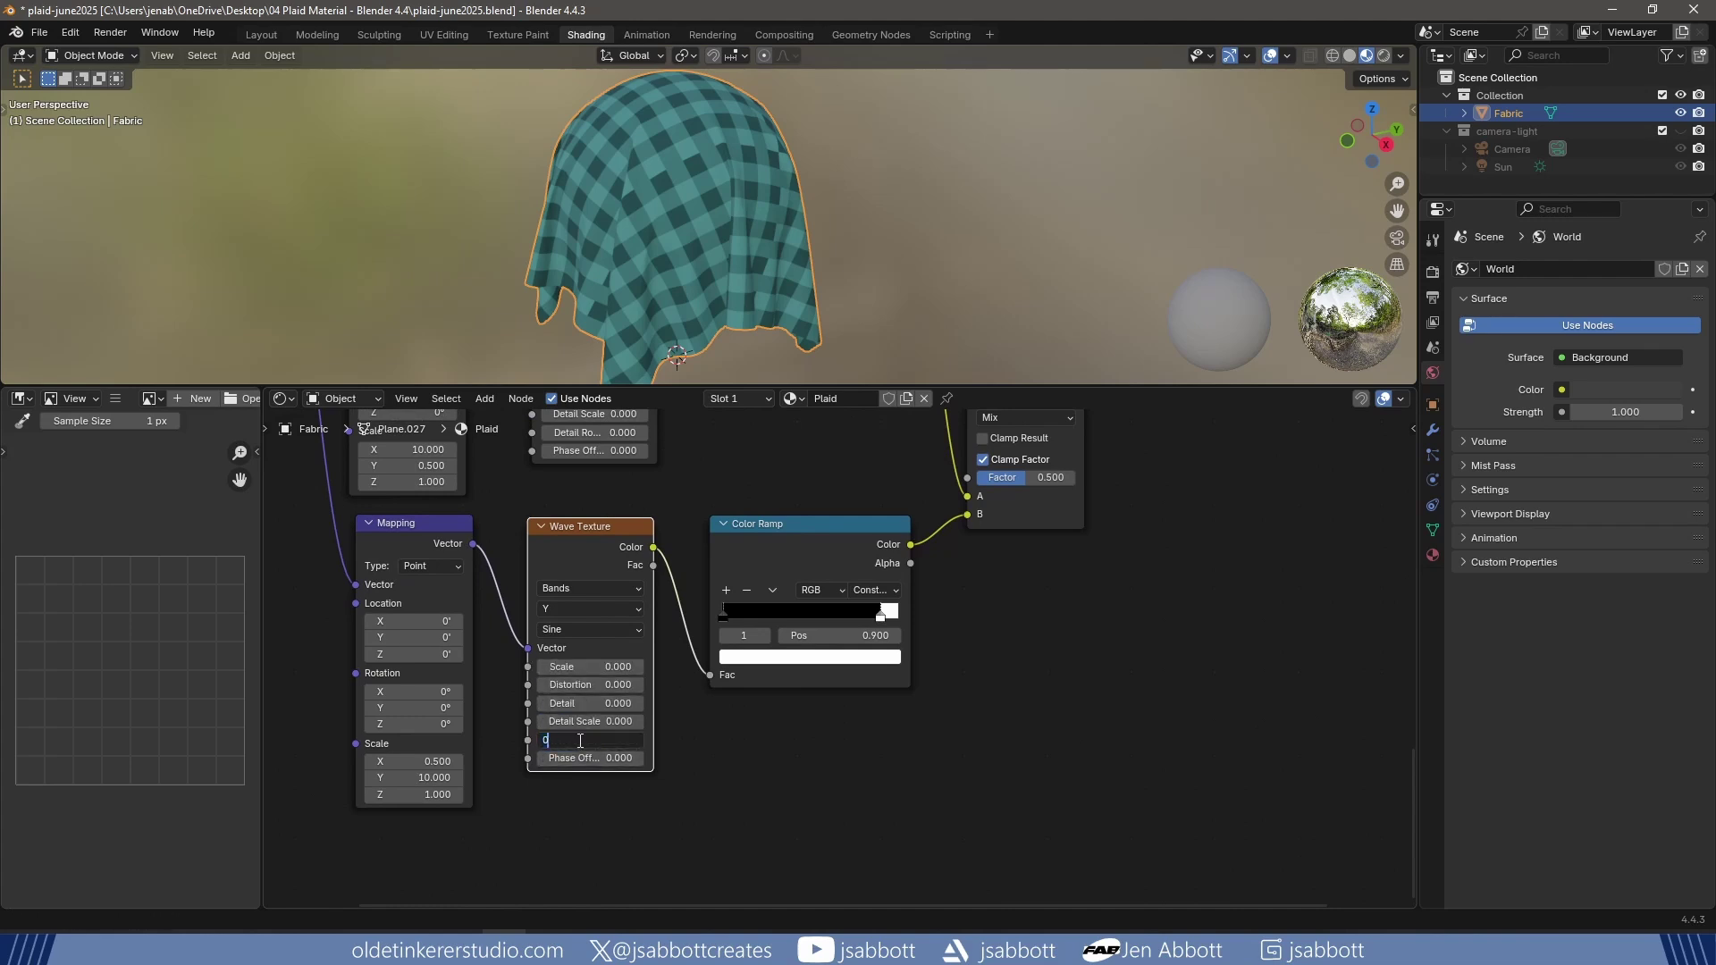
key("Return")
Add a Bump node beside the Mix node that combines the two Color Ramps.
middle_click_drag(840, 460, 893, 523)
key("shift+a")
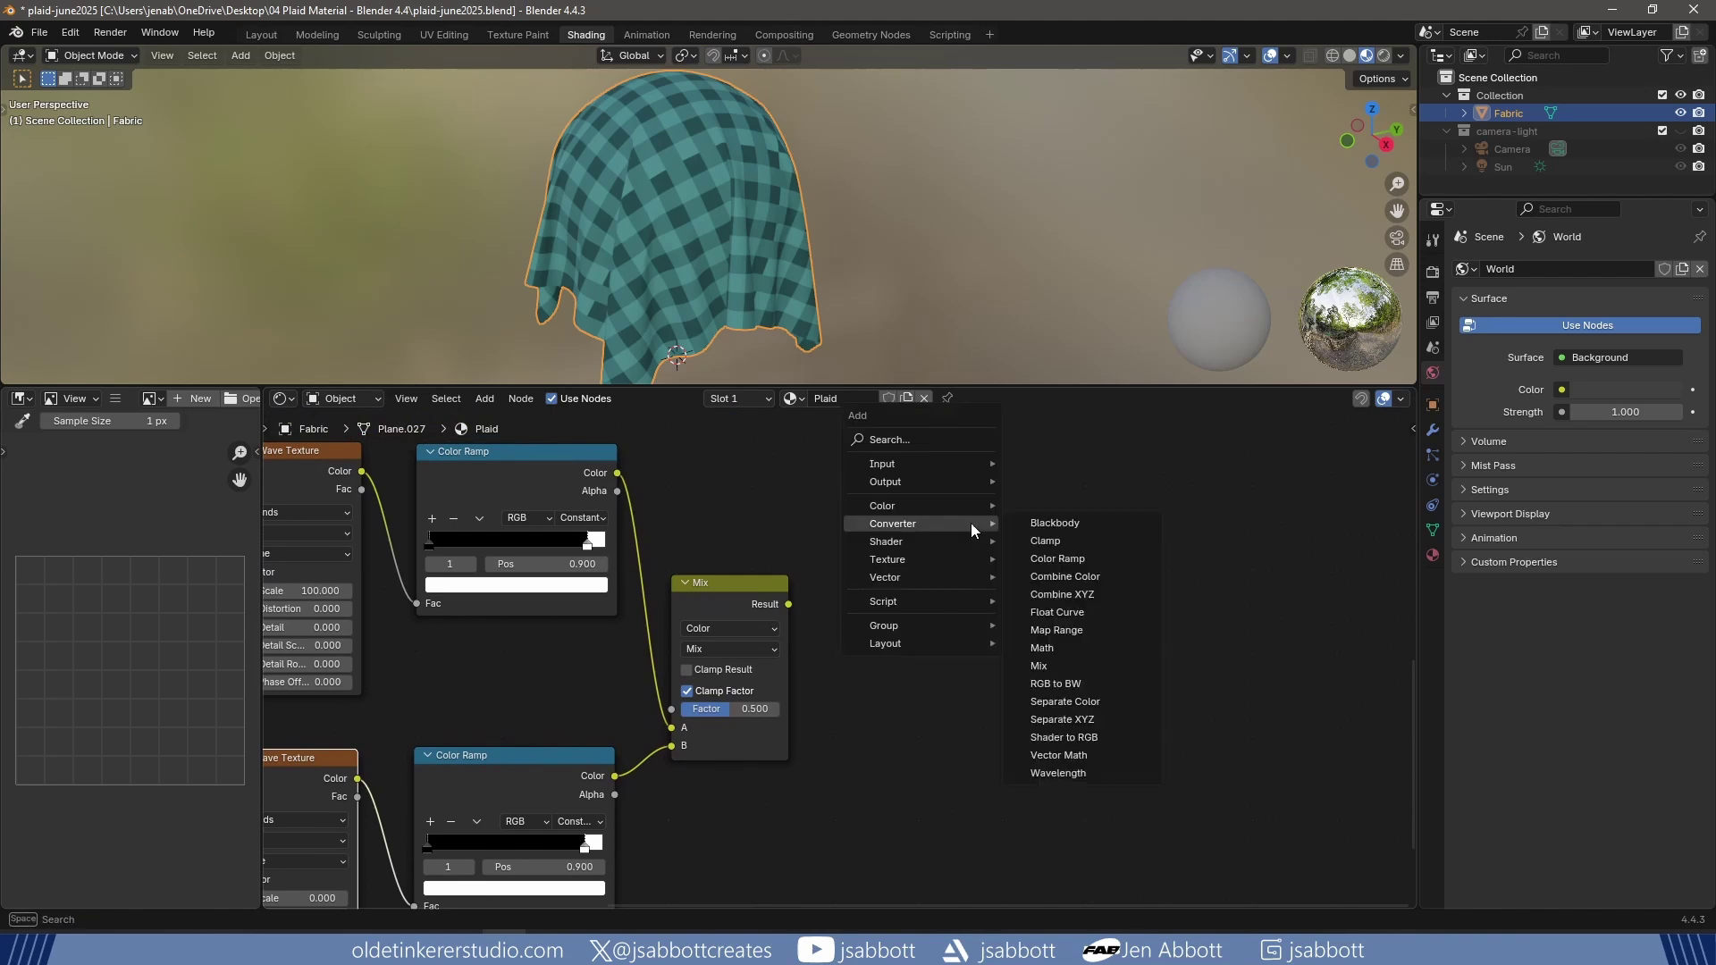
mouse_move(967, 578)
left_click(1060, 576)
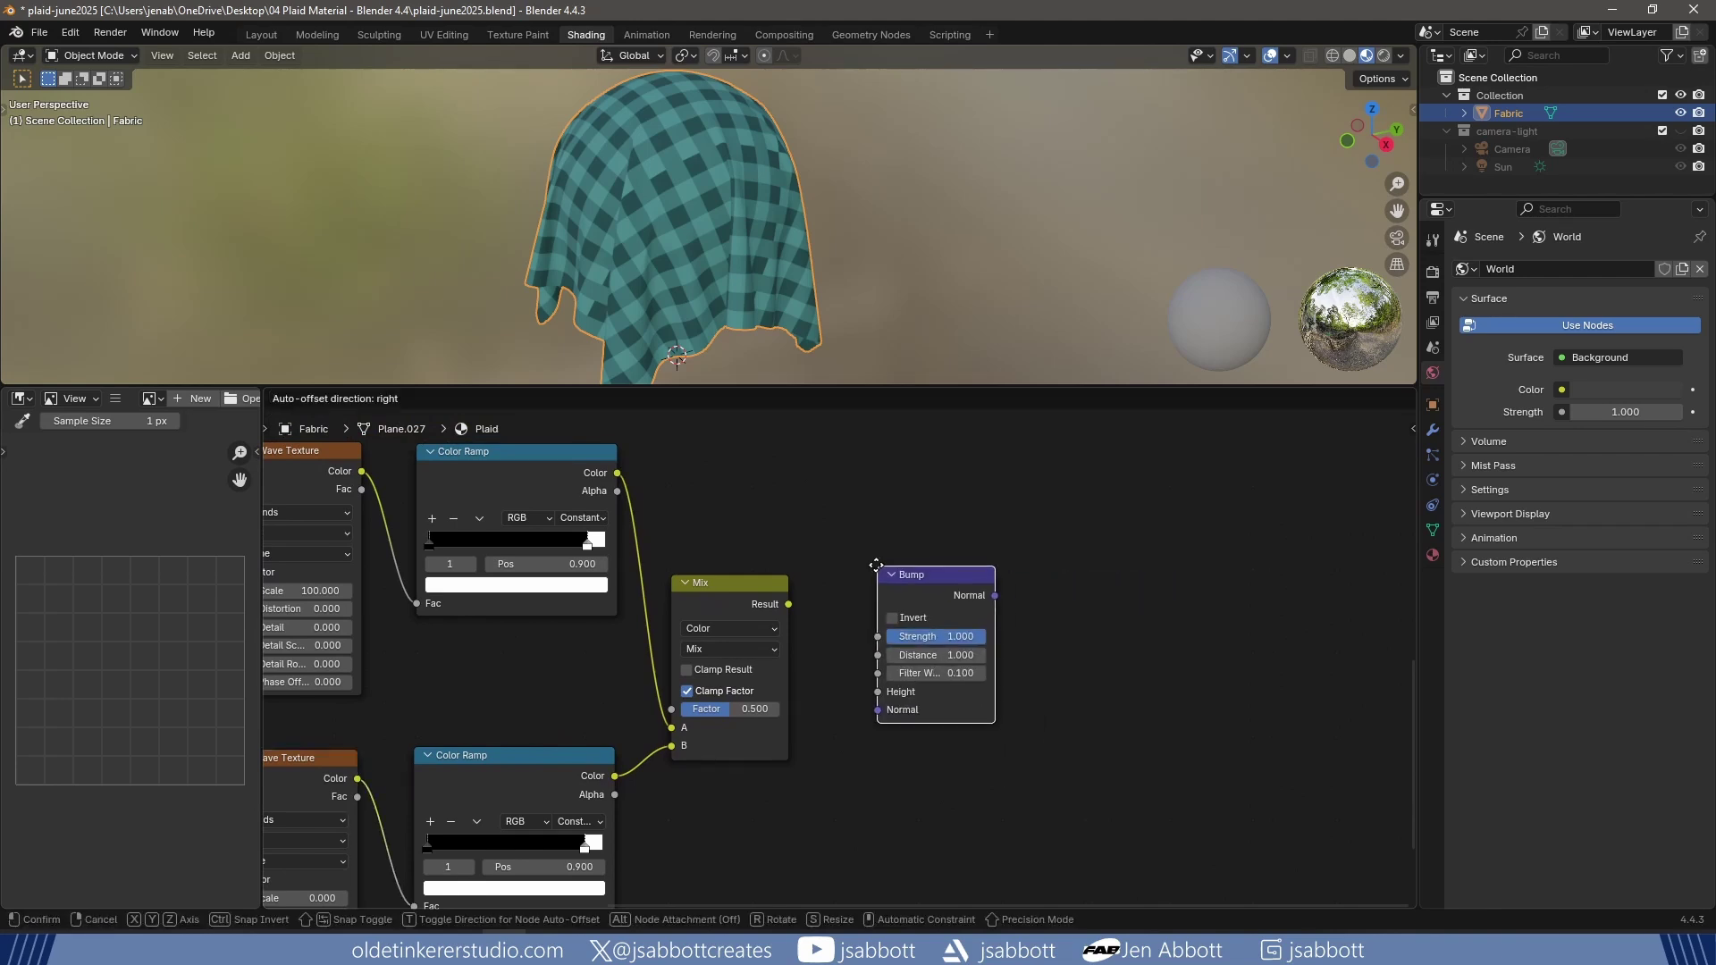
left_click(858, 506)
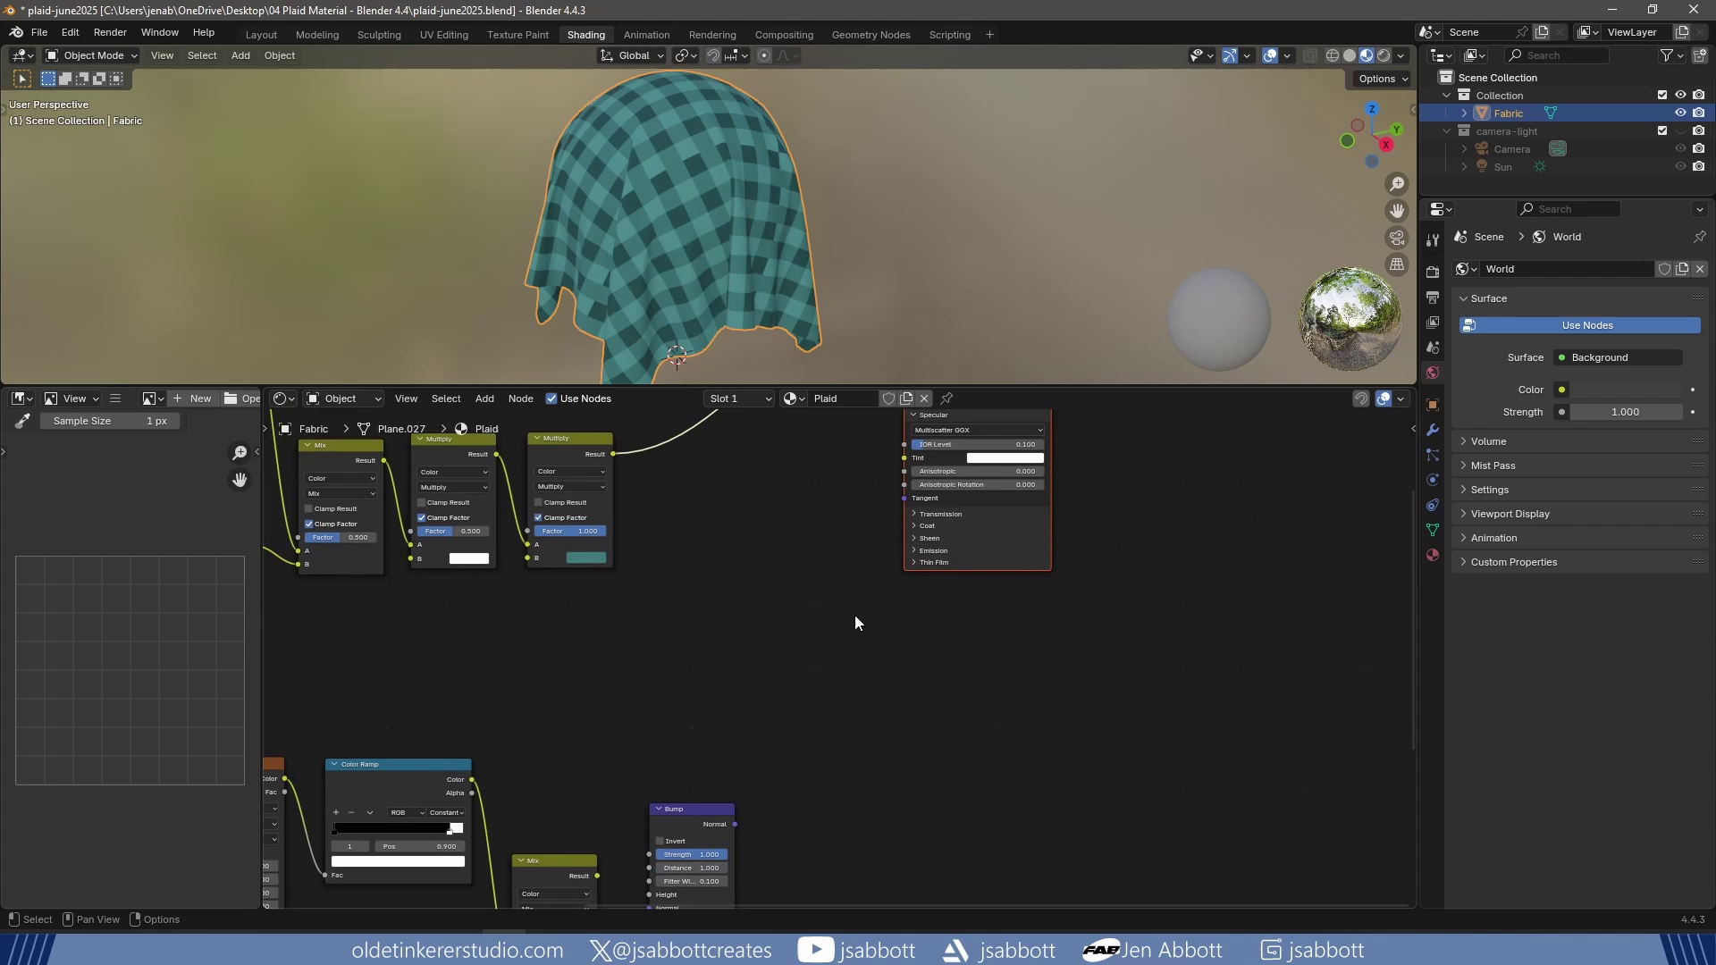
Connect the Bump node's Normal output to the Principled BSDF's Normal input and the stripe Mix's Result to the Bump's Height.
middle_click_drag(856, 615, 859, 682)
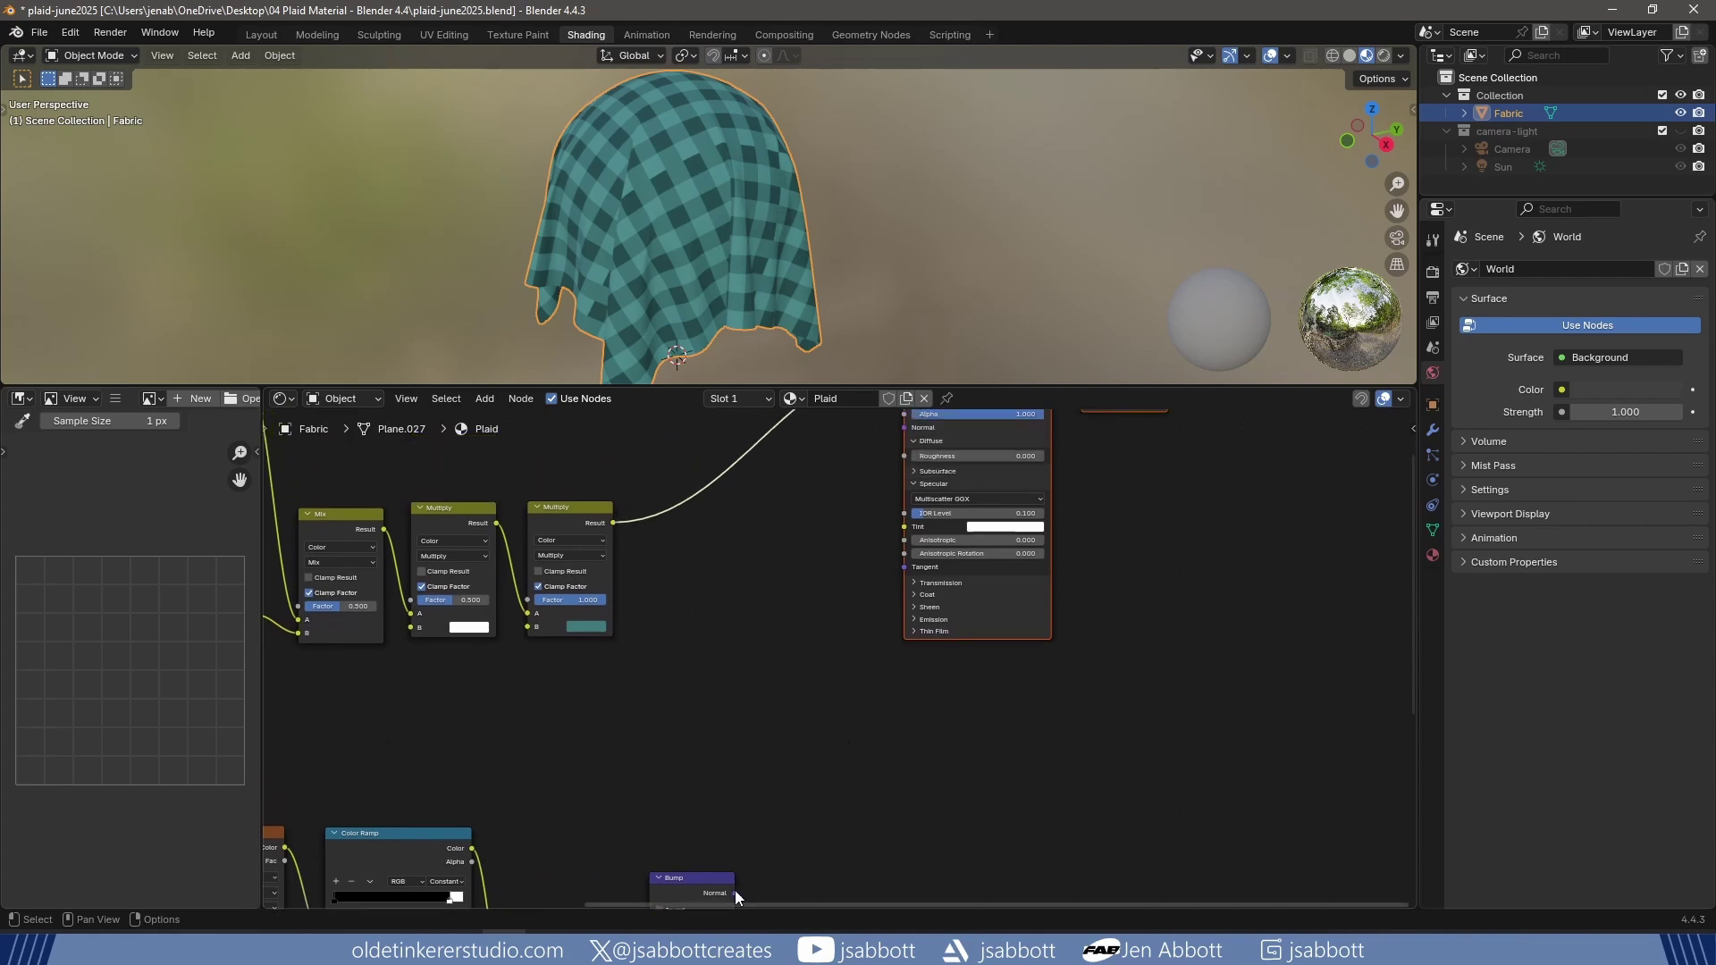
left_click_drag(735, 890, 906, 496)
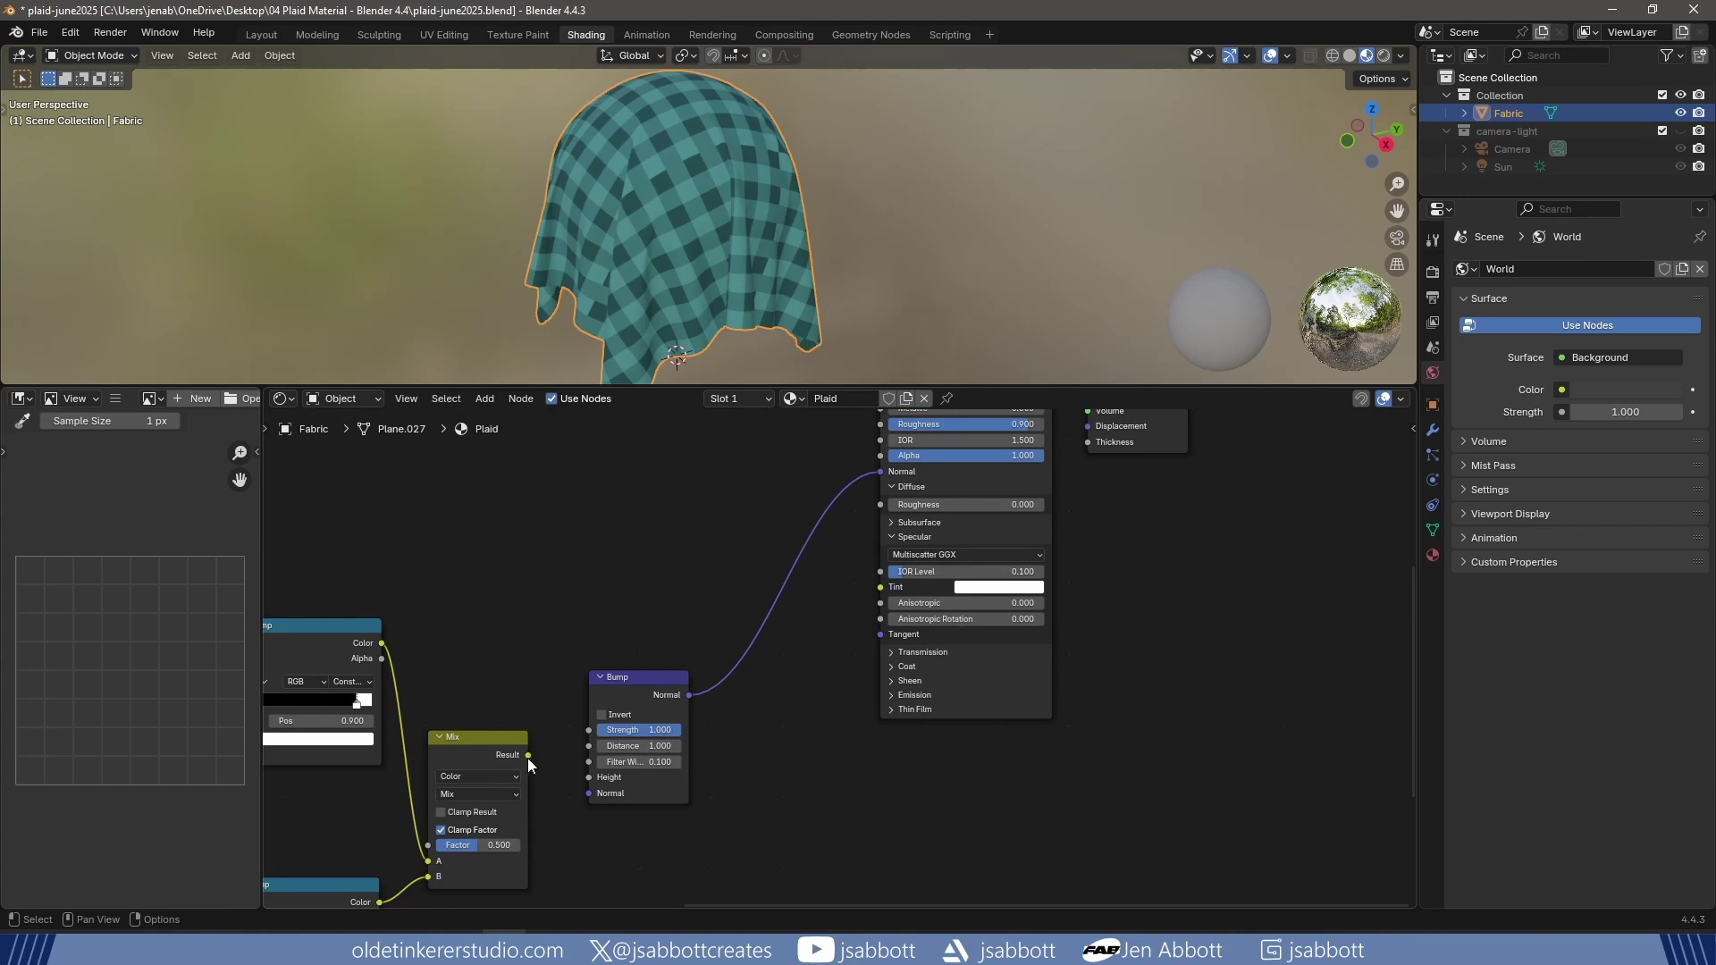
left_click_drag(528, 755, 587, 777)
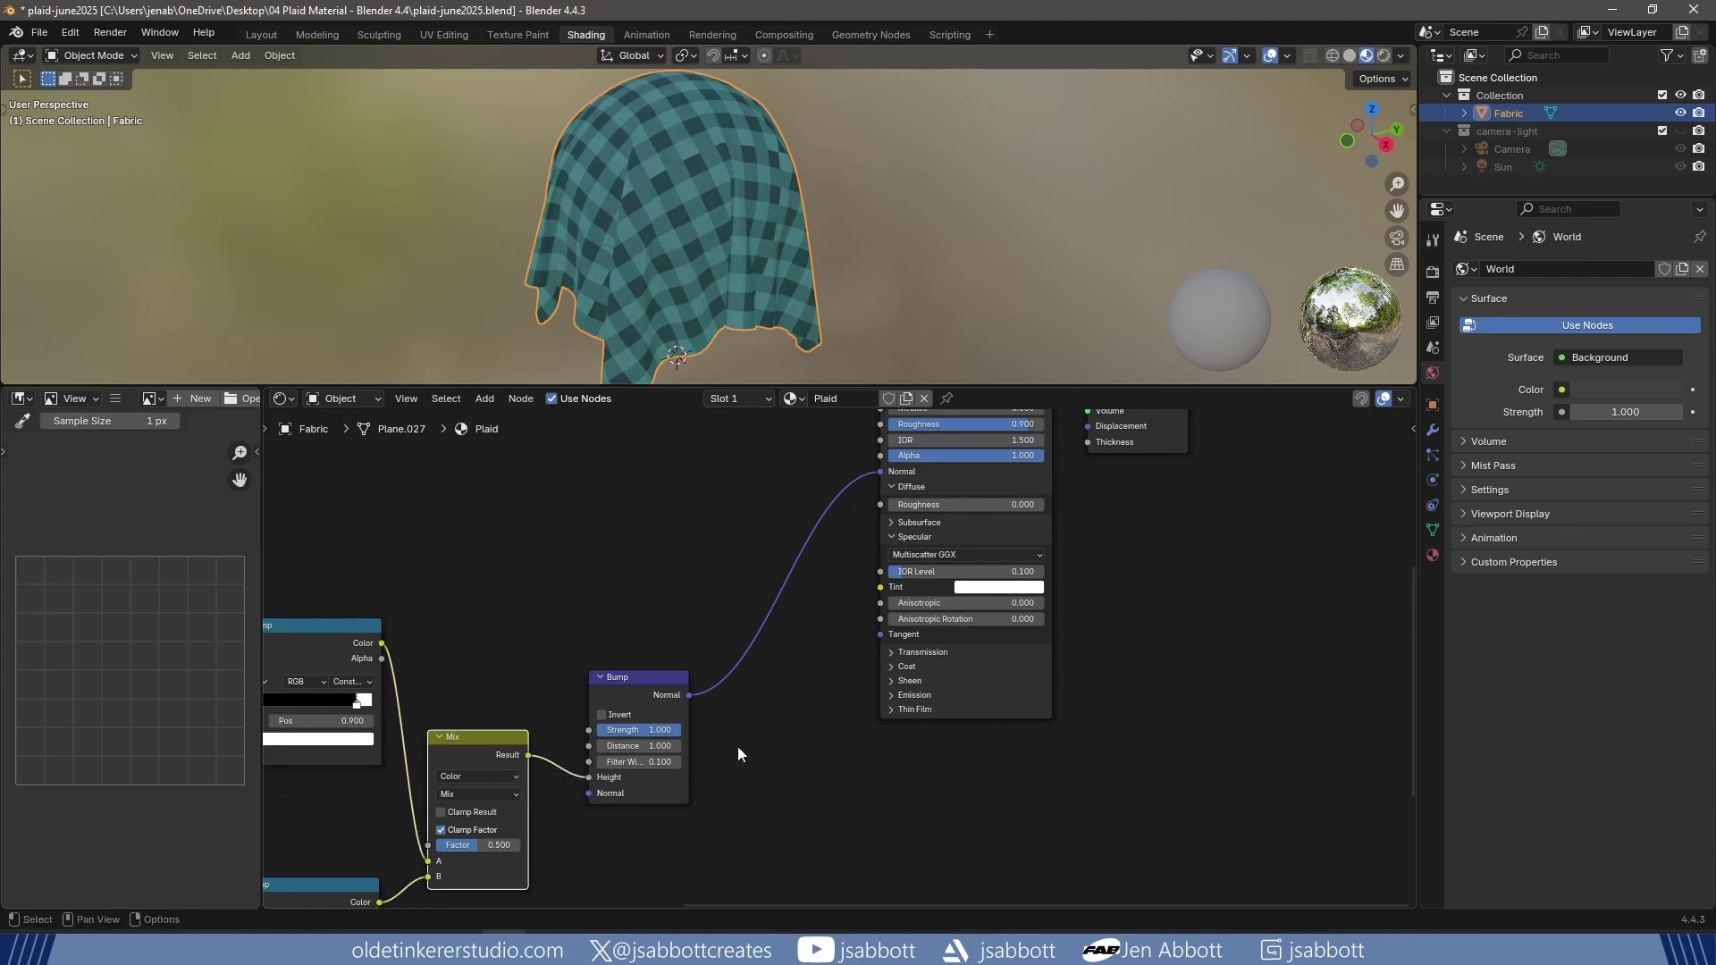
Set the Bump node's Strength to 0.5.
left_click(649, 730)
type("0.5")
key("Return")
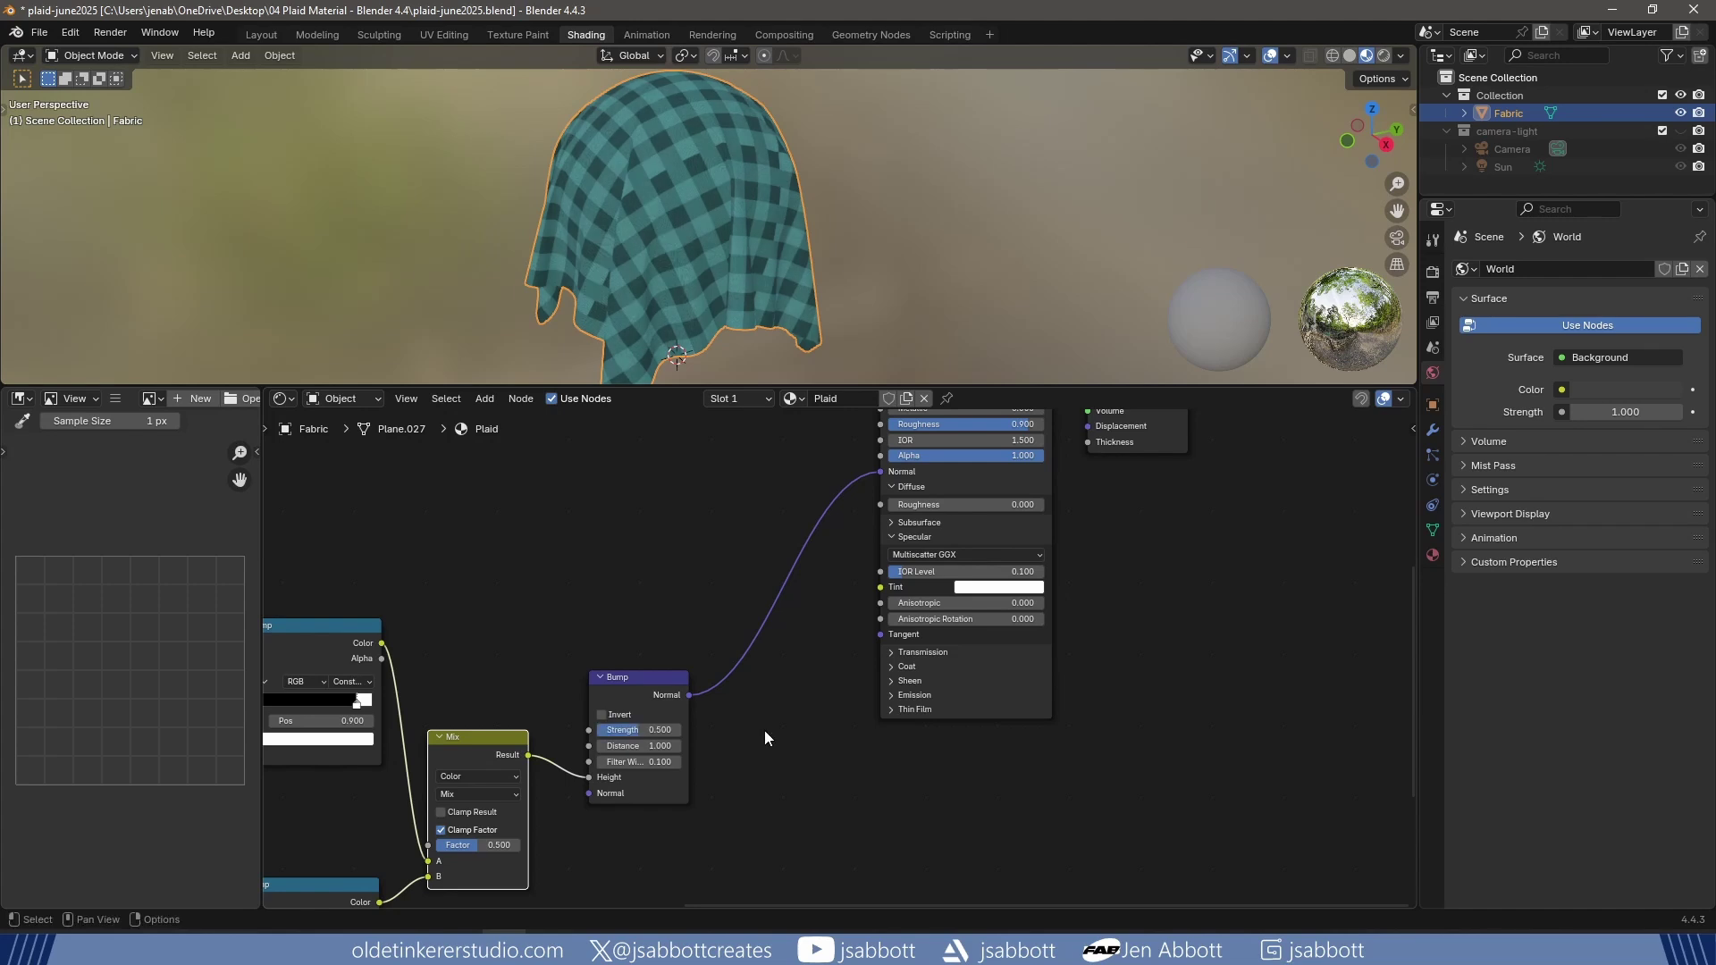
scroll(942, 271, "up", 5)
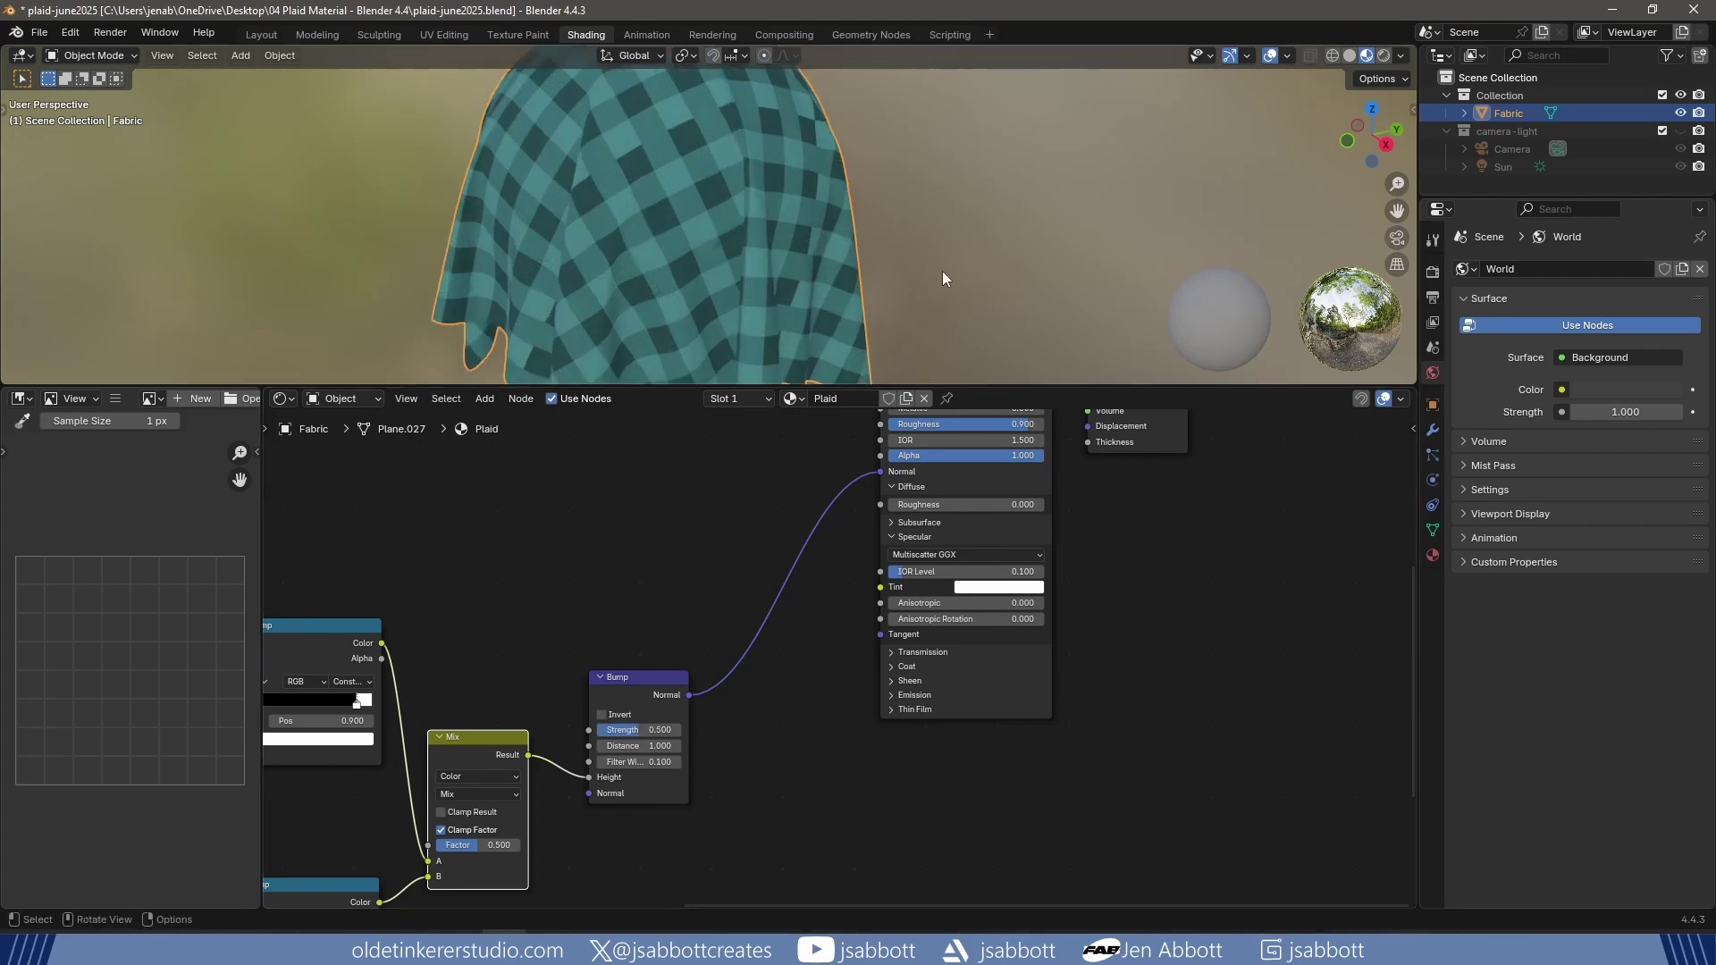